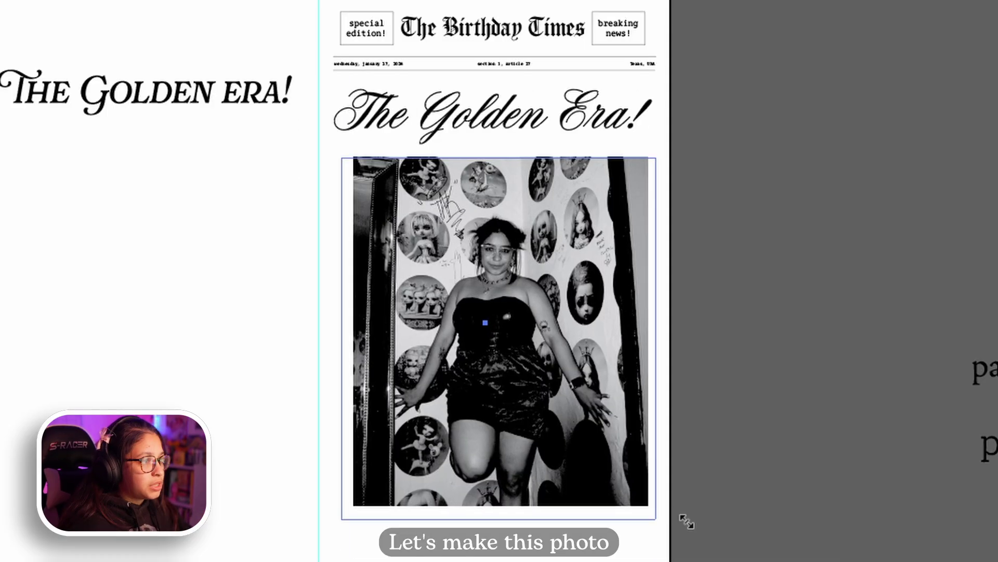
Step: Duplicate the double divider line from under the date strip into the empty space below the front-page photo
{"action": "left_click", "coordinate": [575, 479]}
{"action": "left_click", "coordinate": [579, 103]}
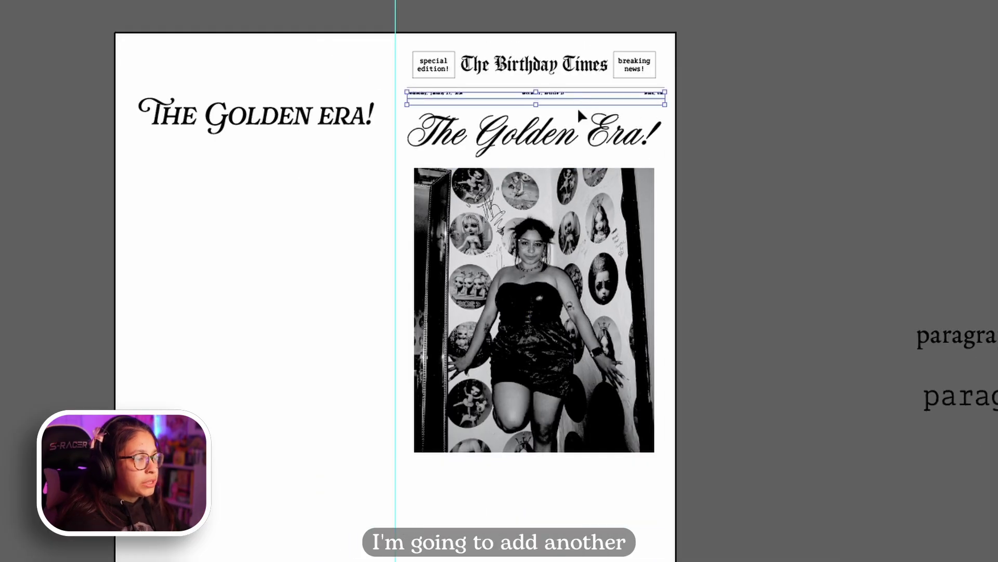
{"action": "left_click_drag", "start_coordinate": [553, 484], "coordinate": [588, 486]}
{"action": "key", "text": "ctrl+shift+a"}
{"action": "scroll", "coordinate": [591, 458], "scroll_direction": "down", "scroll_amount": 3}
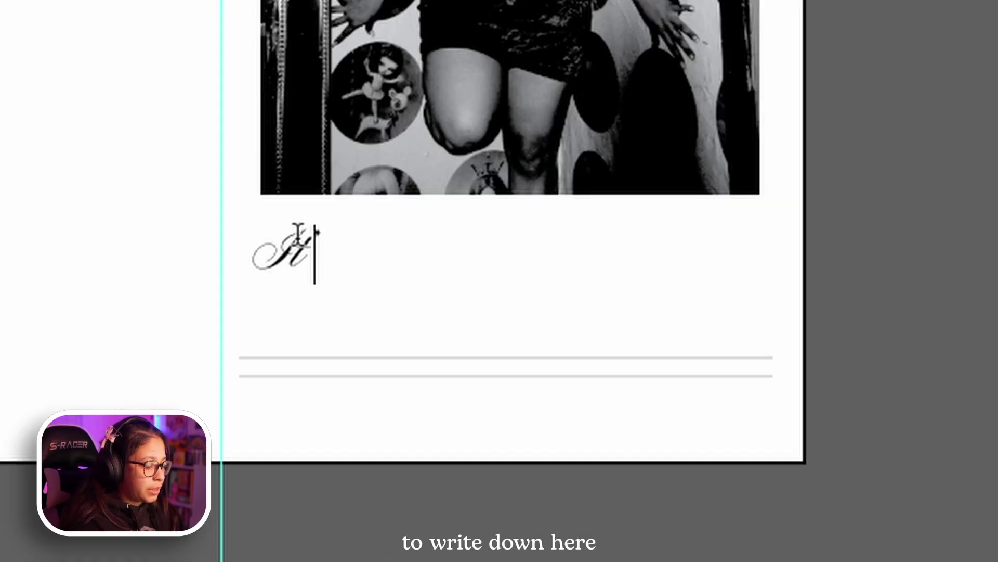
Step: Enter the script caption "It's her golden birthday!" below the front-page photo
{"action": "type", "text": "golden birthda"}
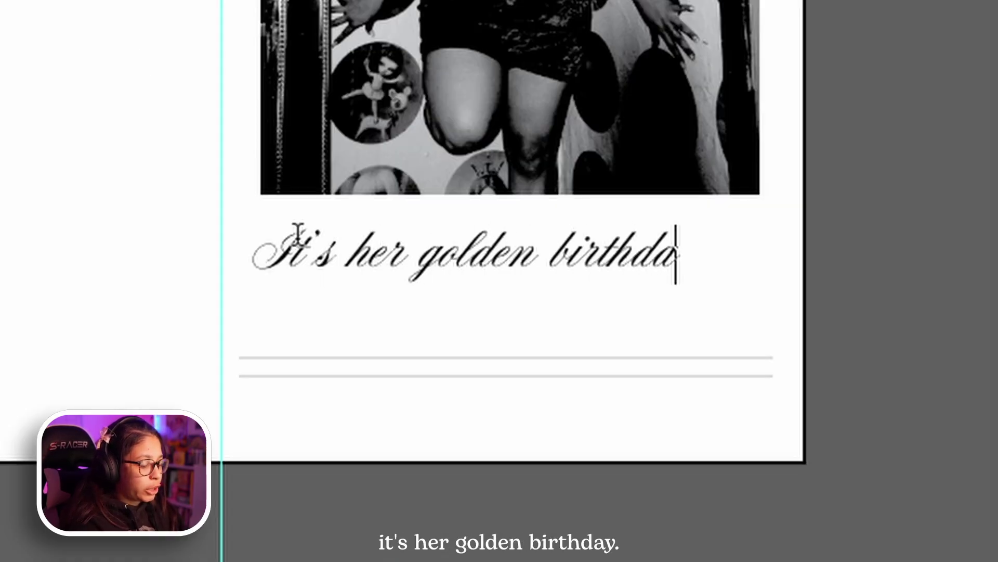
{"action": "type", "text": "!"}
{"action": "key", "text": "Escape"}
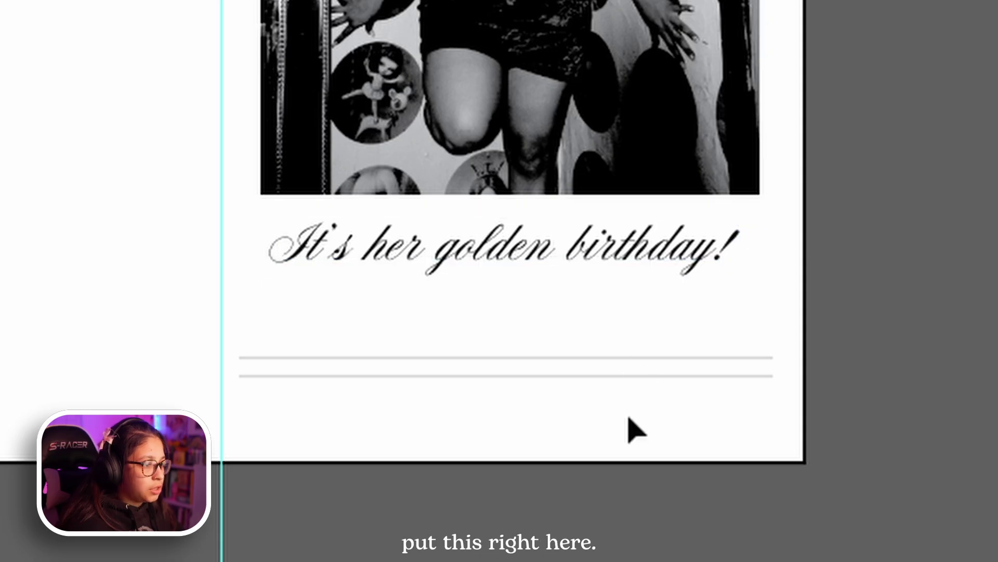
Step: Move the copied double divider line up beneath the birthday caption and open the stroke colour of the caption lettering
{"action": "left_click", "coordinate": [612, 381]}
{"action": "left_click_drag", "start_coordinate": [612, 381], "coordinate": [624, 317]}
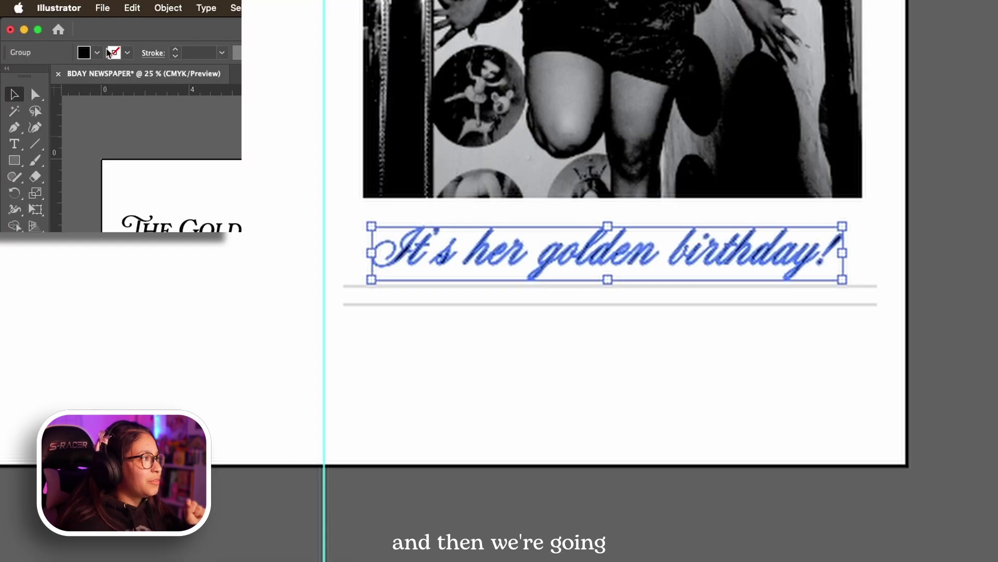
{"action": "left_click", "coordinate": [111, 52]}
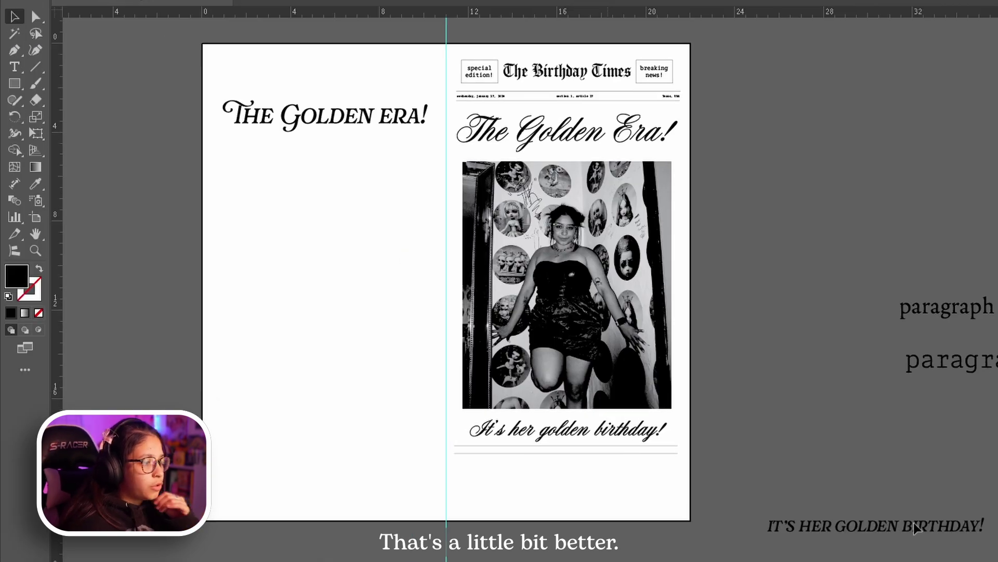
Step: Swap the script caption below the photo for the serif capitals version, parking the script one outside the artboard
{"action": "left_click", "coordinate": [913, 522]}
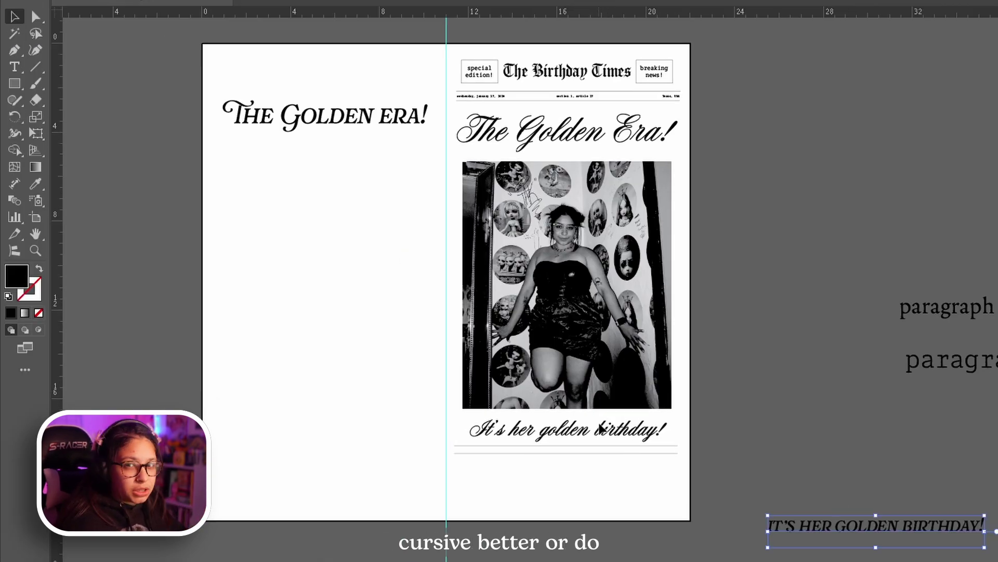
{"action": "left_click_drag", "start_coordinate": [601, 427], "coordinate": [946, 456]}
{"action": "left_click_drag", "start_coordinate": [927, 527], "coordinate": [621, 430]}
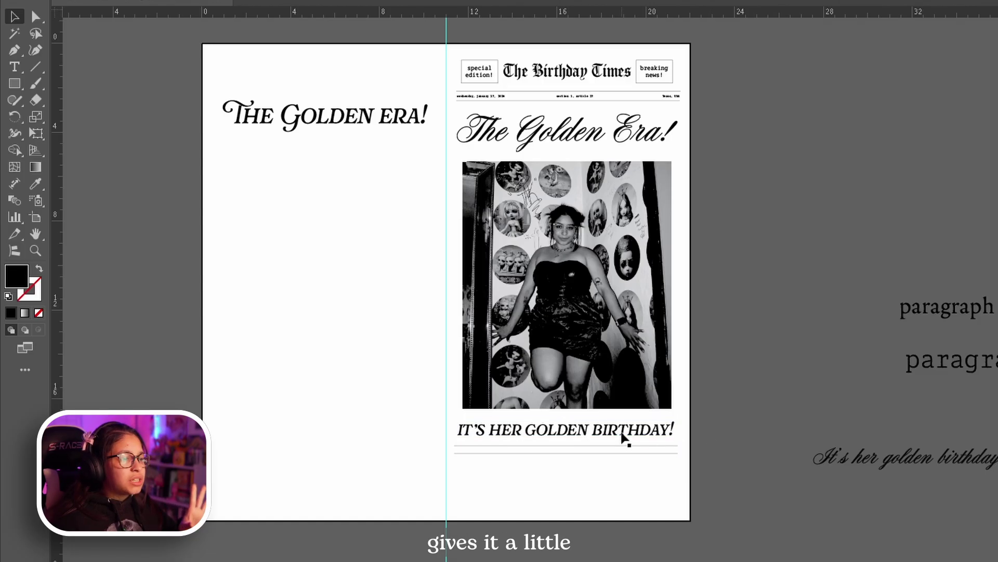
{"action": "left_click", "coordinate": [623, 432]}
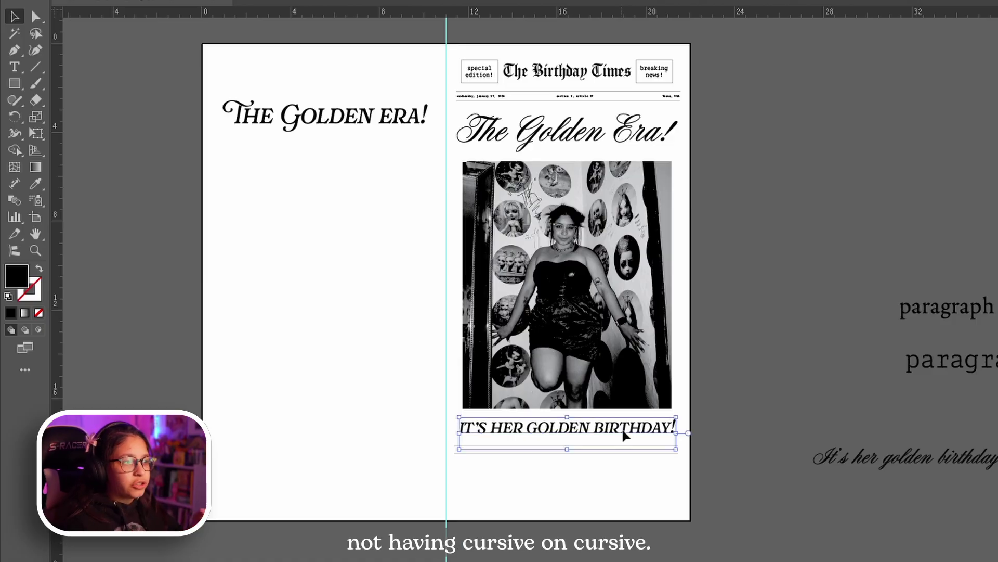
{"action": "left_click", "coordinate": [720, 417]}
Step: Add a small line reading "check page 27 for more info!" centred near the bottom edge of the front page
{"action": "scroll", "coordinate": [720, 417], "scroll_direction": "up", "scroll_amount": 1}
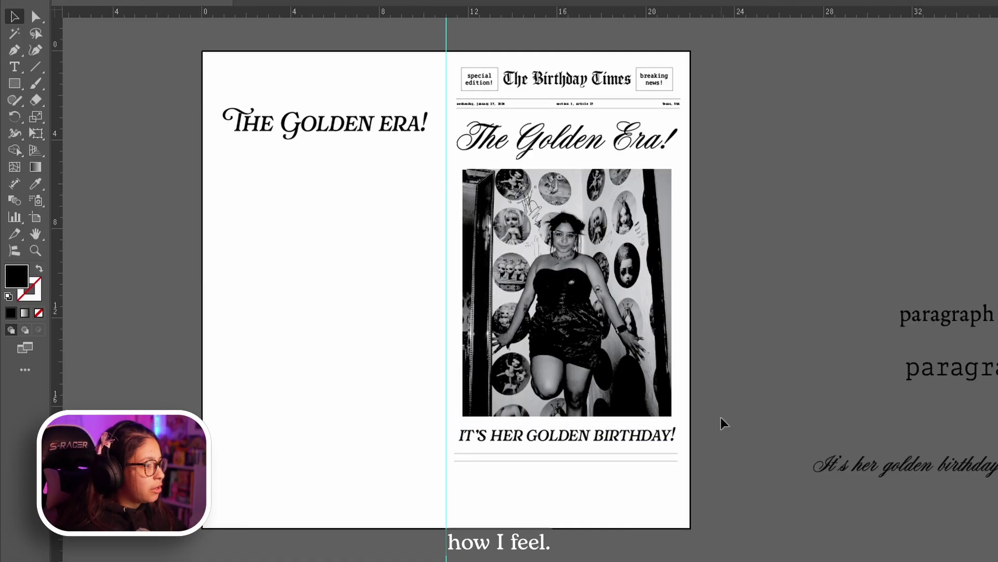
{"action": "key", "text": "t"}
{"action": "left_click", "coordinate": [502, 479]}
{"action": "type", "text": "chec"}
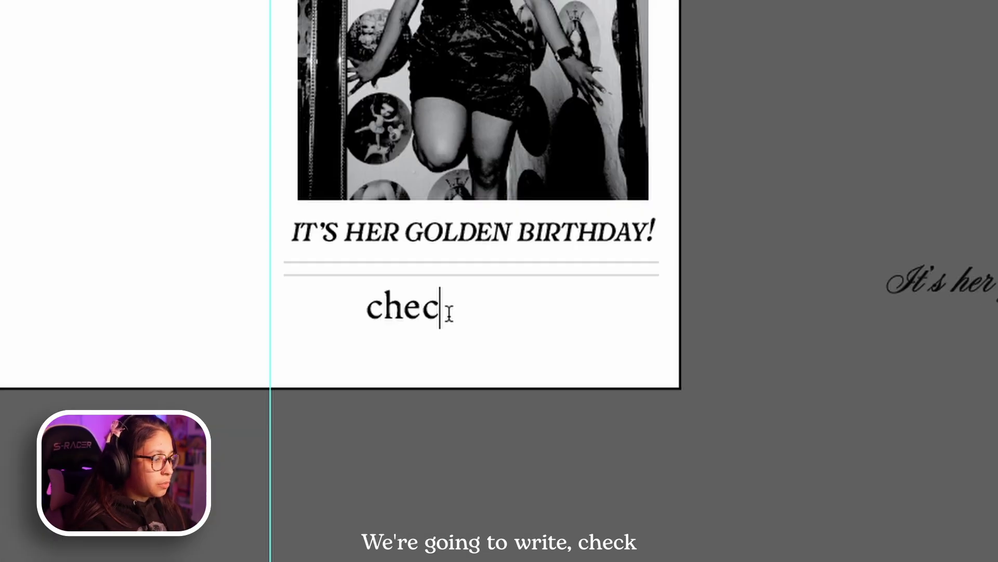
{"action": "type", "text": "k page 2"}
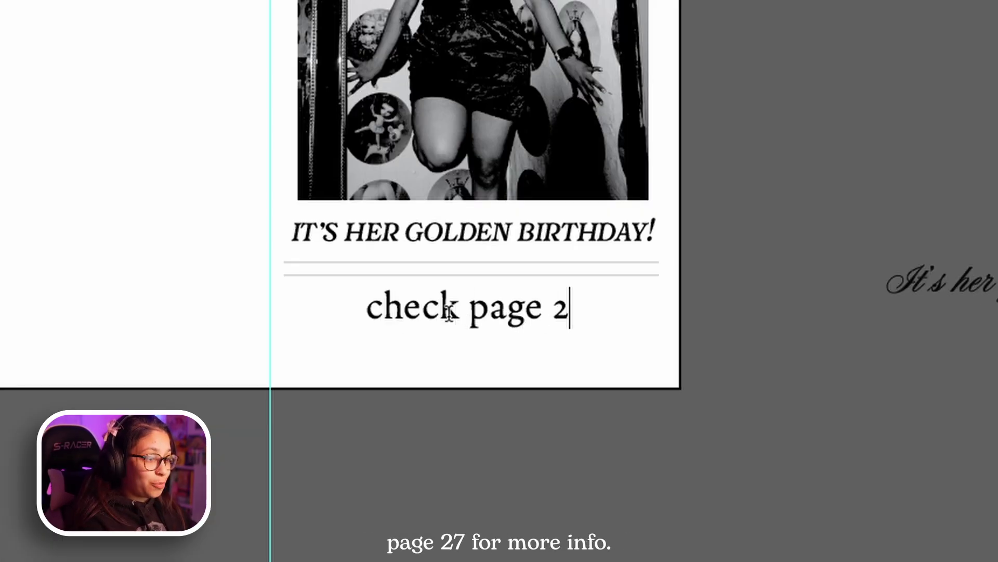
{"action": "type", "text": "7 for more info!"}
{"action": "key", "text": "Escape"}
{"action": "left_click_drag", "start_coordinate": [746, 318], "coordinate": [668, 336]}
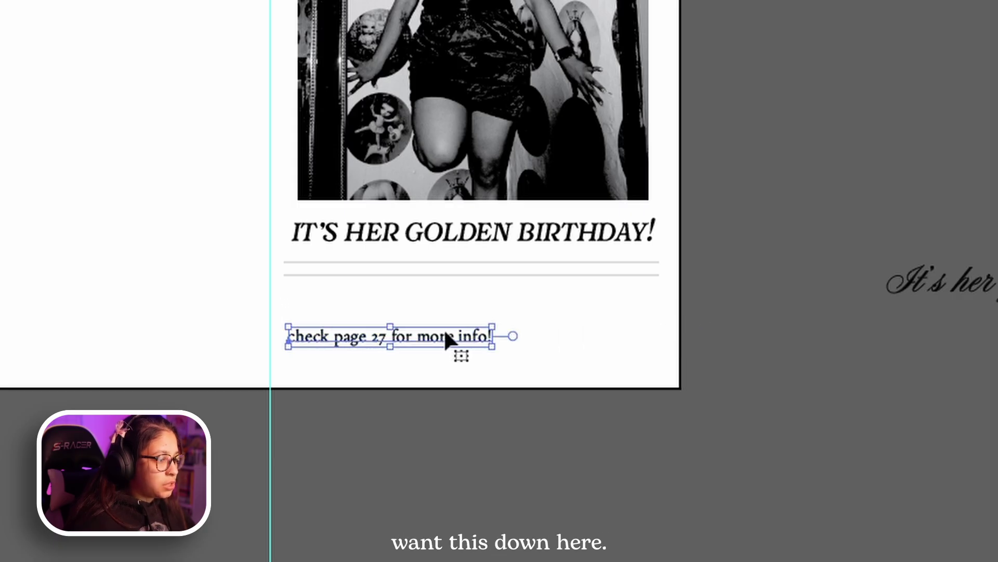
{"action": "left_click_drag", "start_coordinate": [446, 338], "coordinate": [507, 359]}
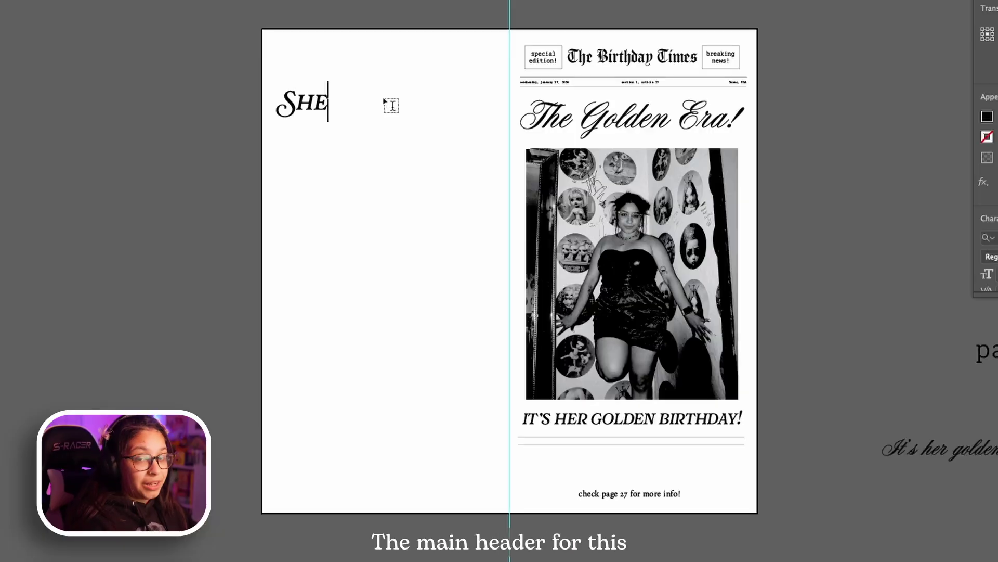
Step: Enter the left page's header "She's the big 27!" near the upper edge and cut it back to "She's"
{"action": "type", "text": "'s the b"}
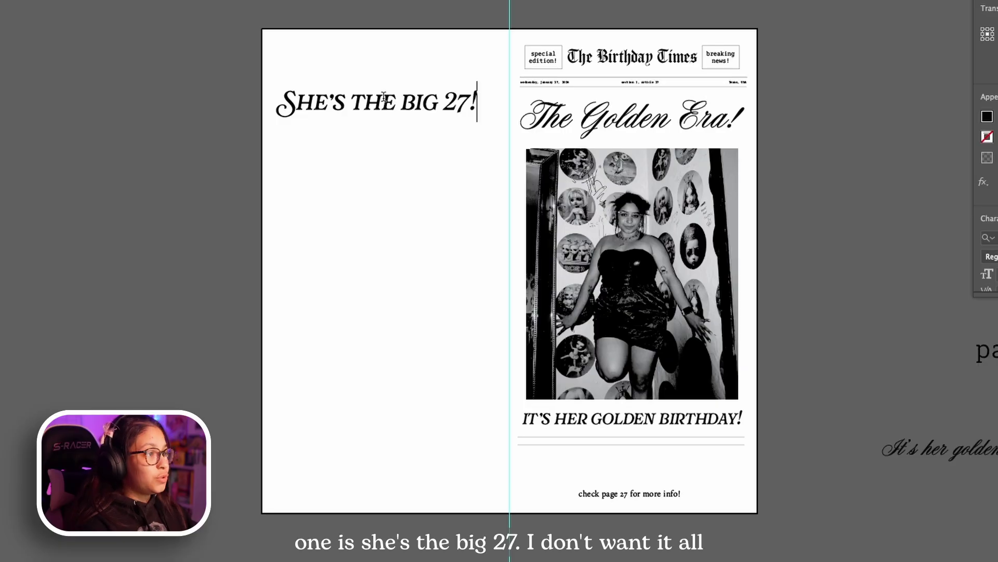
{"action": "left_click_drag", "start_coordinate": [475, 98], "coordinate": [484, 61]}
{"action": "key", "text": "BackSpace"}
{"action": "key", "text": "BackSpace"}
{"action": "key", "text": "BackSpace"}
{"action": "key", "text": "BackSpace"}
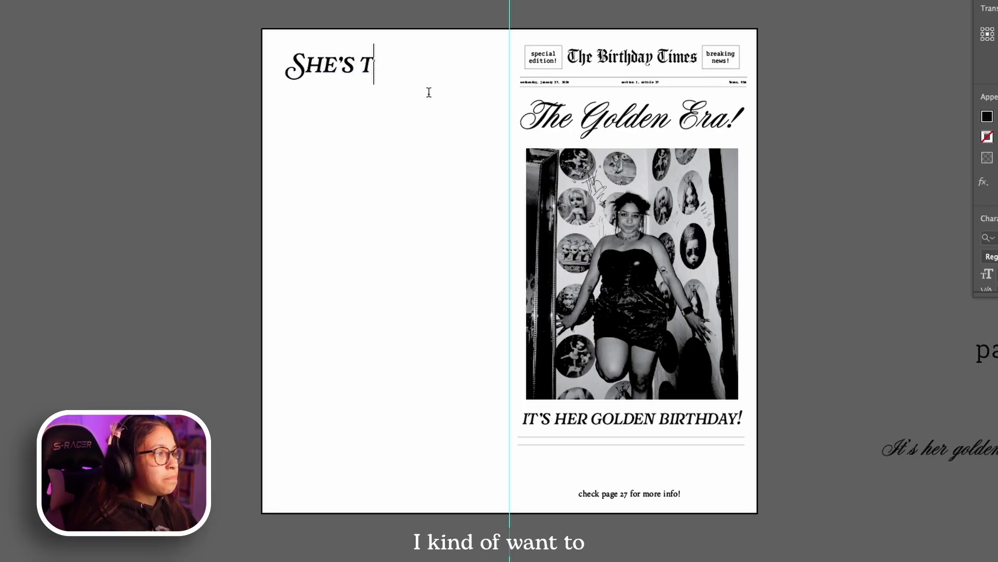
{"action": "key", "text": "BackSpace"}
{"action": "key", "text": "BackSpace"}
{"action": "scroll", "coordinate": [428, 91], "scroll_direction": "down", "scroll_amount": 1}
{"action": "left_click", "coordinate": [196, 132]}
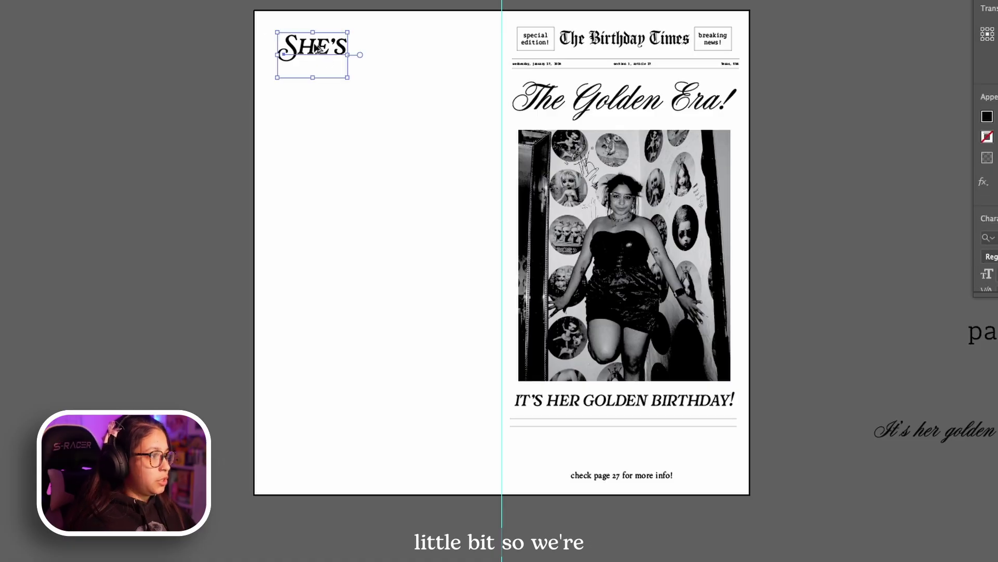
Step: Duplicate the "She's" text three times and change the copies to "THE", "BIG" and "27!"
{"action": "left_click_drag", "start_coordinate": [350, 99], "coordinate": [401, 216]}
{"action": "left_click", "coordinate": [358, 87]}
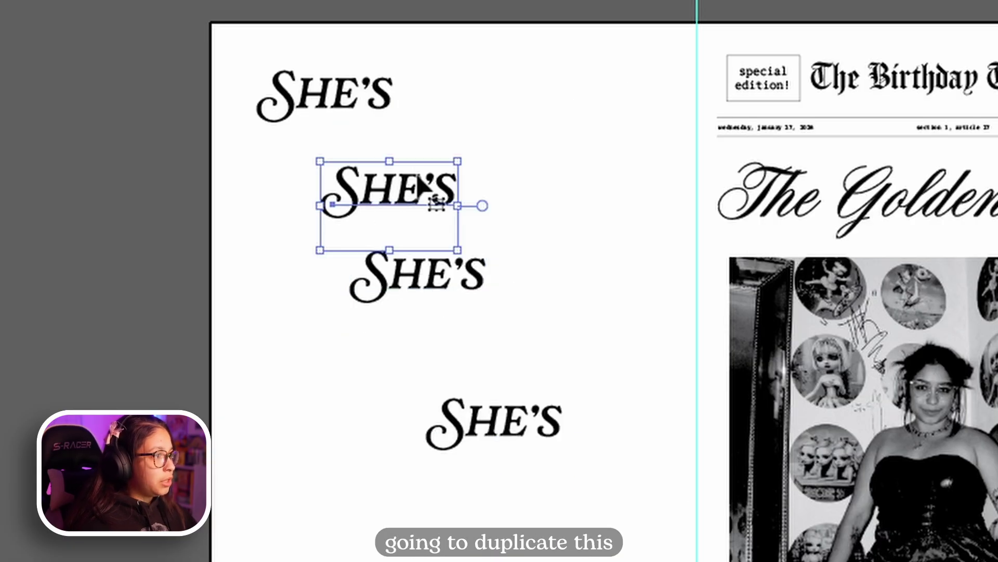
{"action": "double_click", "coordinate": [360, 86]}
{"action": "type", "text": "THE"}
{"action": "double_click", "coordinate": [418, 274]}
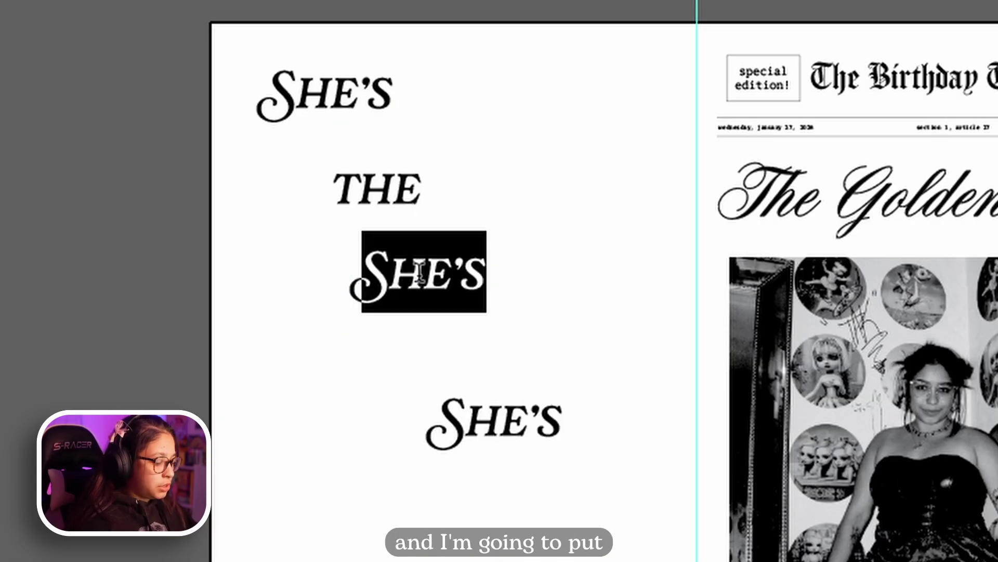
{"action": "type", "text": "BIG"}
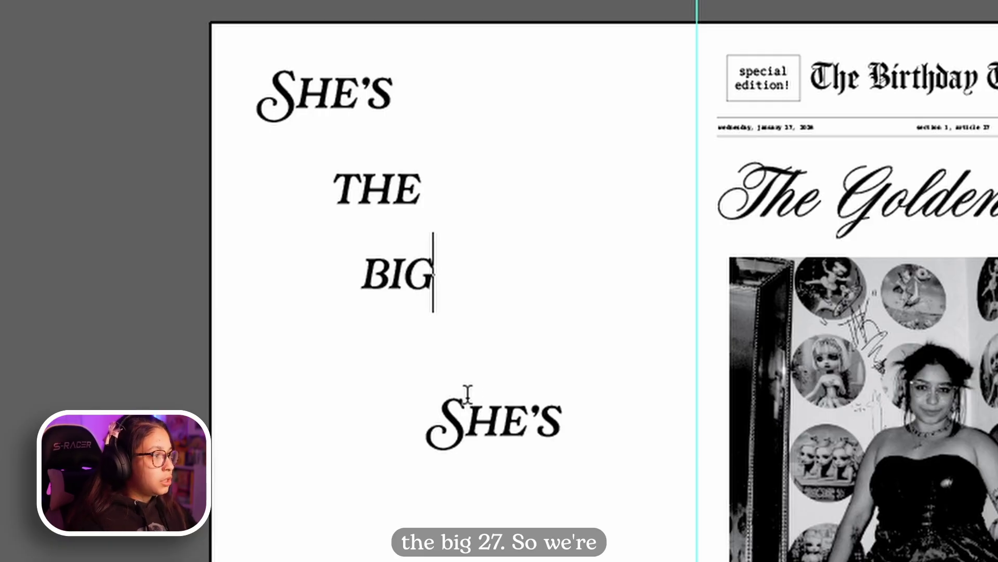
{"action": "double_click", "coordinate": [467, 393]}
{"action": "type", "text": "27!"}
Step: Enlarge "She's", "BIG" and "27!" and stagger the header words, with "THE" beside "She's" and the others stepping down below
{"action": "left_click", "coordinate": [390, 150]}
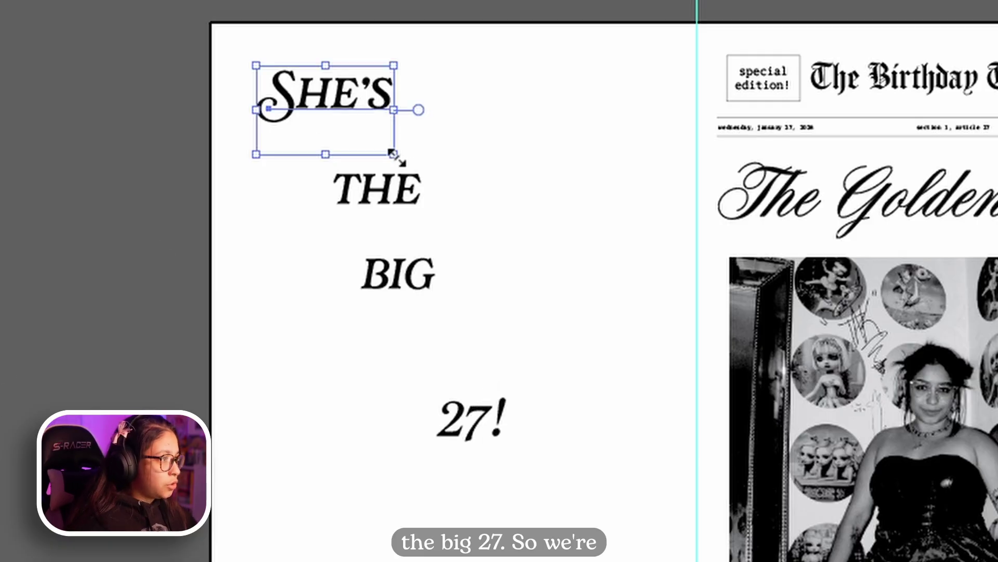
{"action": "left_click_drag", "start_coordinate": [392, 154], "coordinate": [442, 169]}
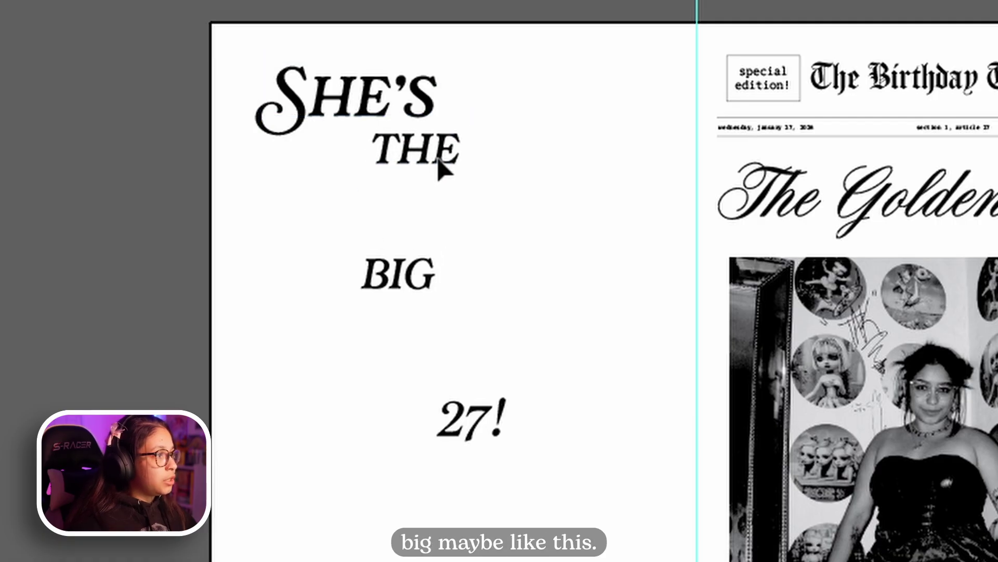
{"action": "left_click_drag", "start_coordinate": [408, 283], "coordinate": [504, 118]}
{"action": "left_click_drag", "start_coordinate": [535, 167], "coordinate": [642, 205]}
{"action": "left_click_drag", "start_coordinate": [416, 150], "coordinate": [504, 119]}
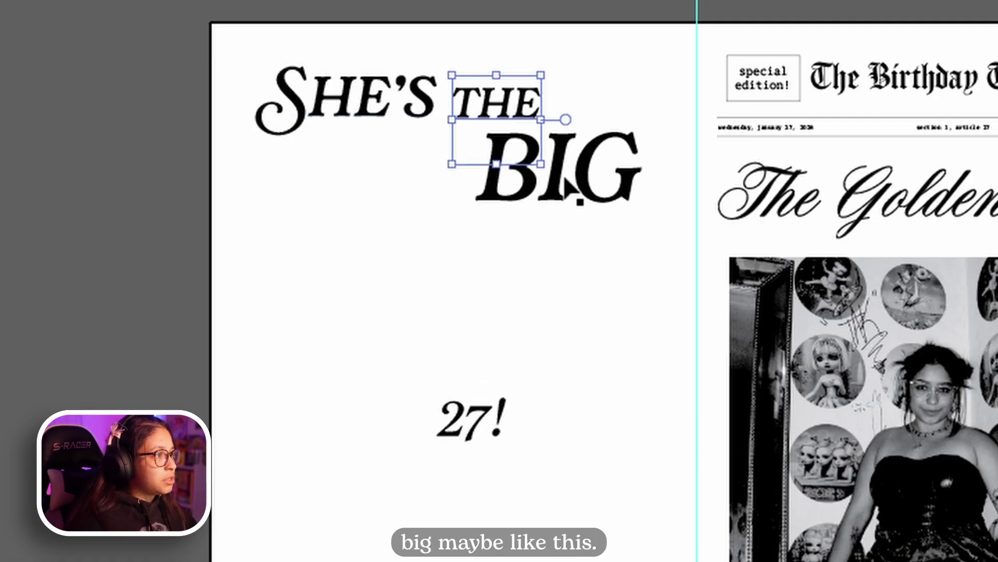
{"action": "left_click_drag", "start_coordinate": [567, 187], "coordinate": [536, 178]}
{"action": "left_click_drag", "start_coordinate": [468, 421], "coordinate": [377, 167]}
{"action": "left_click_drag", "start_coordinate": [413, 230], "coordinate": [513, 357]}
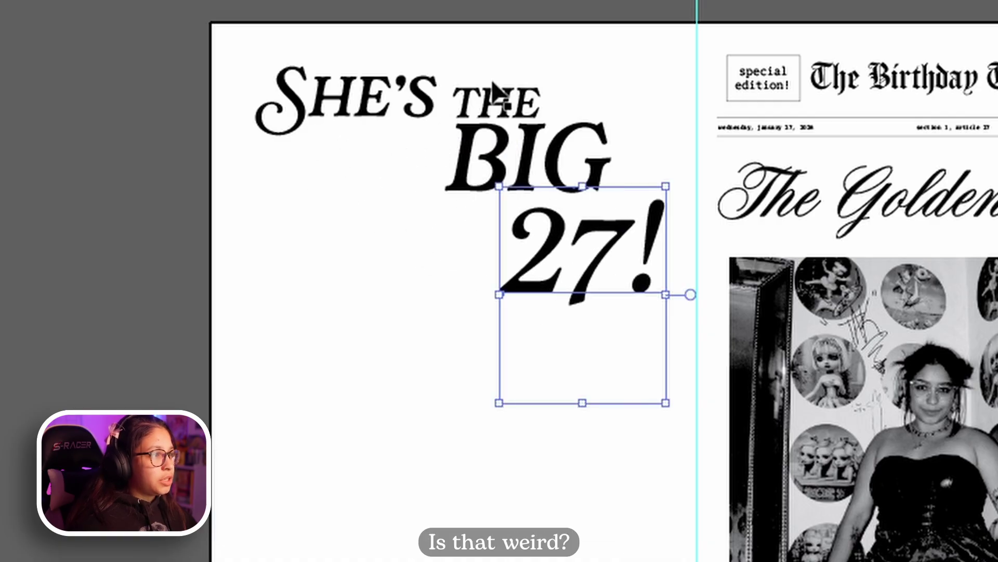
Step: Rearrange the header with "THE" tucked under "She's", a slightly larger "BIG" beside both, and "27!" below "BIG"
{"action": "left_click_drag", "start_coordinate": [489, 115], "coordinate": [384, 151]}
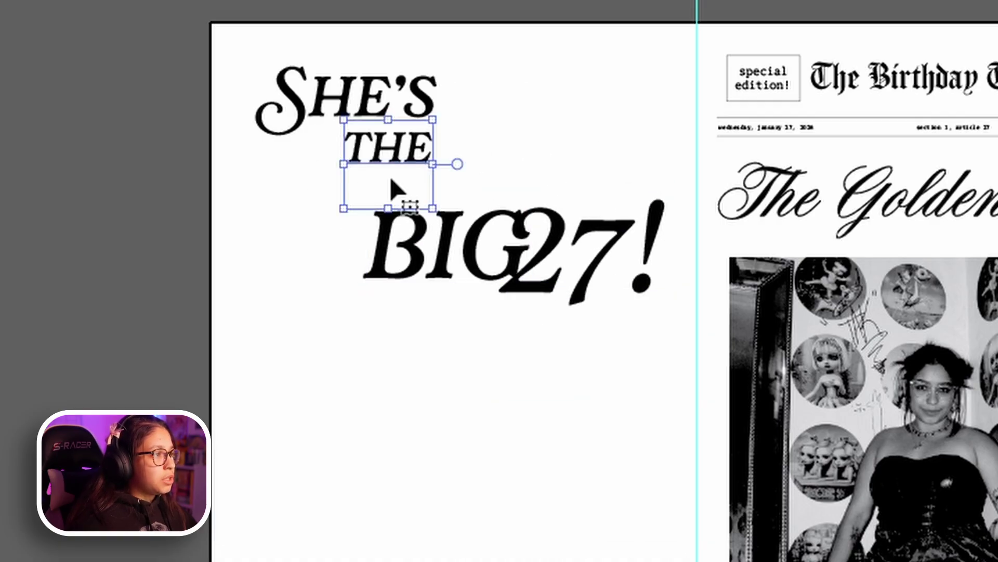
{"action": "left_click_drag", "start_coordinate": [471, 301], "coordinate": [549, 161]}
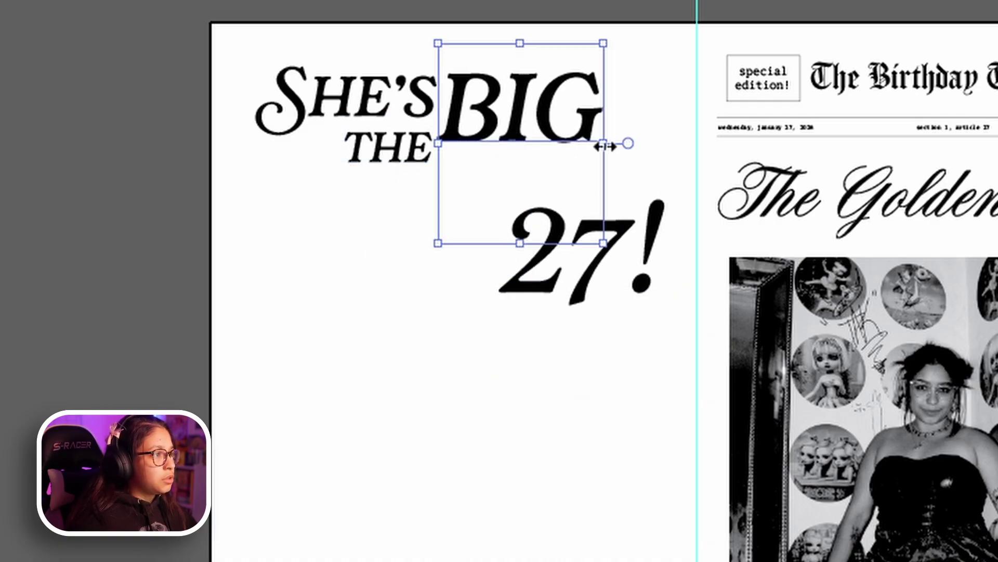
{"action": "left_click_drag", "start_coordinate": [603, 144], "coordinate": [622, 163]}
{"action": "left_click", "coordinate": [622, 163]}
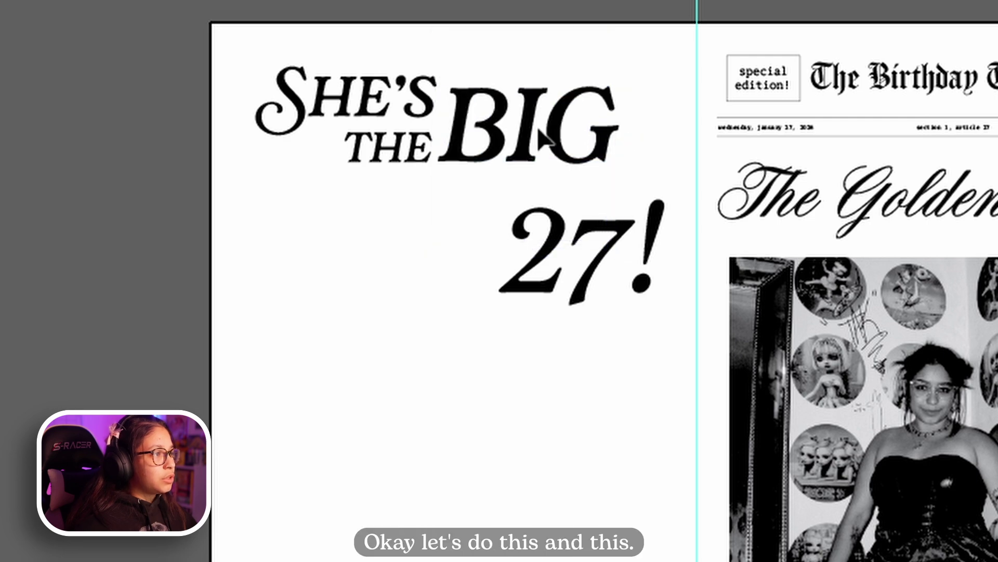
{"action": "left_click", "coordinate": [525, 229]}
{"action": "left_click_drag", "start_coordinate": [572, 292], "coordinate": [586, 264]}
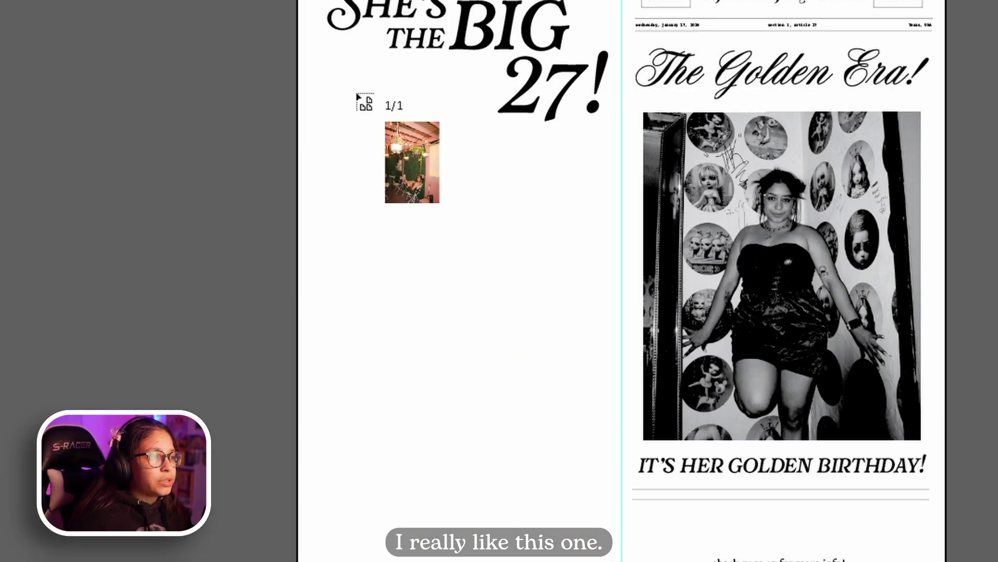
Step: Place the photo of the woman seated on the patio on the left page and scale it below the header
{"action": "left_click", "coordinate": [347, 71]}
{"action": "left_click_drag", "start_coordinate": [480, 261], "coordinate": [456, 273]}
{"action": "left_click_drag", "start_coordinate": [608, 89], "coordinate": [543, 175]}
Step: Crop the patio photo with a rectangular clipping mask about 7.4 by 6.8 in around the seated woman
{"action": "key", "text": "m"}
{"action": "left_click_drag", "start_coordinate": [326, 315], "coordinate": [544, 515]}
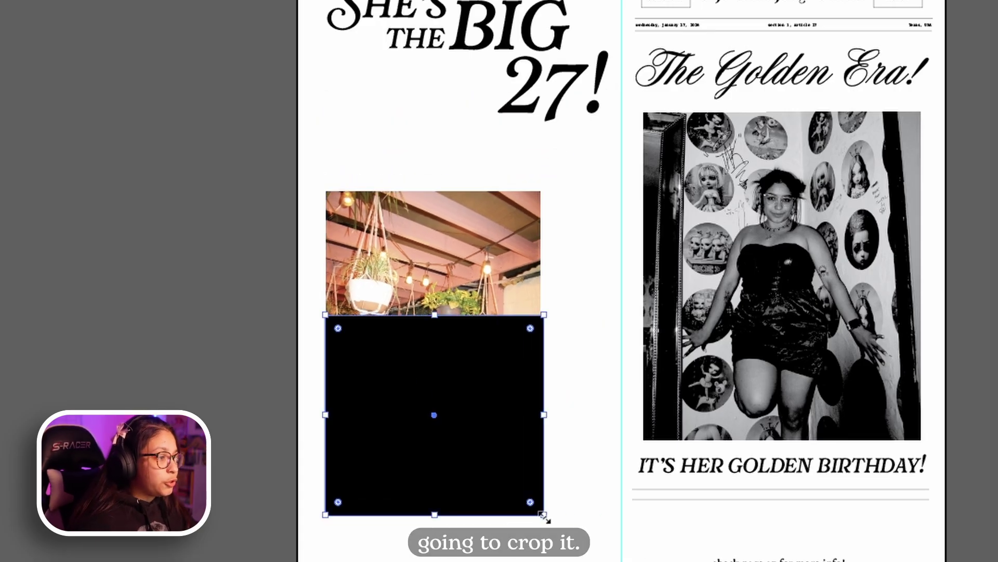
{"action": "left_click", "coordinate": [329, 264], "text": "shift"}
{"action": "right_click", "coordinate": [452, 229]}
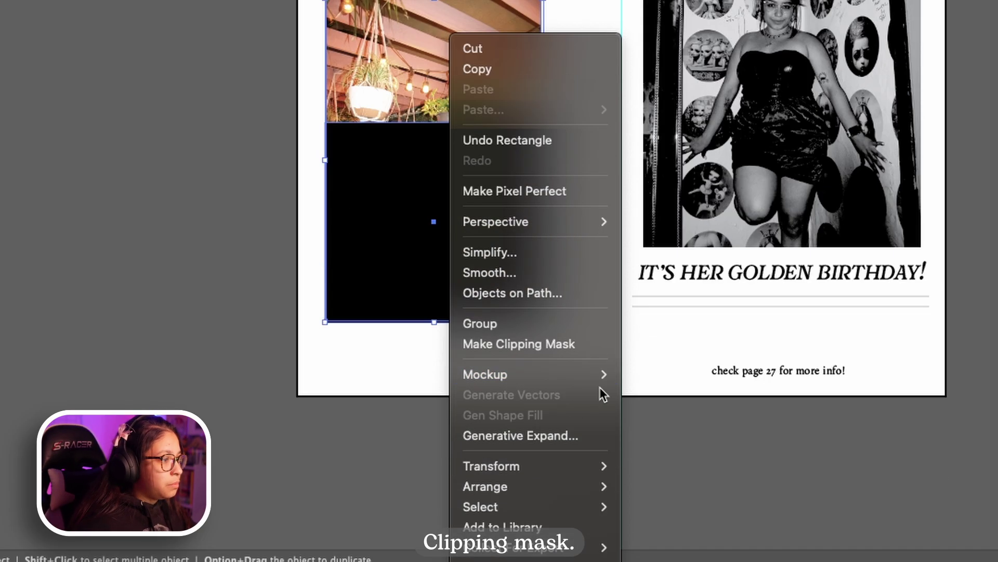
Step: Convert the cropped patio photo to grayscale and scale it down to fit under "THE" and beside "27!"
{"action": "left_click", "coordinate": [180, 6]}
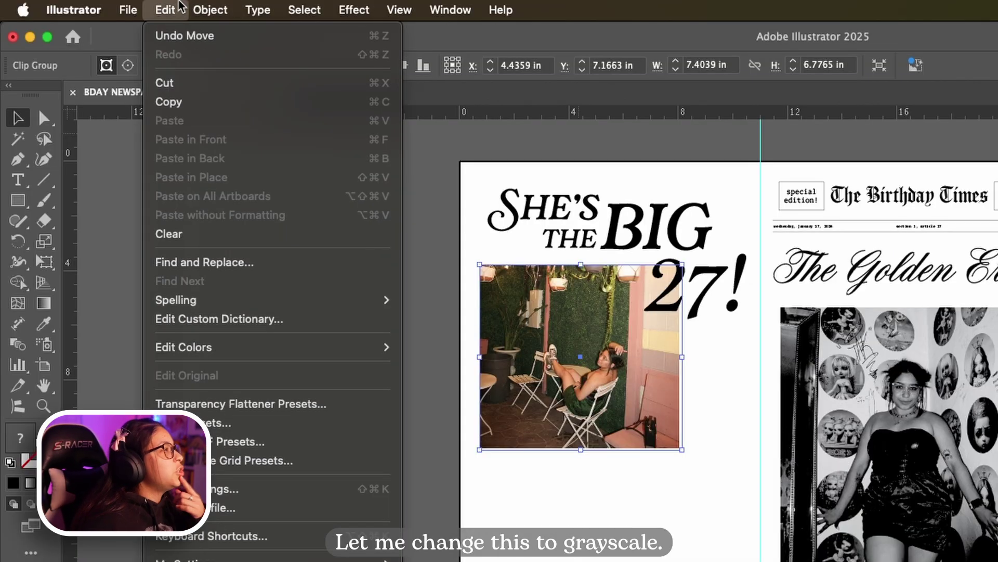
{"action": "mouse_move", "coordinate": [196, 345]}
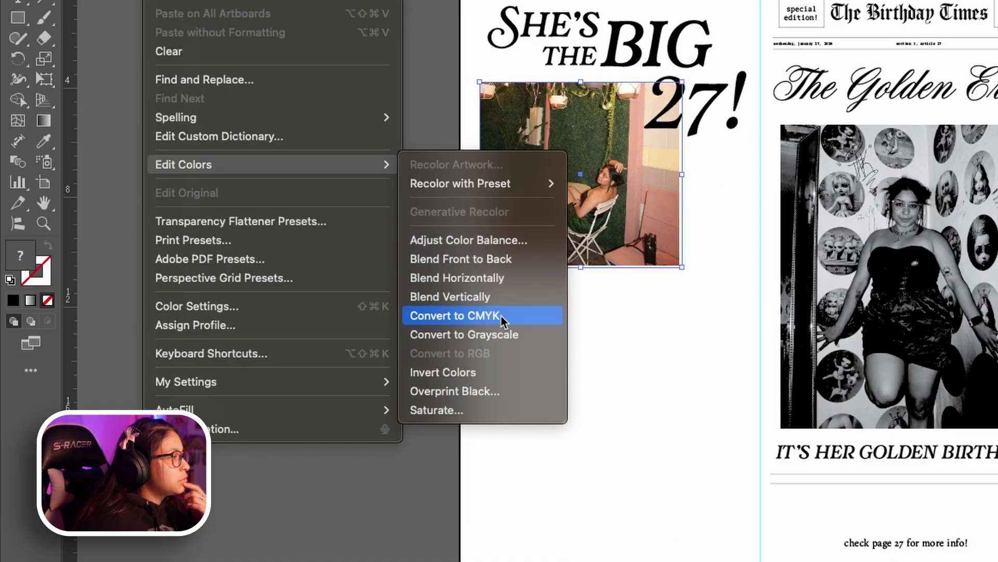
{"action": "left_click", "coordinate": [503, 335]}
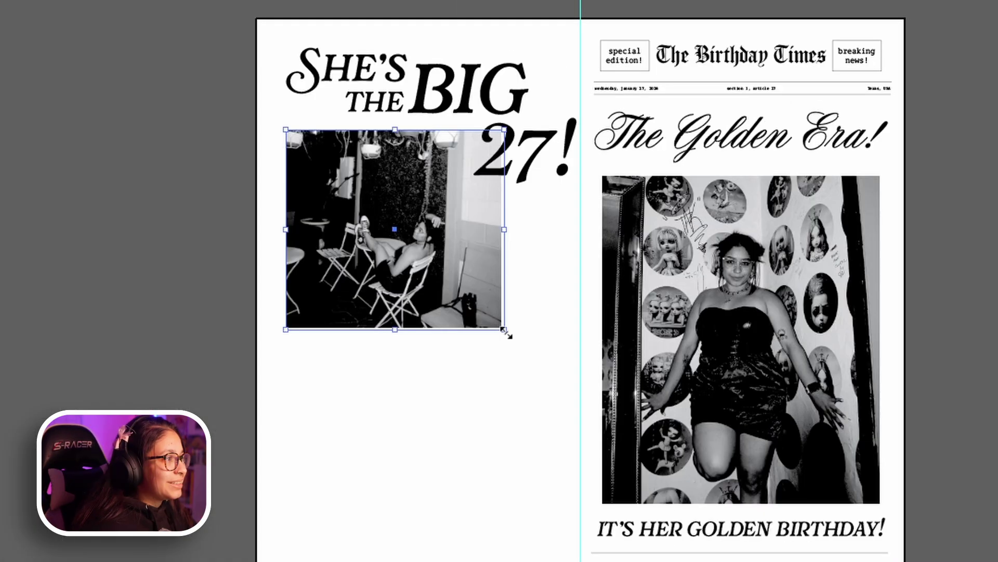
{"action": "left_click_drag", "start_coordinate": [505, 333], "coordinate": [453, 282]}
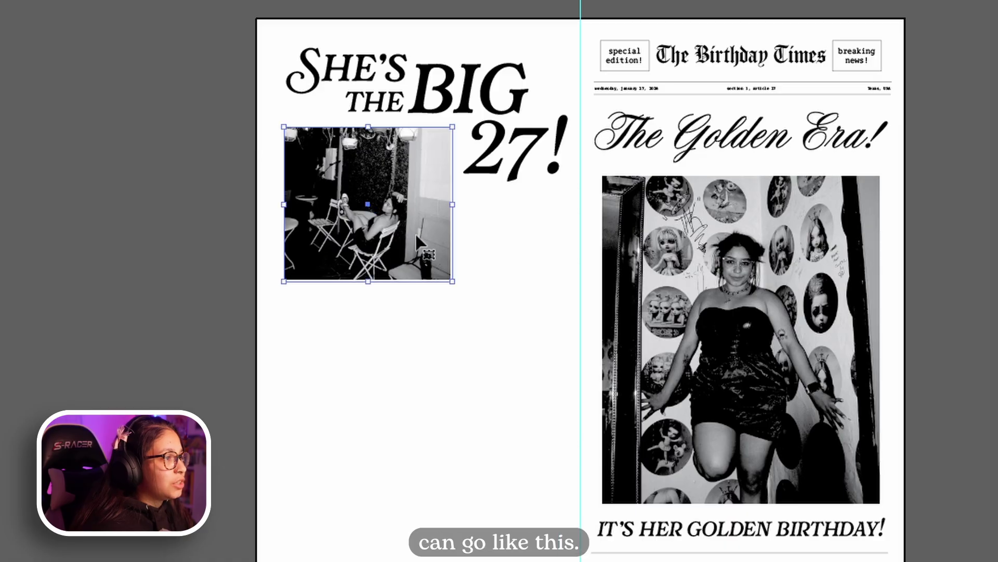
{"action": "left_click_drag", "start_coordinate": [402, 230], "coordinate": [408, 236]}
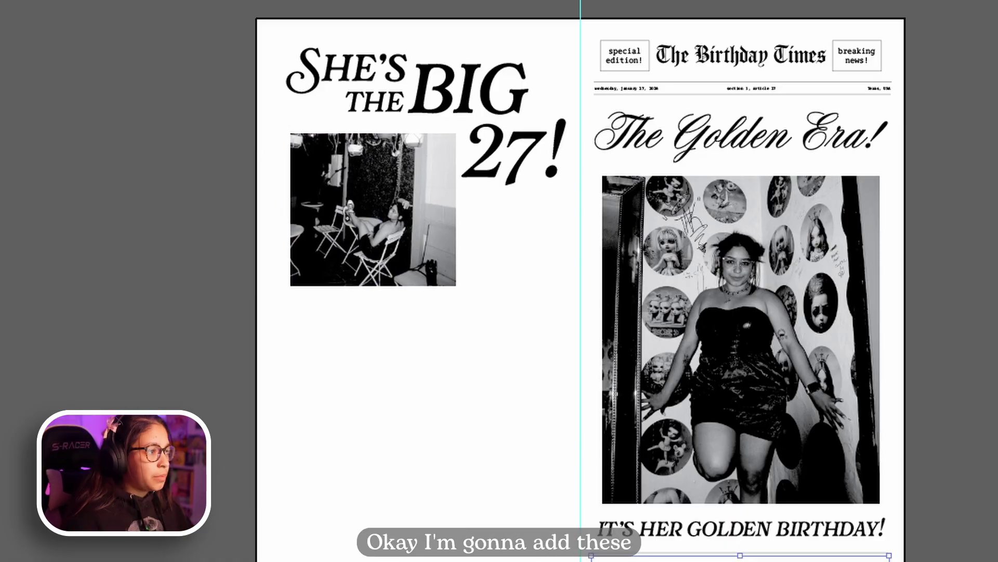
Step: Trace around the sun doodle on a copy of the icon sheet with the Pencil and isolate it with a clipping mask
{"action": "left_click", "coordinate": [441, 202]}
{"action": "left_click_drag", "start_coordinate": [267, 197], "coordinate": [344, 202]}
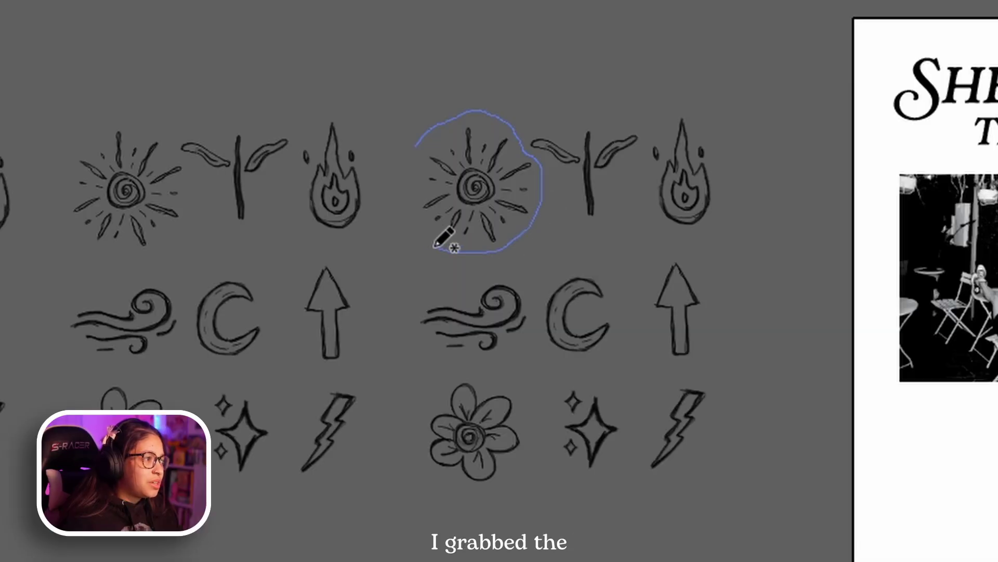
{"action": "left_click_drag", "start_coordinate": [416, 141], "coordinate": [431, 128]}
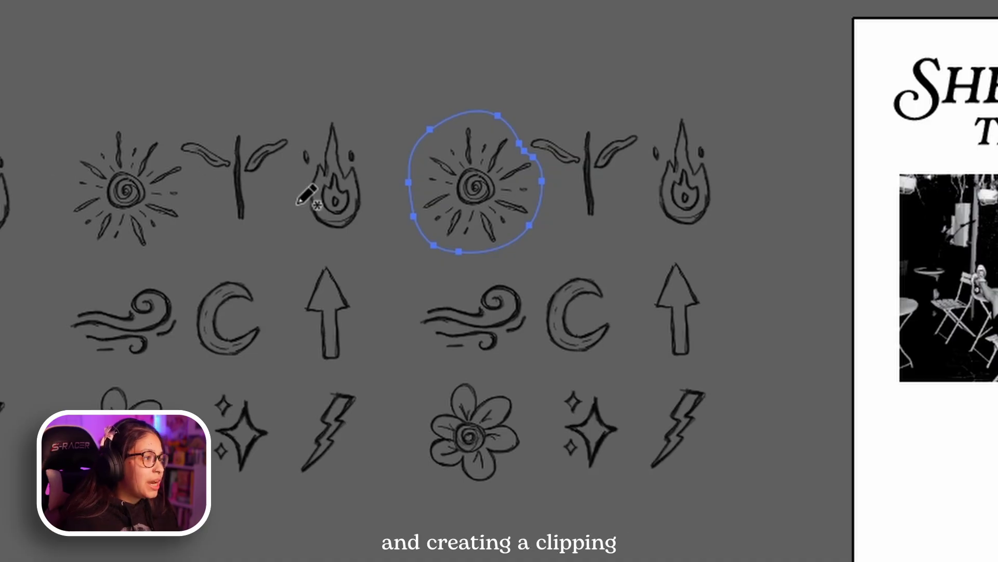
{"action": "left_click_drag", "start_coordinate": [412, 51], "coordinate": [535, 260]}
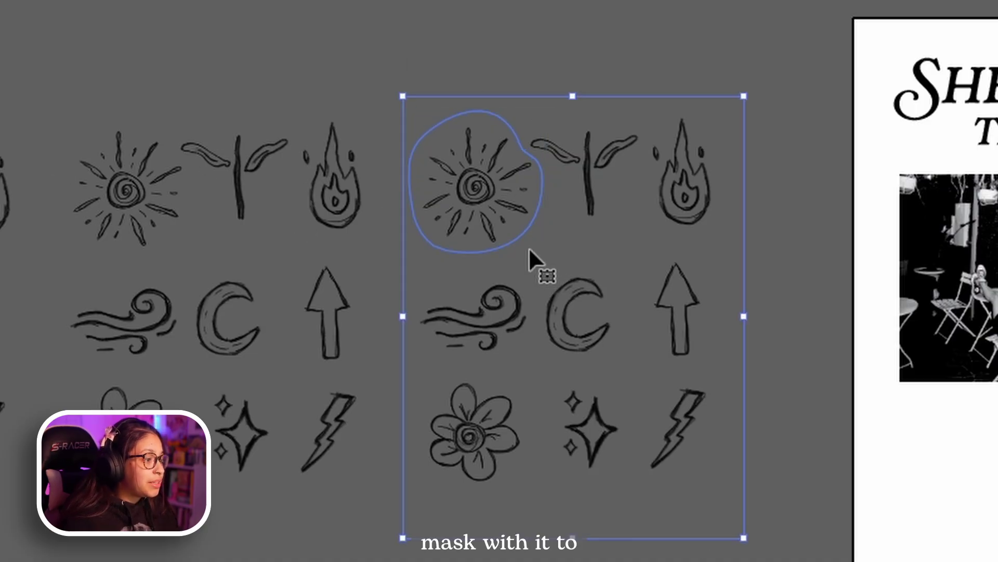
{"action": "right_click", "coordinate": [535, 261]}
{"action": "left_click", "coordinate": [632, 476]}
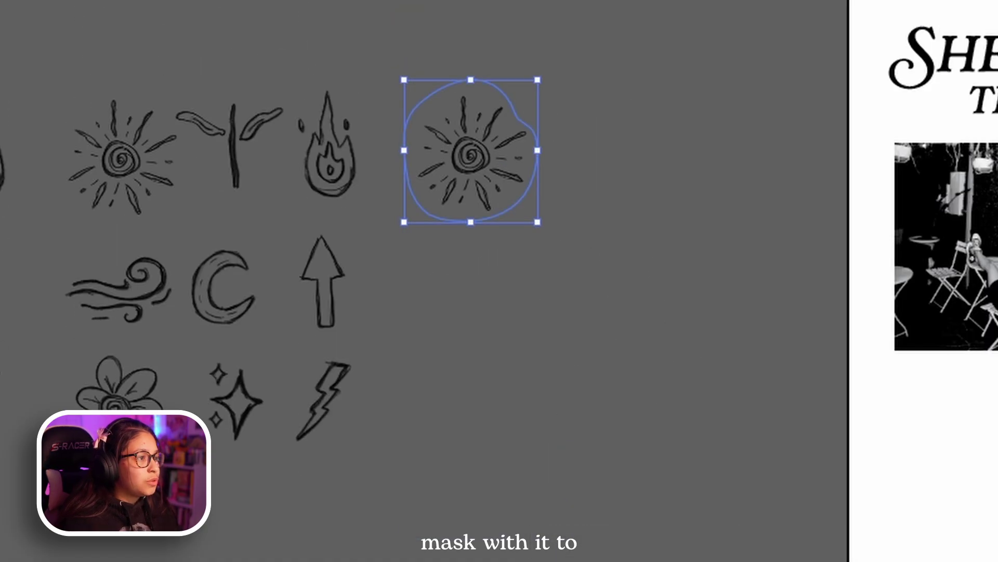
{"action": "left_click_drag", "start_coordinate": [476, 143], "coordinate": [253, 132]}
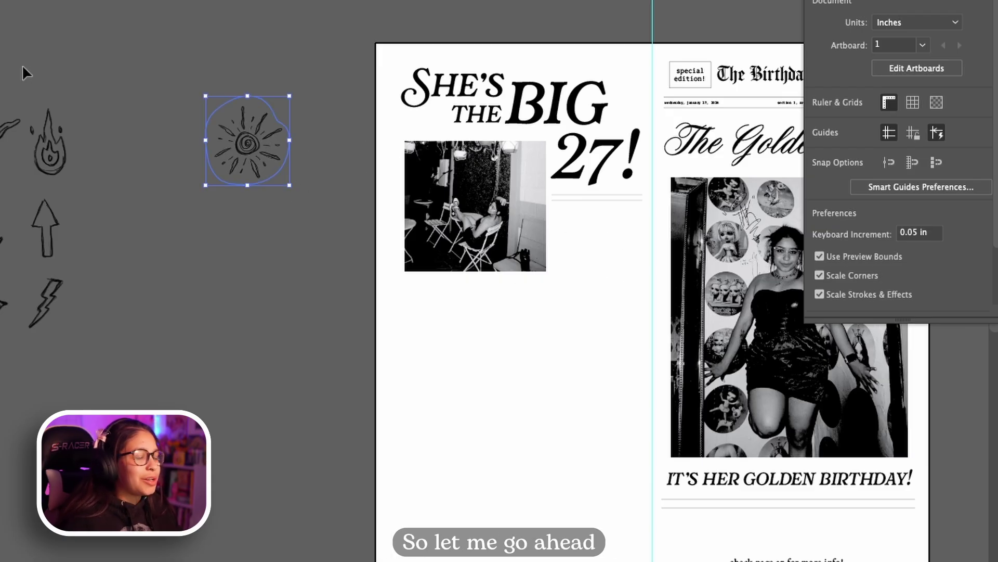
Step: Outline the sprout doodle freehand on another copy of the icon sheet and clip the copy to that shape
{"action": "left_click", "coordinate": [142, 225]}
{"action": "key", "text": "n"}
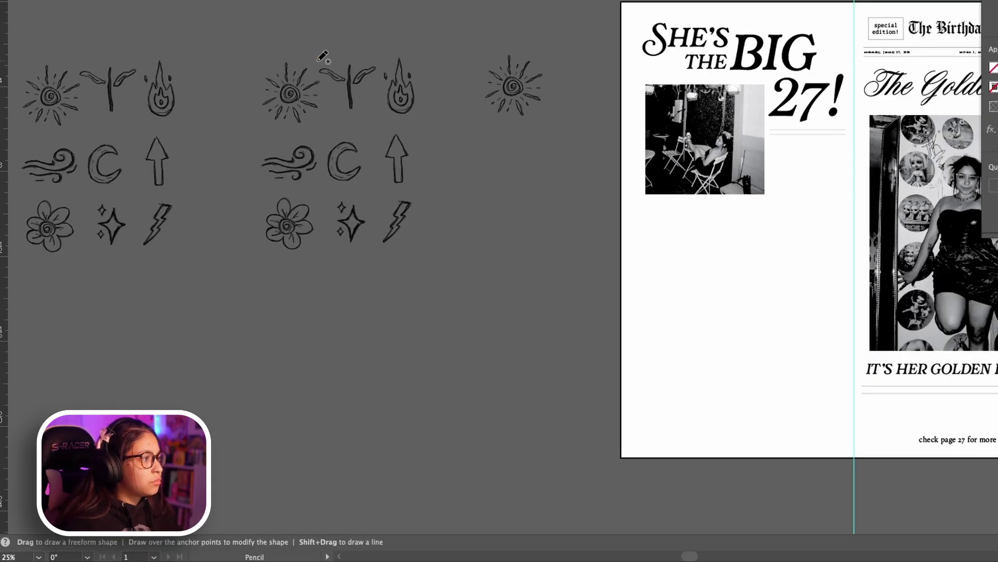
{"action": "left_click_drag", "start_coordinate": [323, 57], "coordinate": [324, 61]}
{"action": "right_click", "coordinate": [372, 160]}
{"action": "left_click", "coordinate": [441, 384]}
{"action": "right_click", "coordinate": [277, 111]}
{"action": "left_click", "coordinate": [349, 335]}
Step: Isolate the remaining doodles, including the wind, moon, arrow, flower, sparkles and lightning bolt, with freehand clipping masks and set them apart
{"action": "key", "text": "n"}
{"action": "mouse_move", "coordinate": [298, 275]}
{"action": "left_mouse_down"}
{"action": "mouse_move", "coordinate": [312, 273]}
{"action": "mouse_move", "coordinate": [347, 156]}
{"action": "left_mouse_up"}
{"action": "key", "text": "a"}
{"action": "left_click", "coordinate": [369, 301], "text": "shift"}
{"action": "key", "text": "n"}
{"action": "left_click_drag", "start_coordinate": [428, 294], "coordinate": [411, 151]}
{"action": "left_click_drag", "start_coordinate": [479, 347], "coordinate": [471, 153]}
{"action": "left_click_drag", "start_coordinate": [221, 351], "coordinate": [451, 457]}
{"action": "left_click_drag", "start_coordinate": [384, 408], "coordinate": [525, 156]}
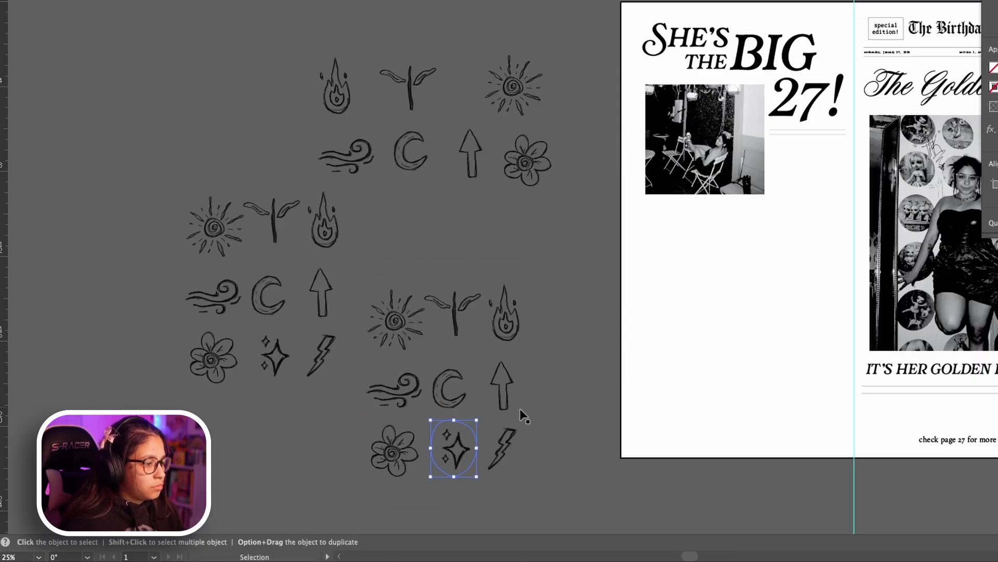
{"action": "left_click_drag", "start_coordinate": [447, 446], "coordinate": [405, 216]}
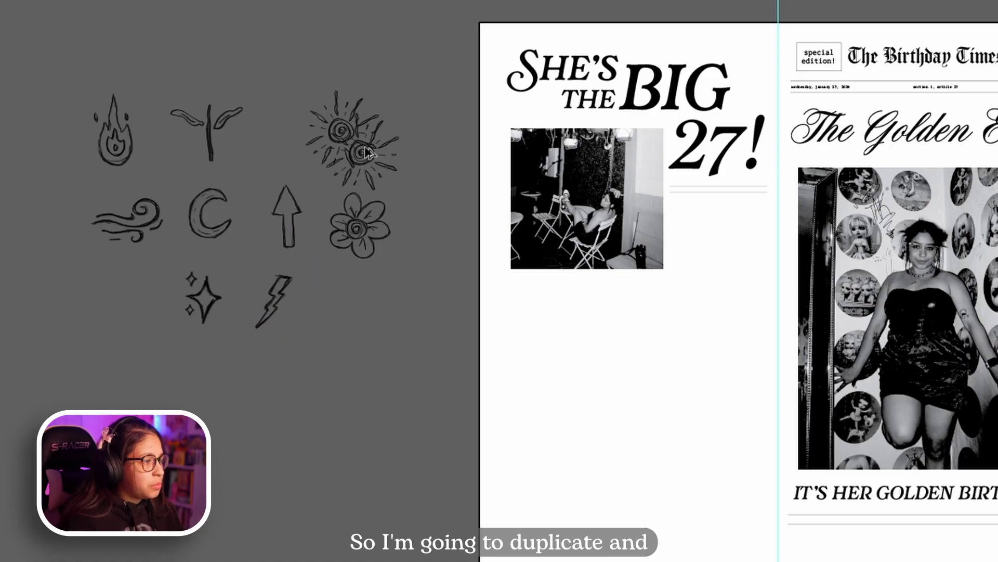
Step: Place small sun, moon and arrow doodles side by side below the double line under "27!"
{"action": "key", "text": "ctrl+v"}
{"action": "left_click_drag", "start_coordinate": [662, 326], "coordinate": [633, 360]}
{"action": "left_click_drag", "start_coordinate": [616, 377], "coordinate": [691, 227]}
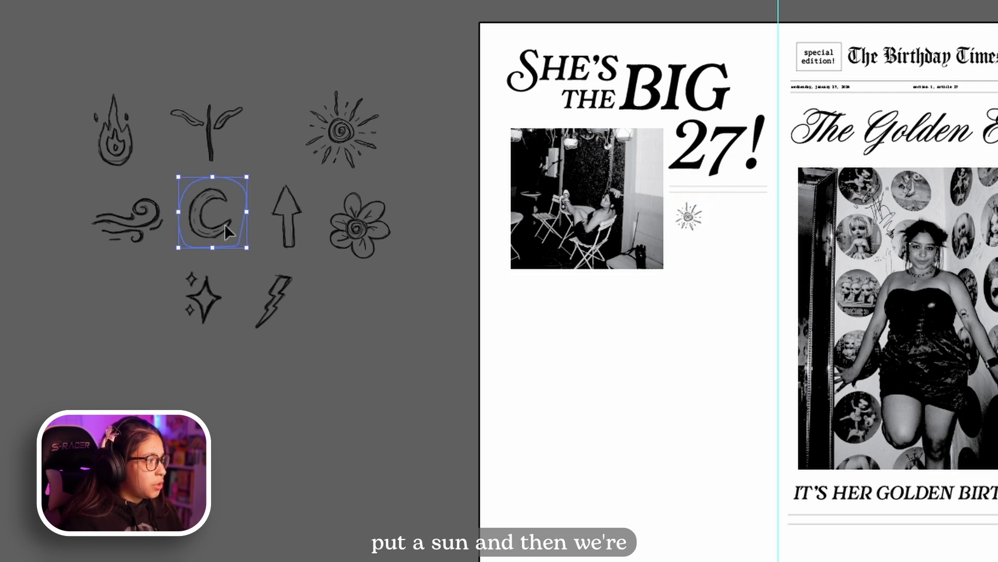
{"action": "mouse_move", "coordinate": [226, 233]}
{"action": "left_mouse_down"}
{"action": "mouse_move", "coordinate": [728, 257]}
{"action": "mouse_move", "coordinate": [707, 273]}
{"action": "mouse_move", "coordinate": [714, 223]}
{"action": "left_mouse_up"}
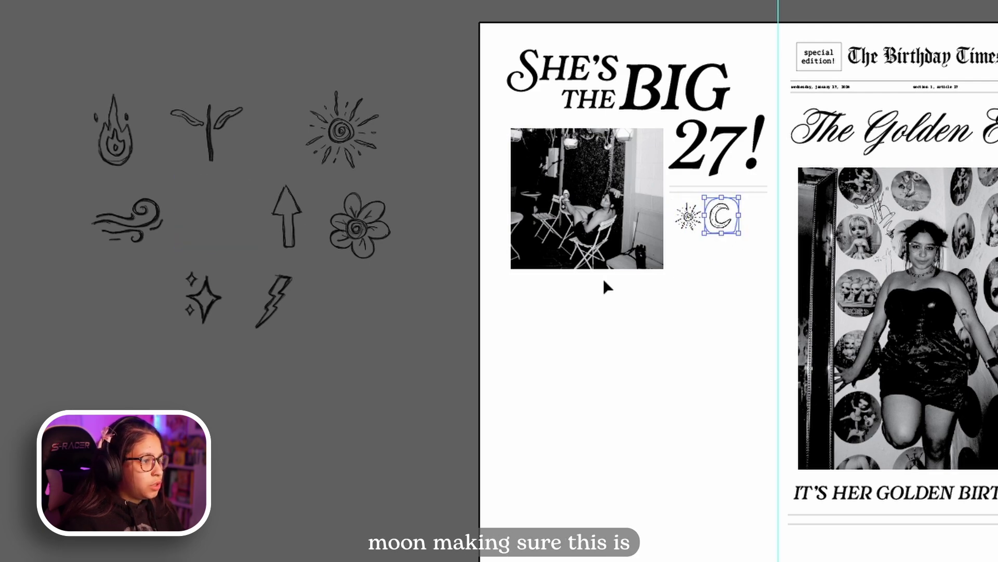
{"action": "left_click_drag", "start_coordinate": [654, 235], "coordinate": [767, 238]}
{"action": "left_click_drag", "start_coordinate": [782, 196], "coordinate": [758, 234]}
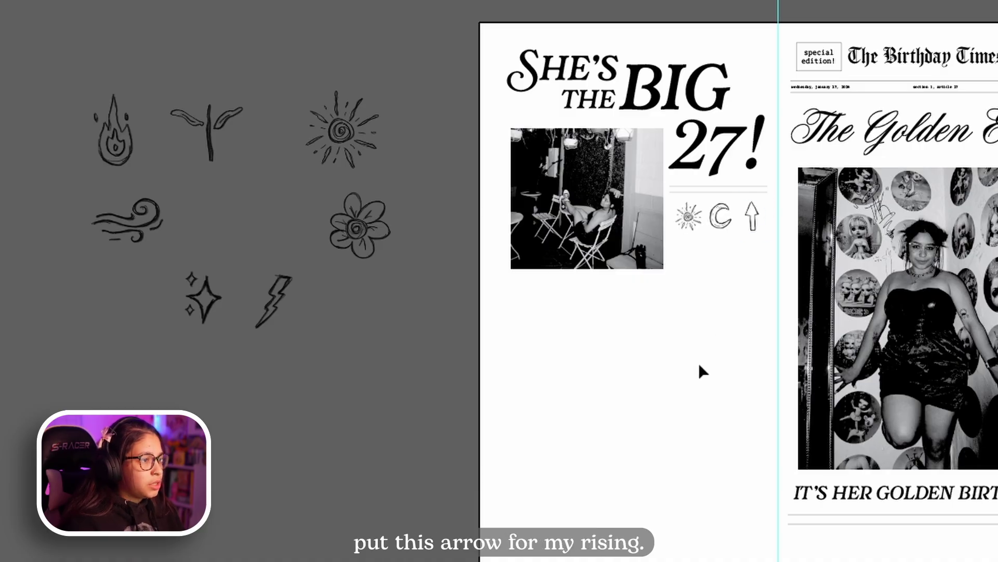
Step: Align the sun, moon and arrow doodles with each other in a straight row
{"action": "key", "text": "ctrl+plus"}
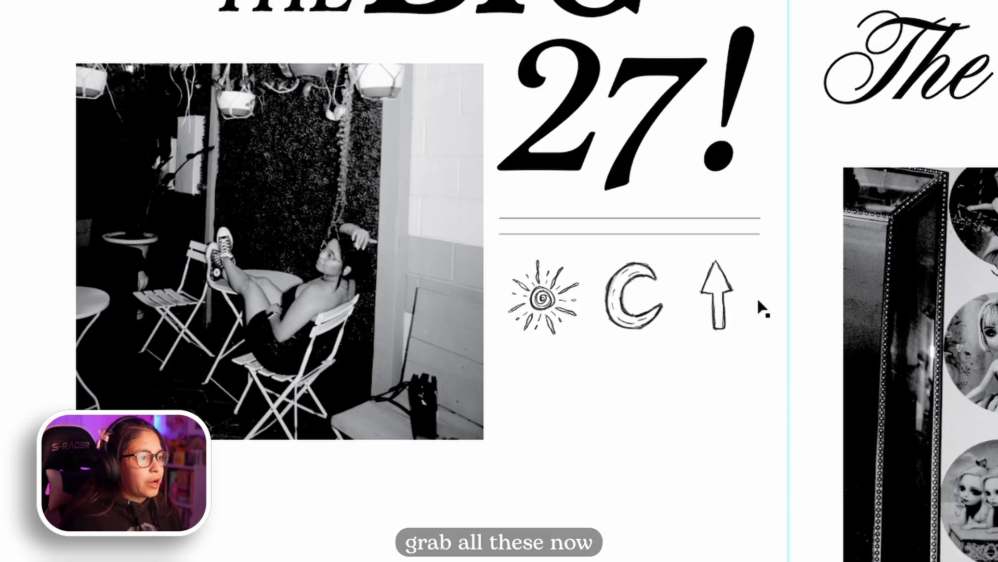
{"action": "left_click_drag", "start_coordinate": [763, 305], "coordinate": [568, 296]}
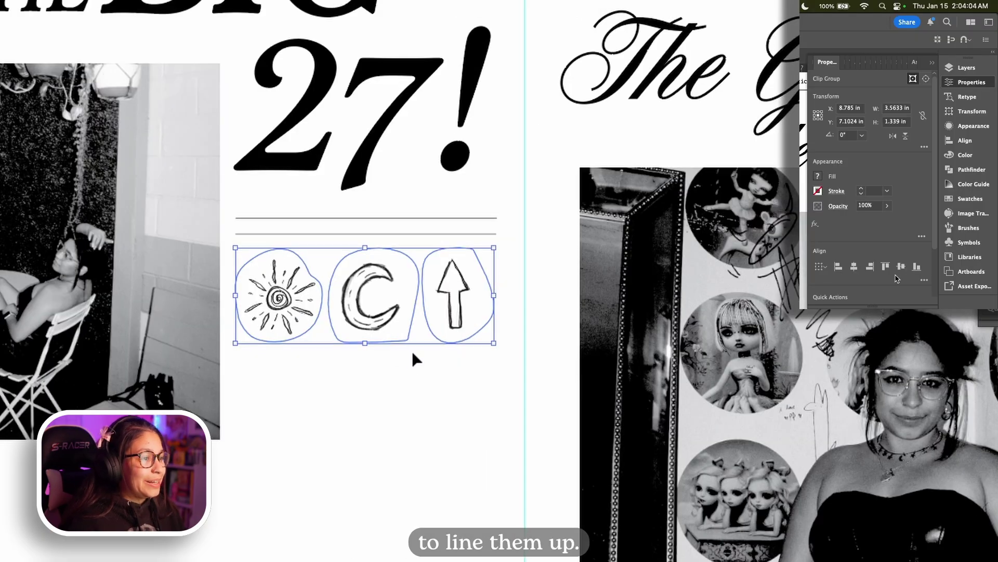
{"action": "left_click_drag", "start_coordinate": [753, 403], "coordinate": [568, 276]}
{"action": "left_click", "coordinate": [576, 371]}
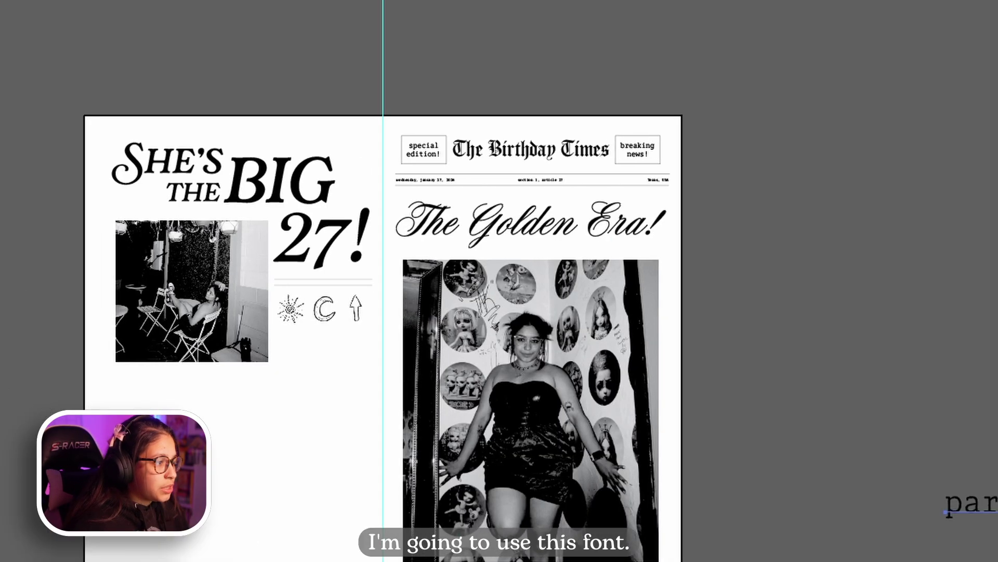
Step: Move the "paragraph" sample text in Dico Typewriter Slab below the sun doodle and change it to "aquarius"
{"action": "left_click_drag", "start_coordinate": [993, 504], "coordinate": [364, 350]}
{"action": "left_click_drag", "start_coordinate": [425, 330], "coordinate": [339, 355]}
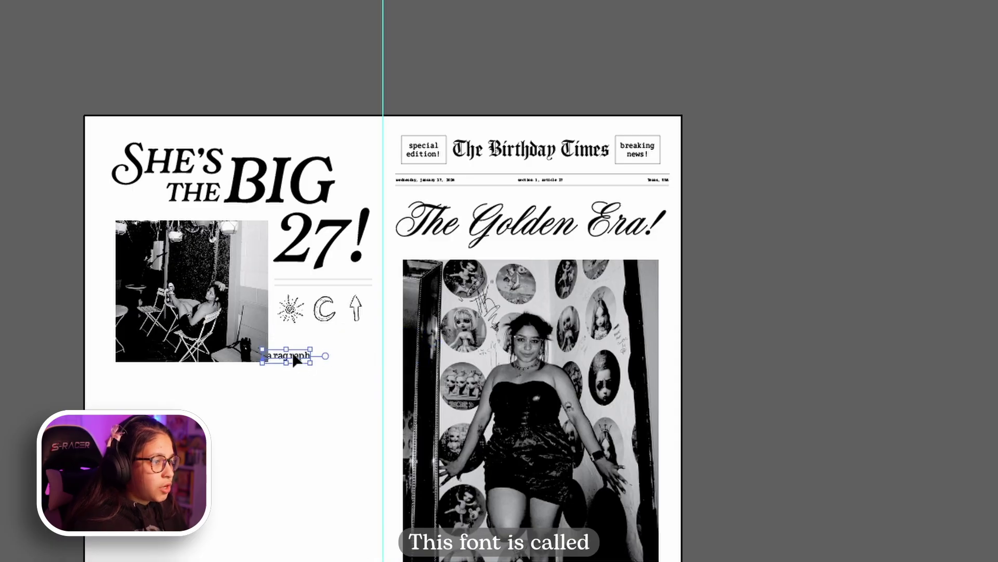
{"action": "scroll", "coordinate": [326, 358], "scroll_direction": "up", "scroll_amount": 10}
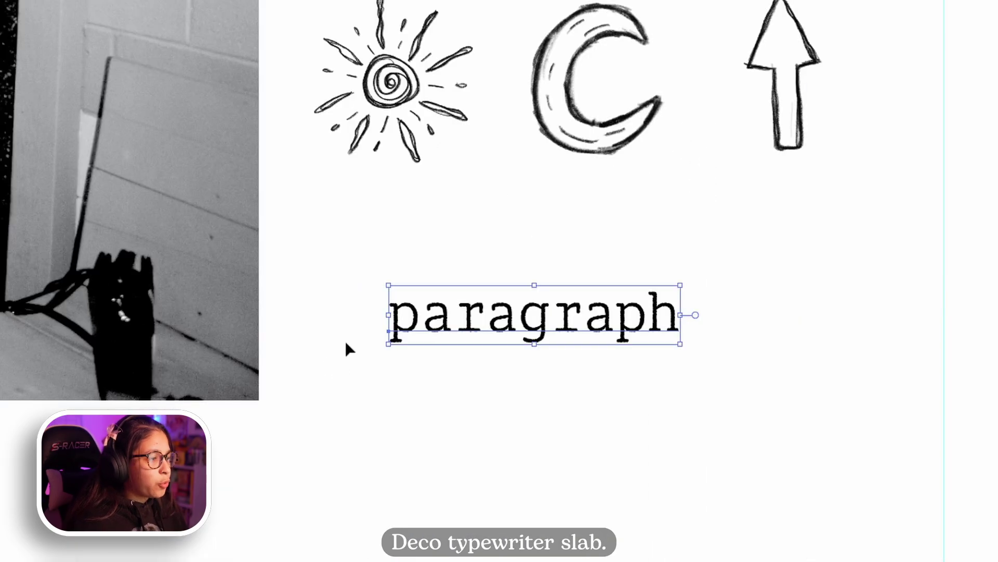
{"action": "left_click_drag", "start_coordinate": [416, 328], "coordinate": [343, 244]}
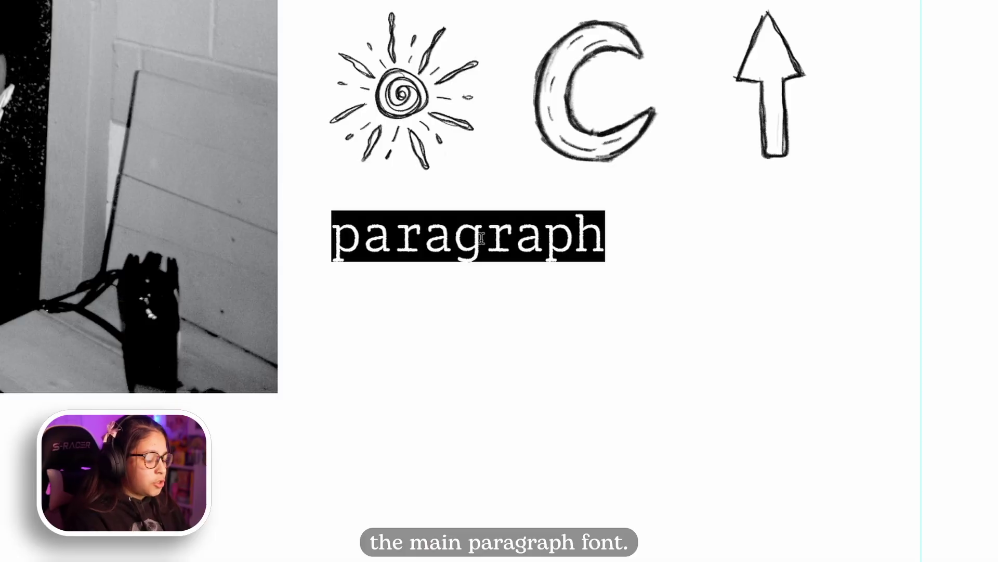
{"action": "type", "text": "aquar"}
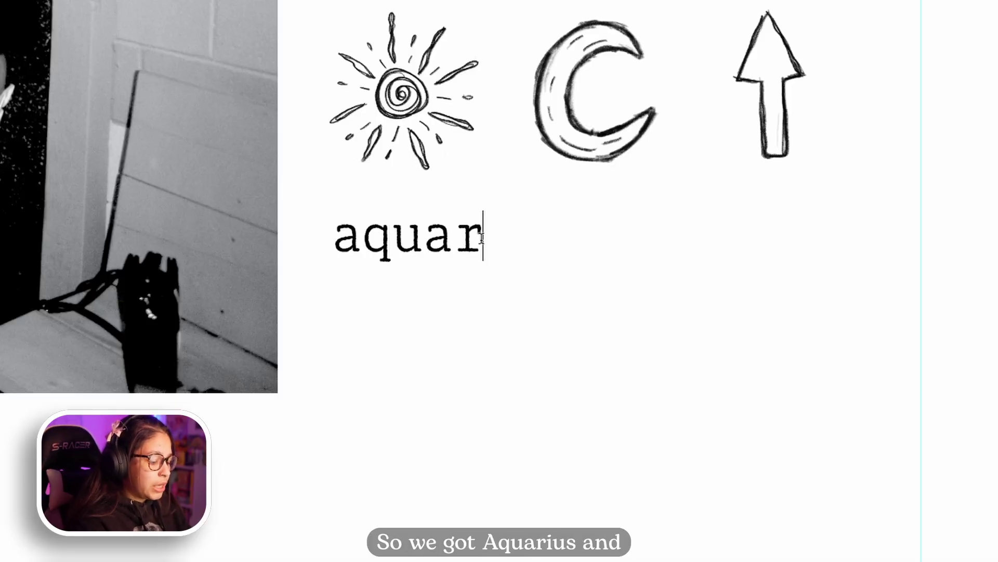
{"action": "type", "text": "ius"}
{"action": "key", "text": "Escape"}
Step: Duplicate the "aquarius" label under the moon and arrow doodles and change the copies to "gemini" and "virgo"
{"action": "left_click_drag", "start_coordinate": [481, 238], "coordinate": [632, 208]}
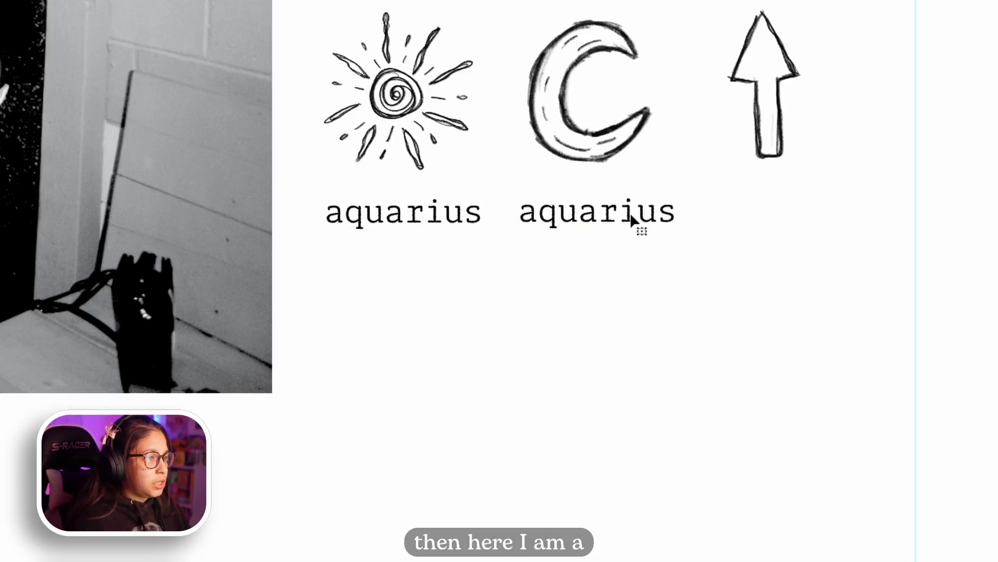
{"action": "double_click", "coordinate": [631, 216]}
{"action": "type", "text": "gemini"}
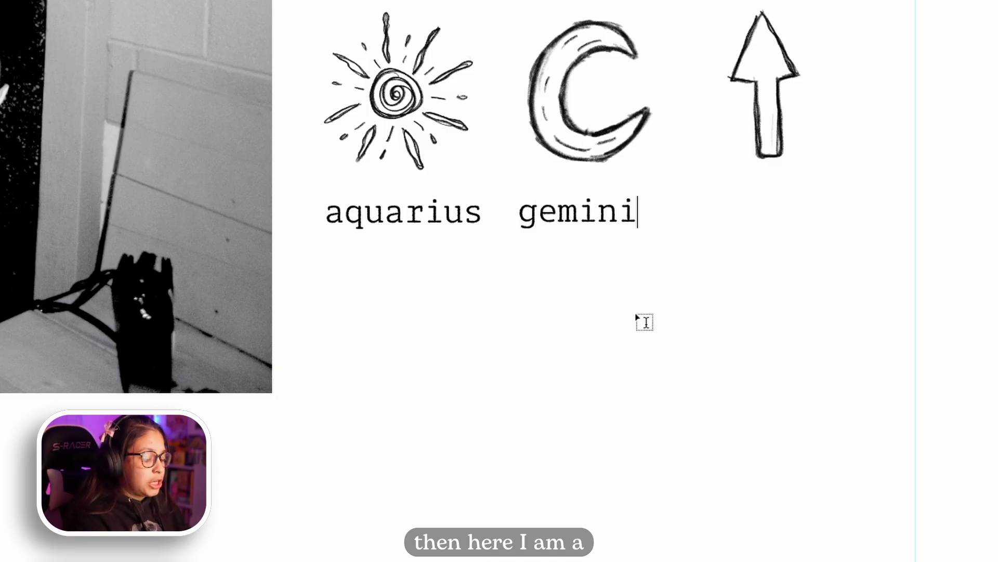
{"action": "left_click_drag", "start_coordinate": [588, 213], "coordinate": [768, 216], "text": "alt"}
{"action": "double_click", "coordinate": [769, 214]}
{"action": "type", "text": "virgo"}
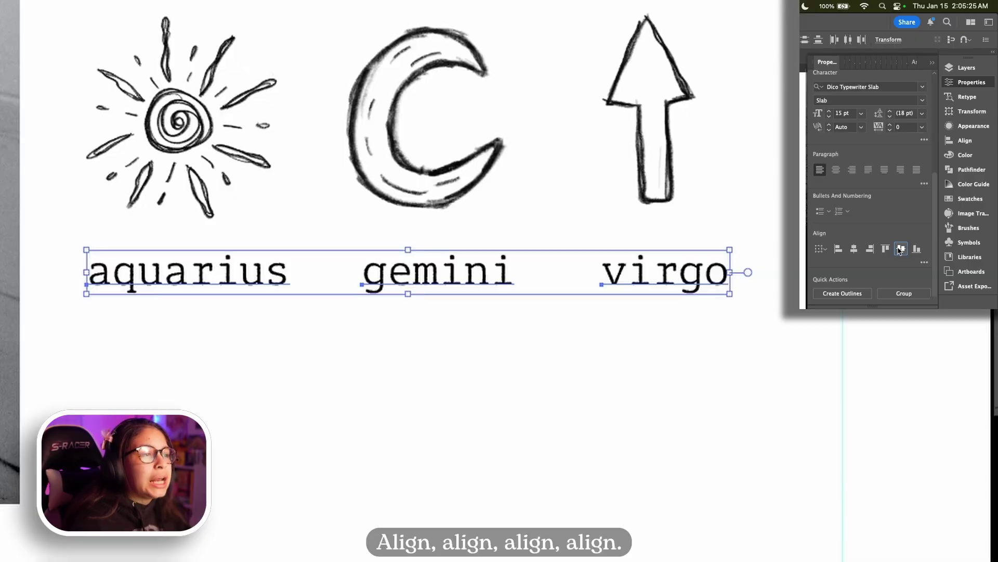
Step: Align the three zodiac labels in a row and nudge them slightly down from the doodles
{"action": "left_click", "coordinate": [924, 262]}
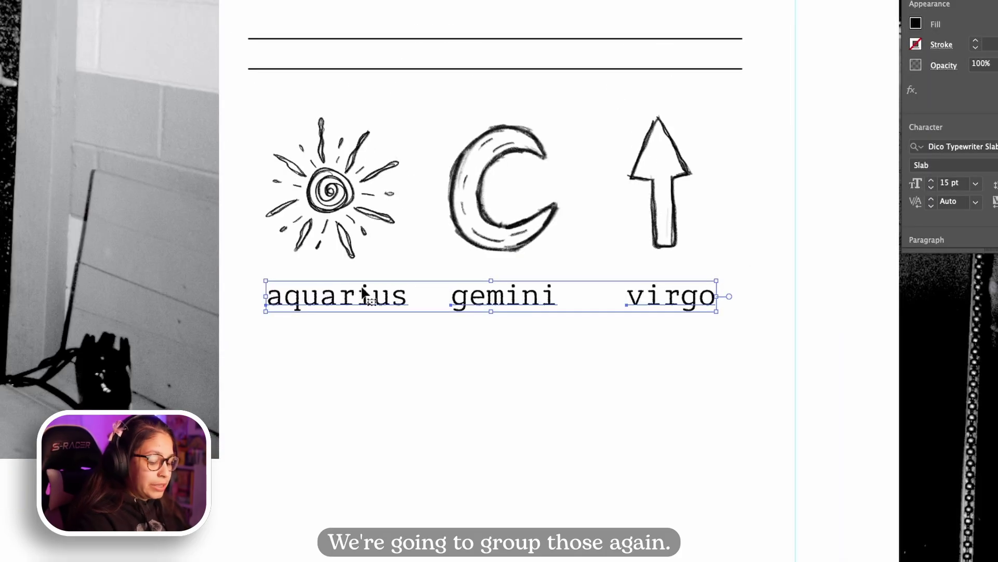
{"action": "key", "text": "Down"}
{"action": "key", "text": "Down"}
{"action": "key", "text": "Down"}
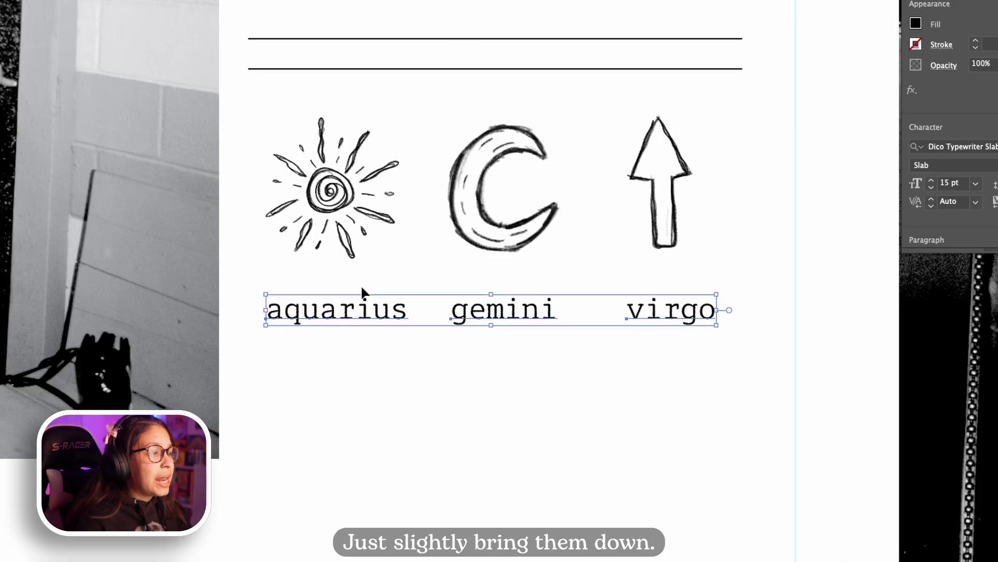
{"action": "left_click", "coordinate": [522, 468]}
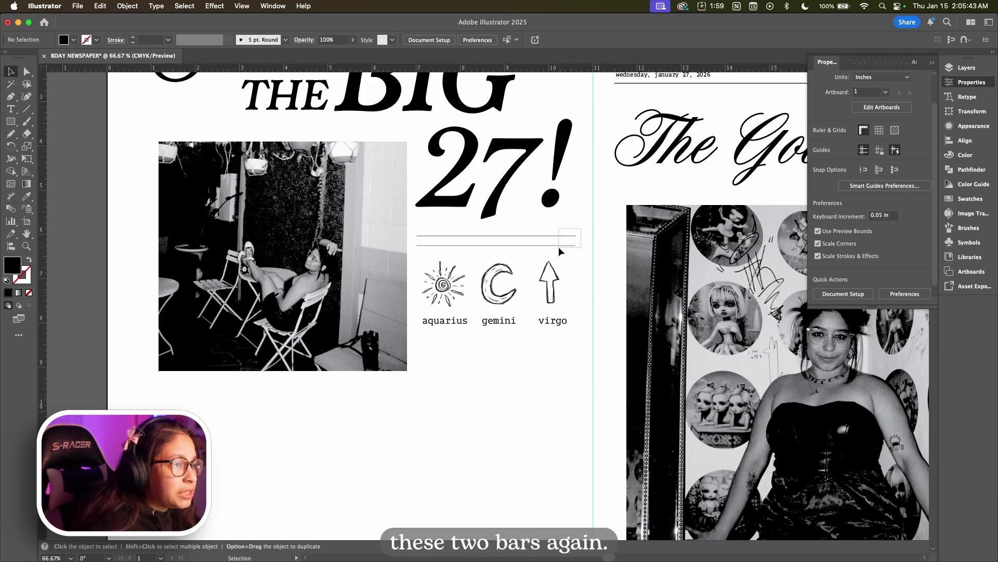
Step: Duplicate the double line below the zodiac labels and scale the doodles with their labels to about 3.29 in wide
{"action": "left_click_drag", "start_coordinate": [558, 247], "coordinate": [559, 245]}
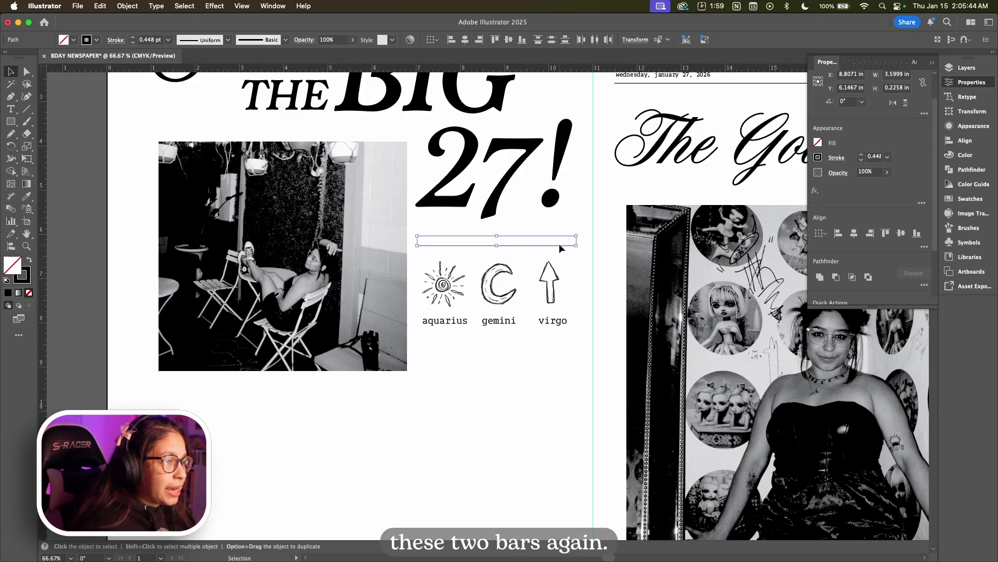
{"action": "left_click", "coordinate": [542, 340], "text": "shift"}
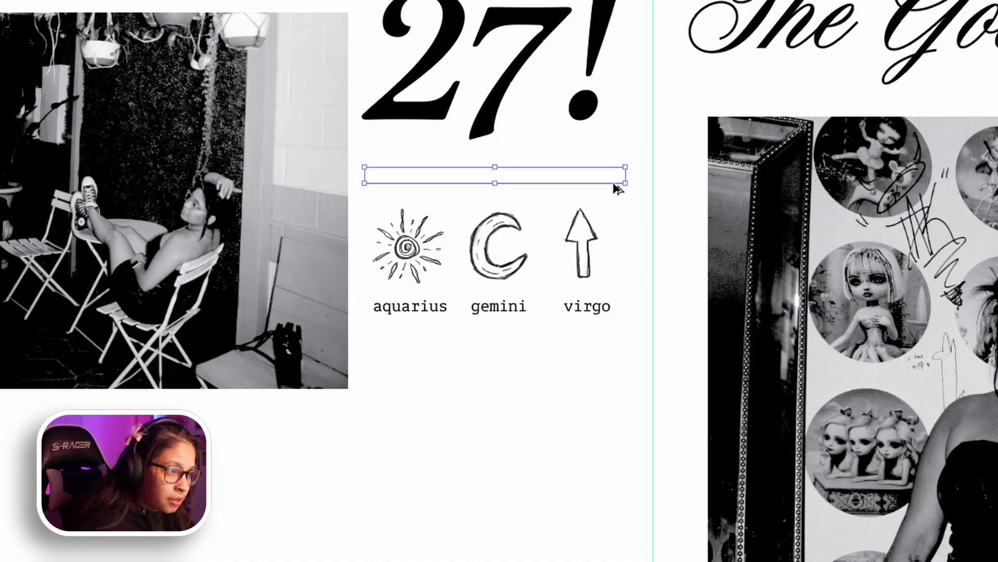
{"action": "left_click_drag", "start_coordinate": [615, 185], "coordinate": [615, 370]}
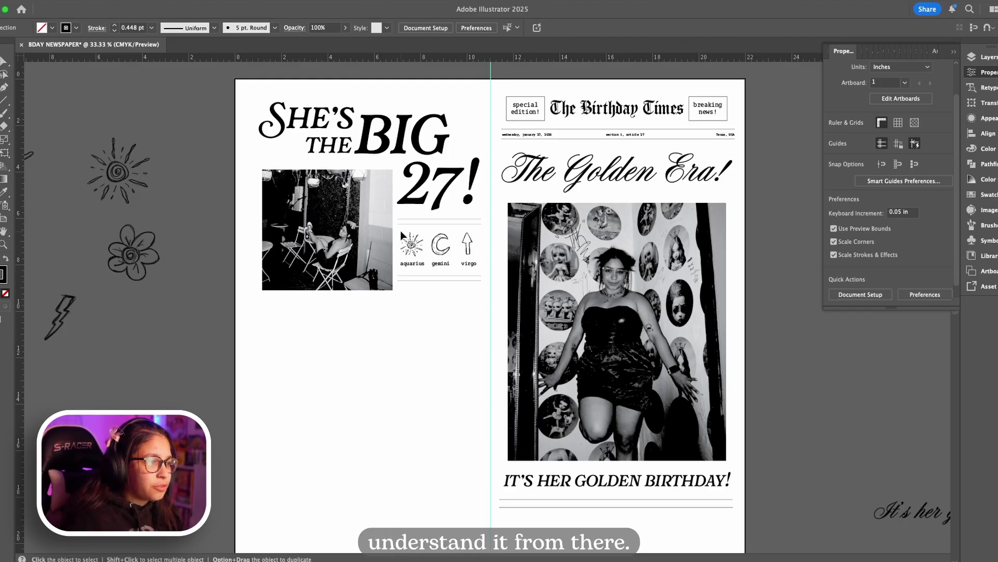
{"action": "left_click_drag", "start_coordinate": [400, 230], "coordinate": [468, 260]}
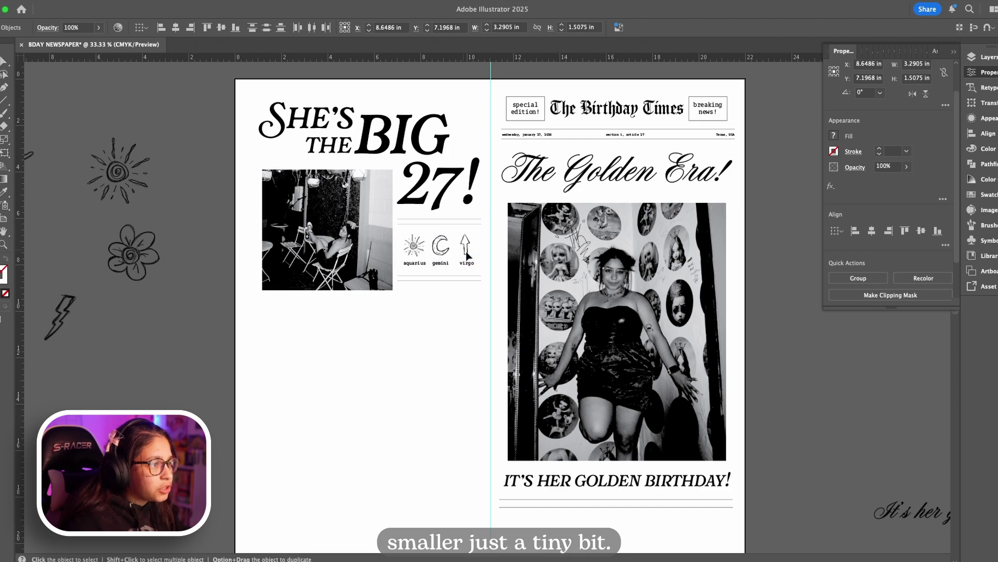
{"action": "left_click", "coordinate": [455, 310]}
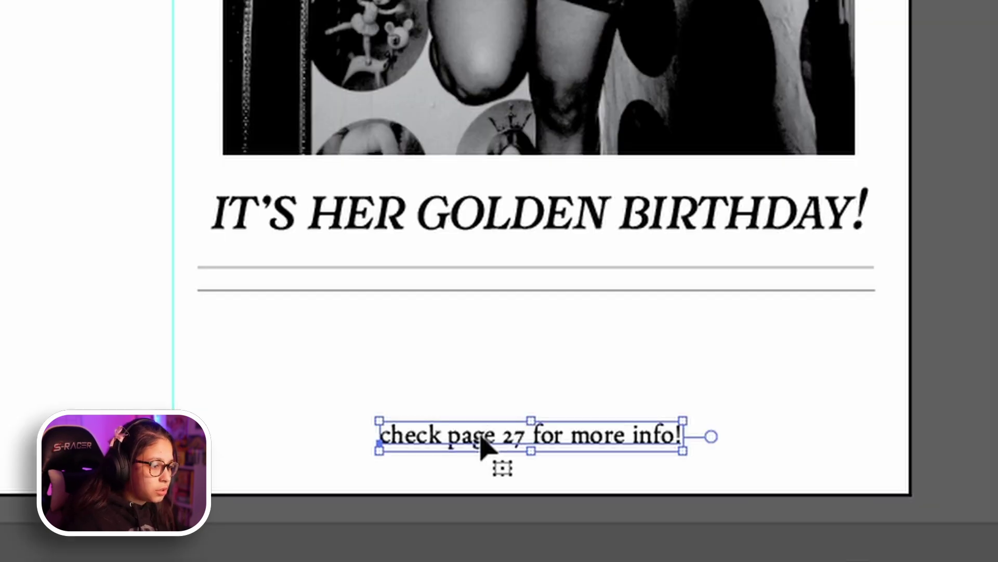
Step: Reuse the "check page 27 for more info!" text style for a "Zodiac" heading placed above the sun doodle
{"action": "left_click", "coordinate": [381, 349]}
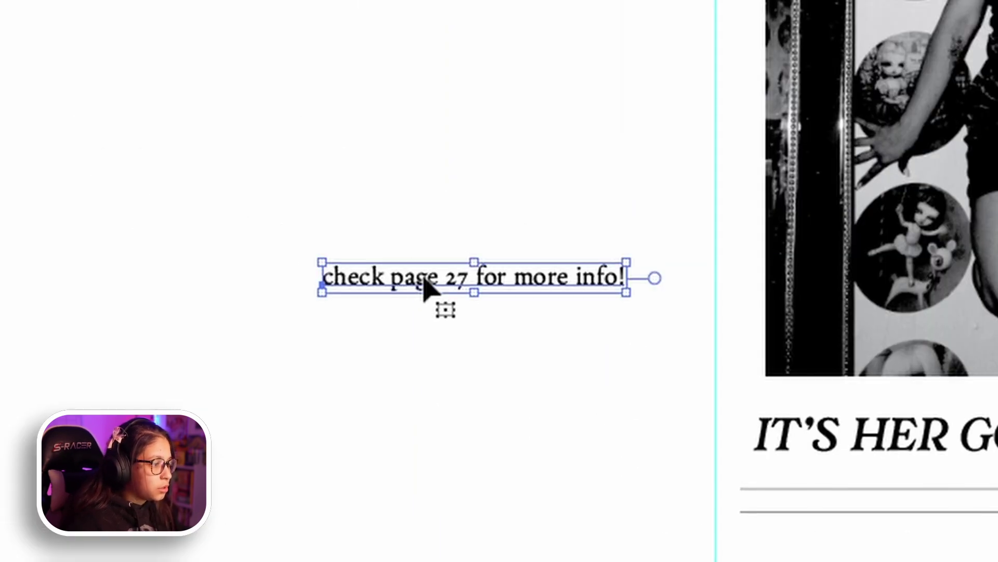
{"action": "triple_click", "coordinate": [519, 276]}
{"action": "type", "text": "z"}
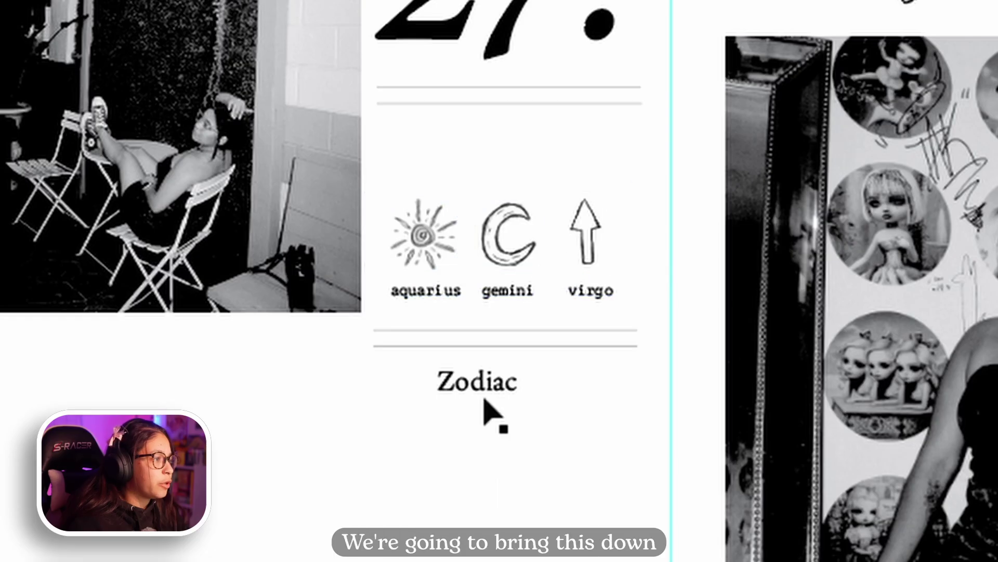
{"action": "left_click_drag", "start_coordinate": [485, 401], "coordinate": [445, 138]}
{"action": "left_click", "coordinate": [452, 142]}
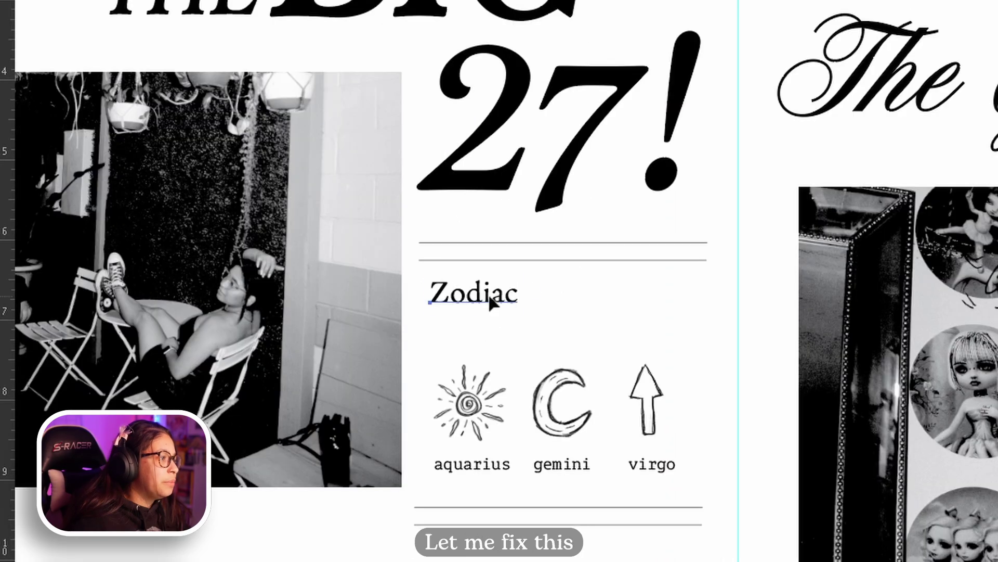
Step: Add a 0.5 pt black stroke to the "Zodiac" heading to thicken its letters
{"action": "double_click", "coordinate": [512, 293]}
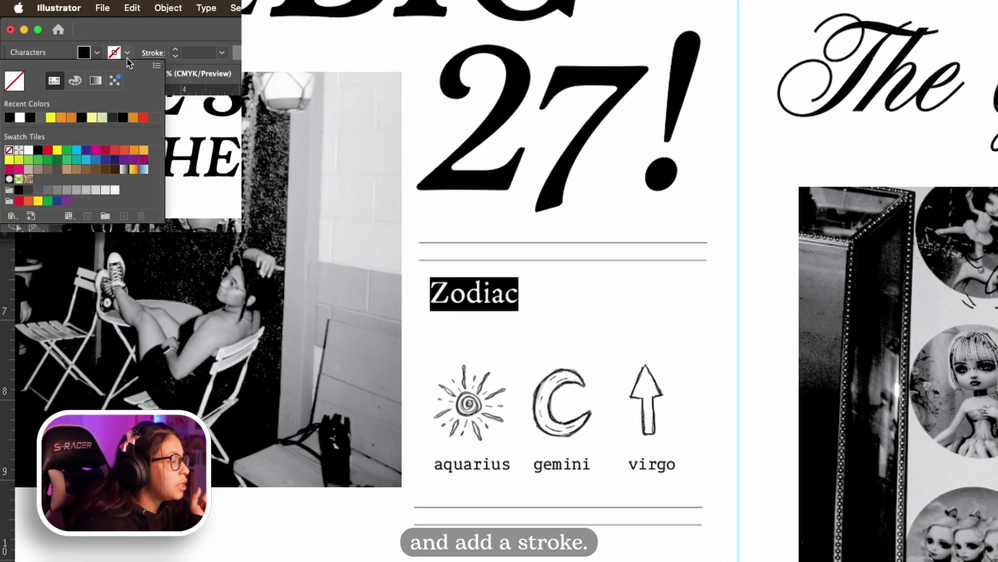
{"action": "left_click", "coordinate": [580, 312]}
{"action": "left_click", "coordinate": [470, 291]}
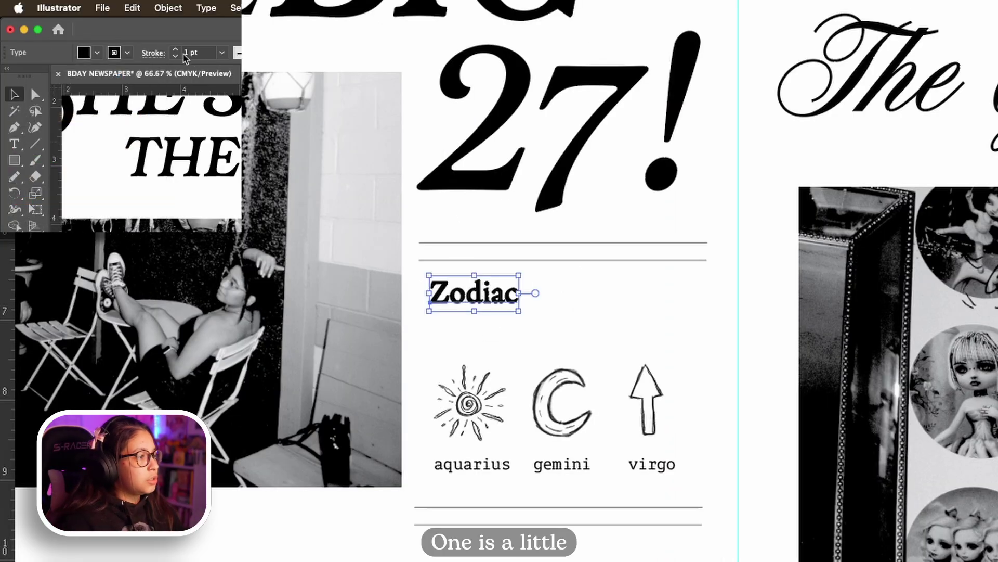
{"action": "left_click", "coordinate": [114, 54]}
{"action": "left_click", "coordinate": [115, 56]}
{"action": "left_click", "coordinate": [115, 56]}
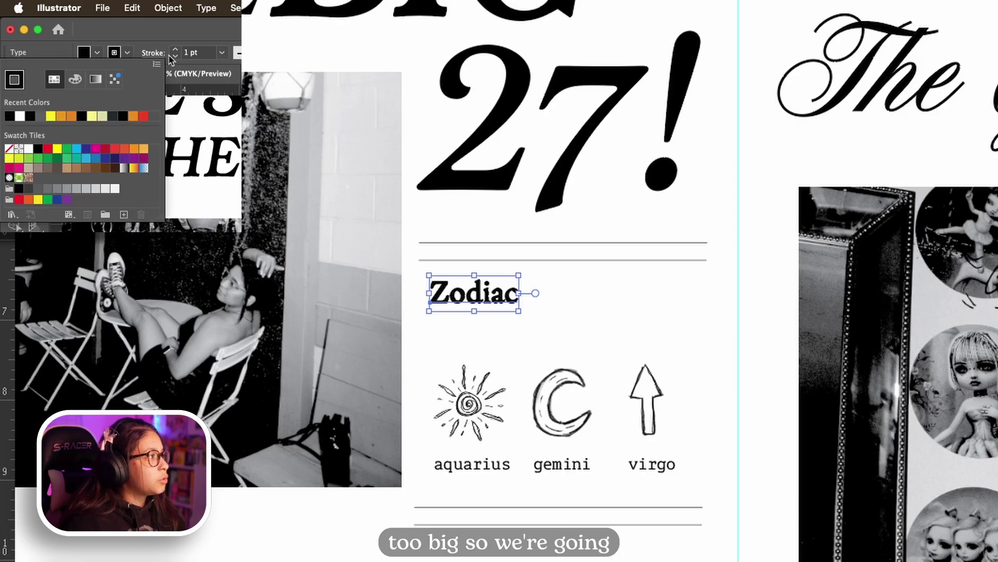
{"action": "left_click", "coordinate": [175, 56]}
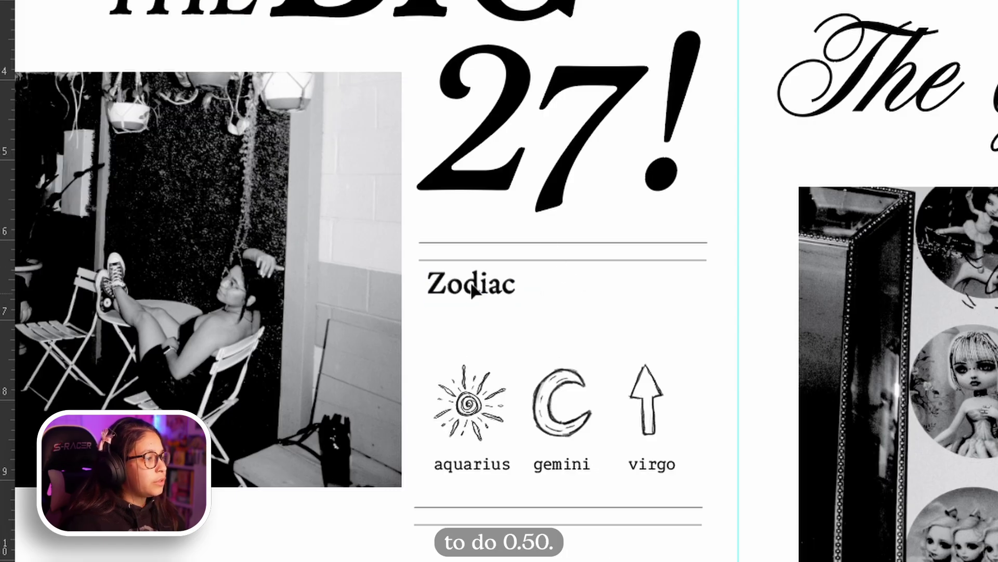
Step: Move the zodiac doodles, labels and lower double line up close to the "Zodiac" heading and shift the photo slightly left
{"action": "left_click", "coordinate": [555, 431]}
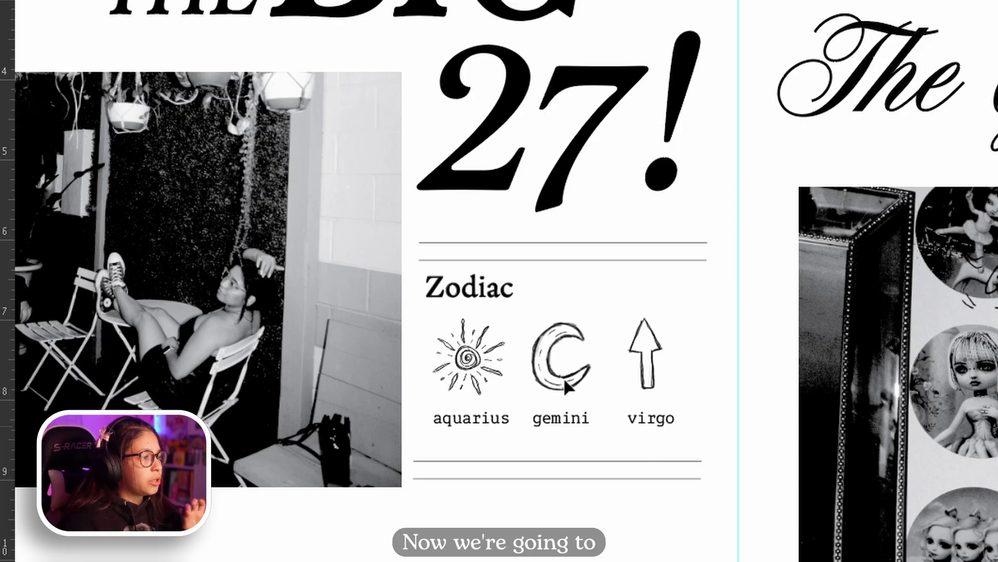
{"action": "scroll", "coordinate": [619, 548], "scroll_direction": "left", "scroll_amount": 4}
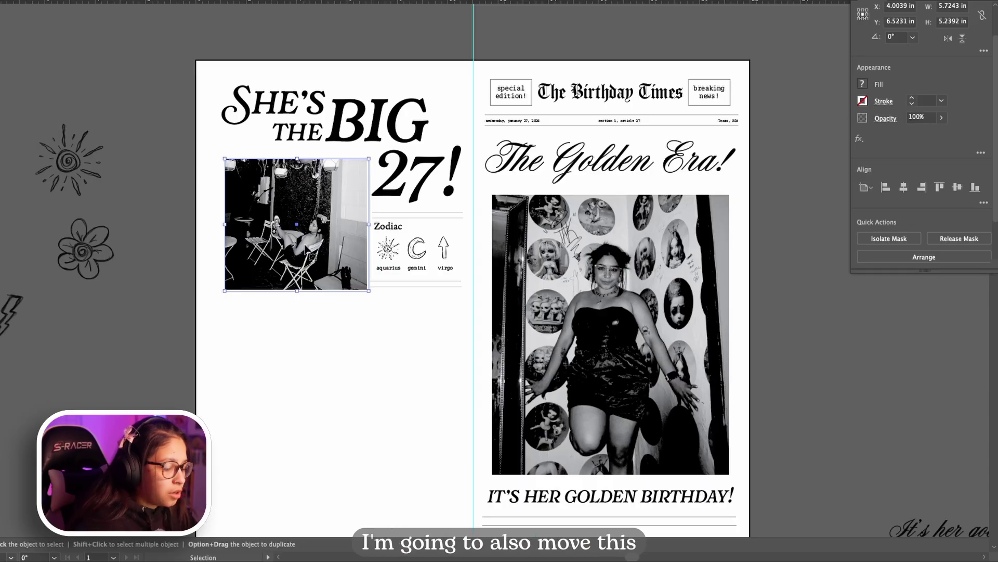
{"action": "left_click_drag", "start_coordinate": [307, 247], "coordinate": [302, 244]}
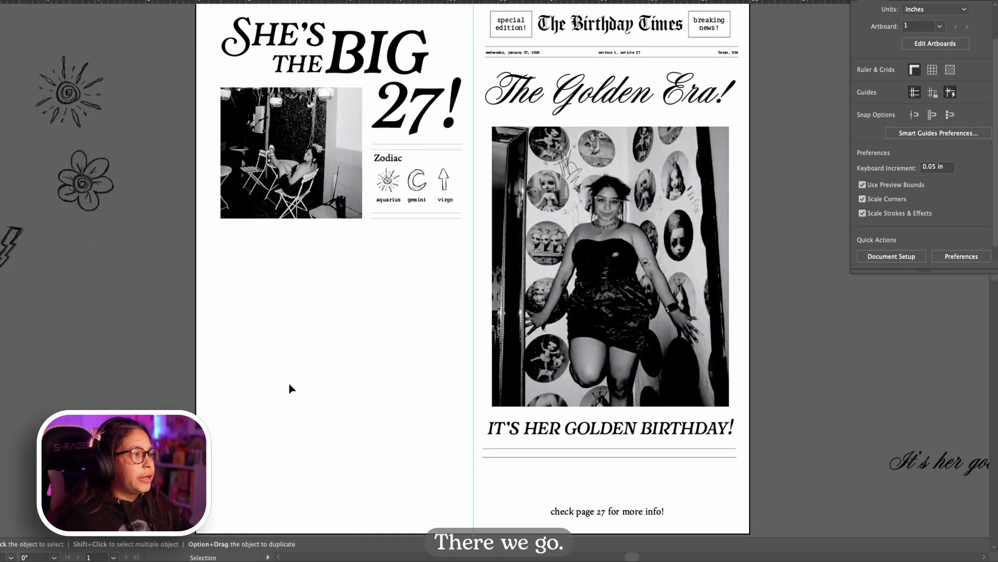
Step: Add a "2026 Forecast" heading below the photo in the same typeface as the "Zodiac" heading
{"action": "type", "text": "2026 F"}
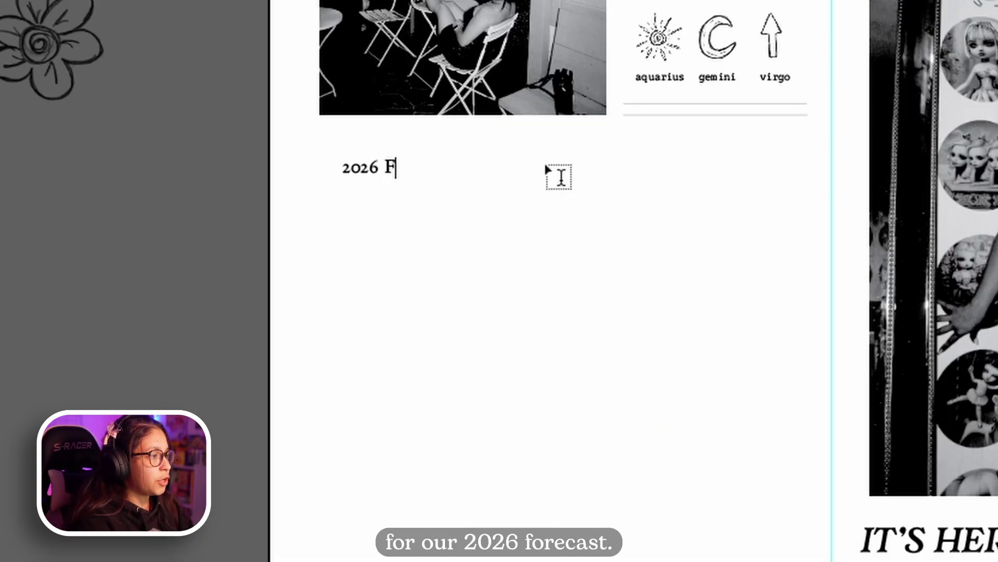
{"action": "type", "text": "o"}
{"action": "key", "text": "BackSpace"}
{"action": "key", "text": "BackSpace"}
{"action": "type", "text": "For"}
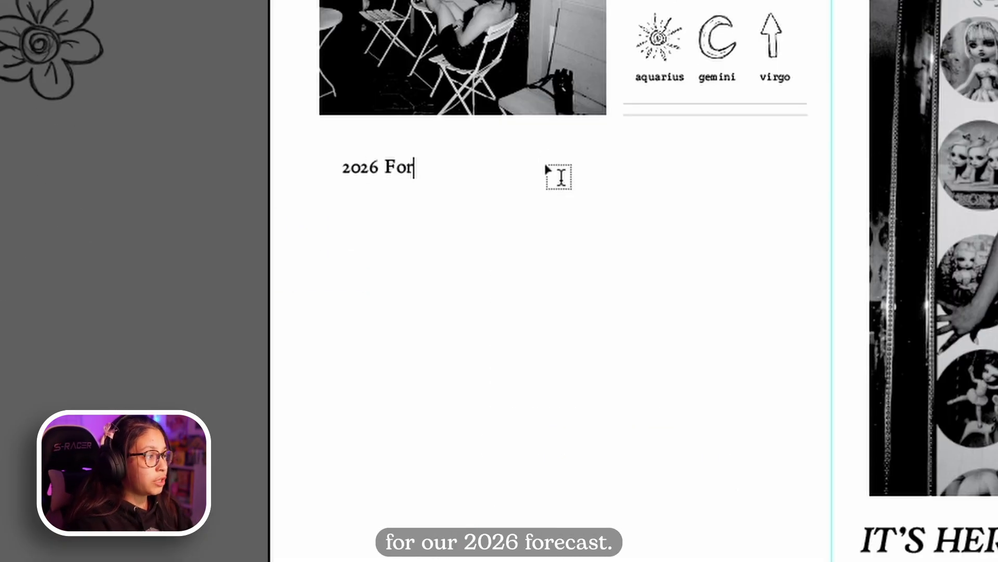
{"action": "type", "text": "ecast"}
{"action": "key", "text": "Escape"}
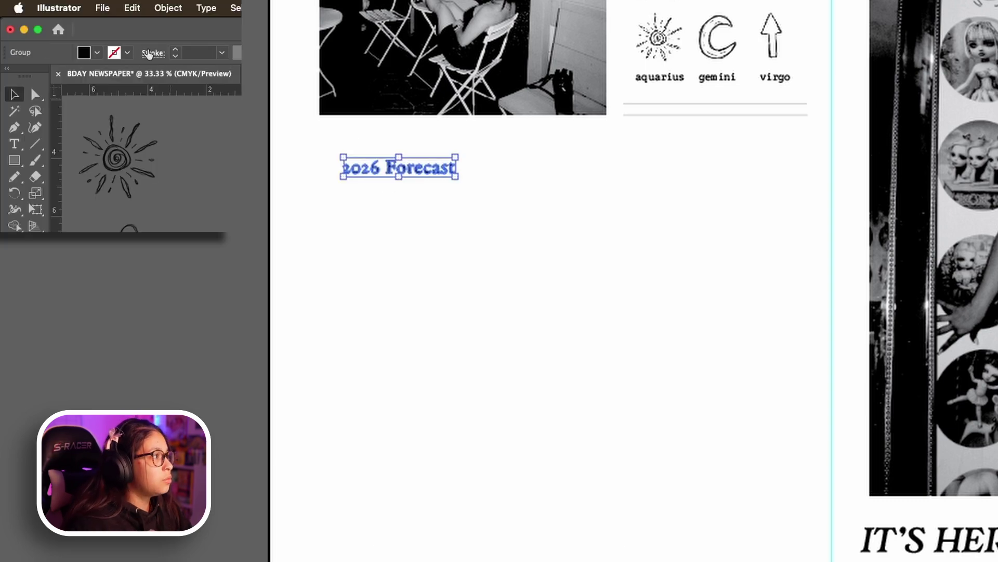
Step: Give the "2026 Forecast" heading a black stroke and place it directly under the photo, flush with its left edge
{"action": "left_click", "coordinate": [125, 54]}
{"action": "left_click", "coordinate": [7, 119]}
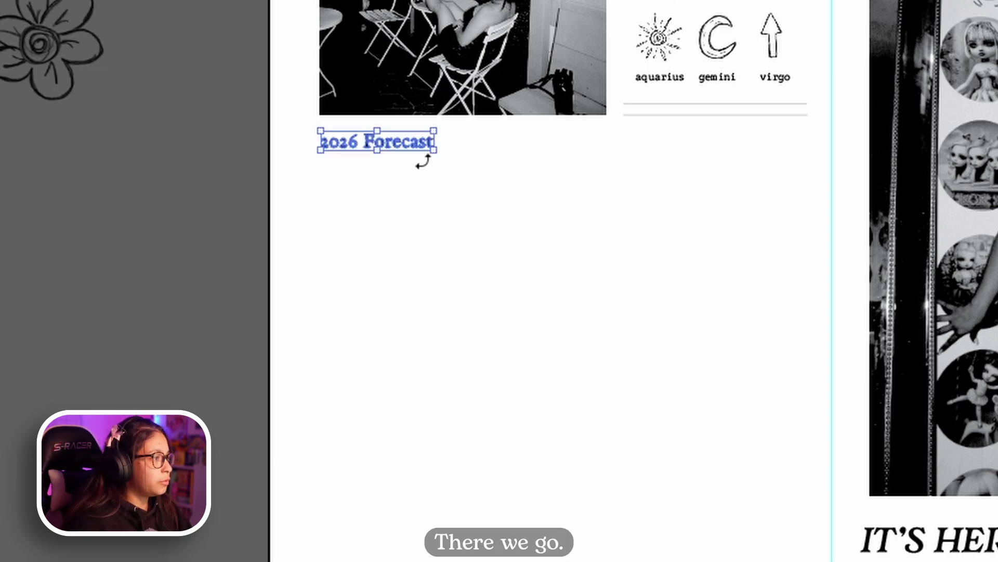
{"action": "left_click", "coordinate": [392, 162]}
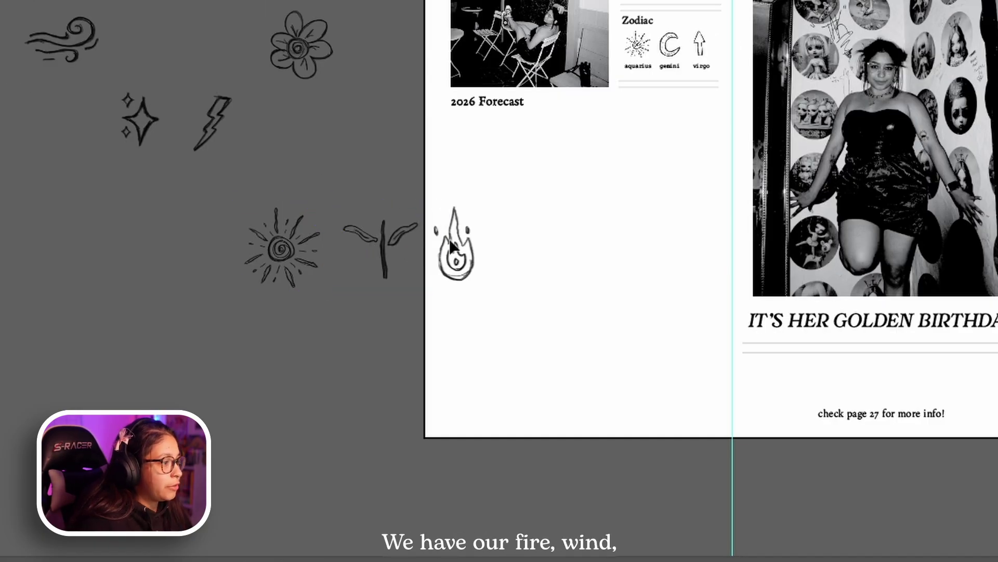
Step: Arrange the flame, wind, sparkle, lightning bolt and flower doodles in a row after the sun and sprout
{"action": "left_click", "coordinate": [453, 245]}
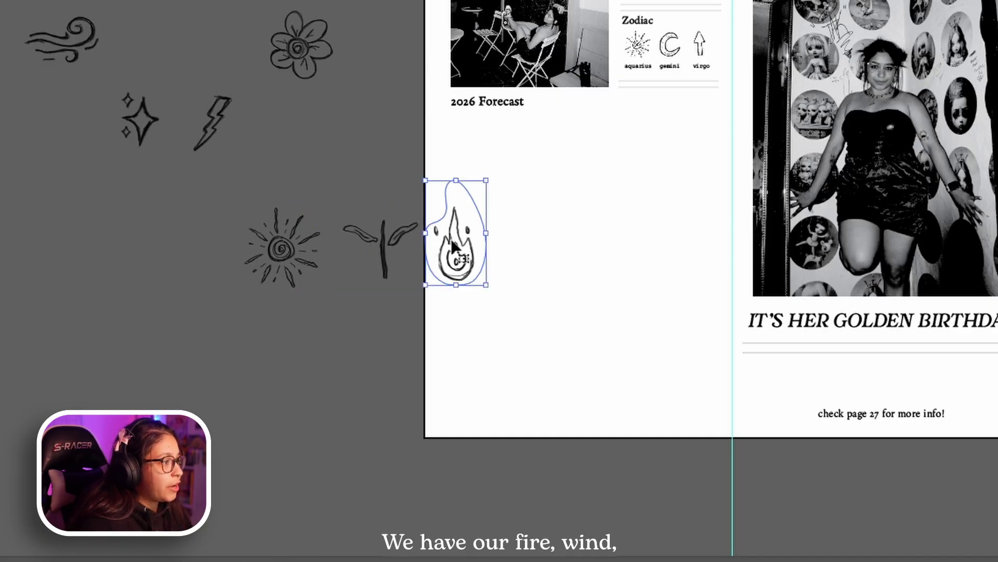
{"action": "left_click_drag", "start_coordinate": [89, 34], "coordinate": [544, 251]}
{"action": "left_click_drag", "start_coordinate": [155, 145], "coordinate": [607, 252]}
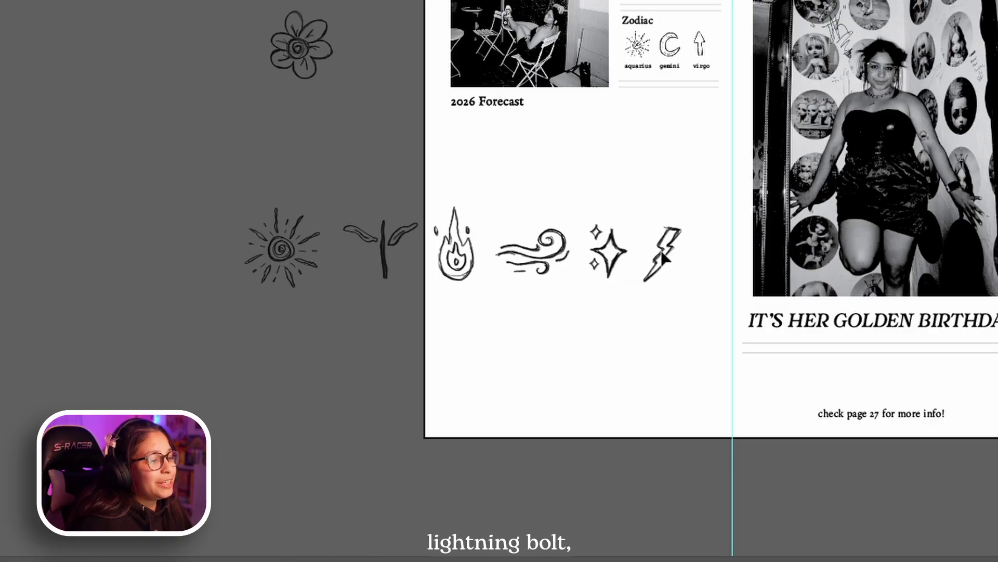
{"action": "left_click", "coordinate": [663, 255]}
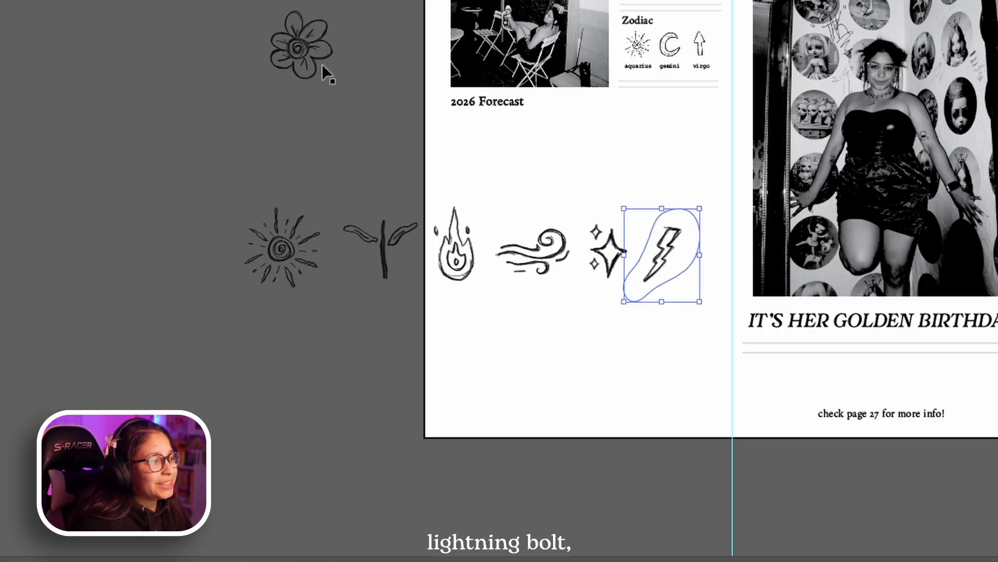
{"action": "left_click_drag", "start_coordinate": [323, 68], "coordinate": [739, 273]}
{"action": "left_click_drag", "start_coordinate": [156, 239], "coordinate": [758, 284]}
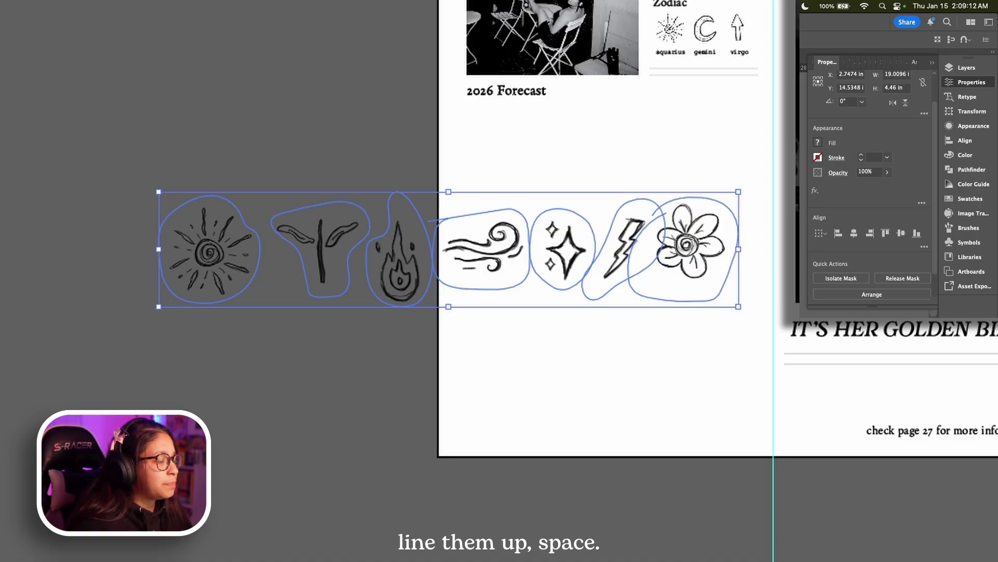
Step: Align the seven doodles vertically, move them below the "2026 Forecast" heading and scale the row down to fit the page
{"action": "left_click", "coordinate": [902, 234]}
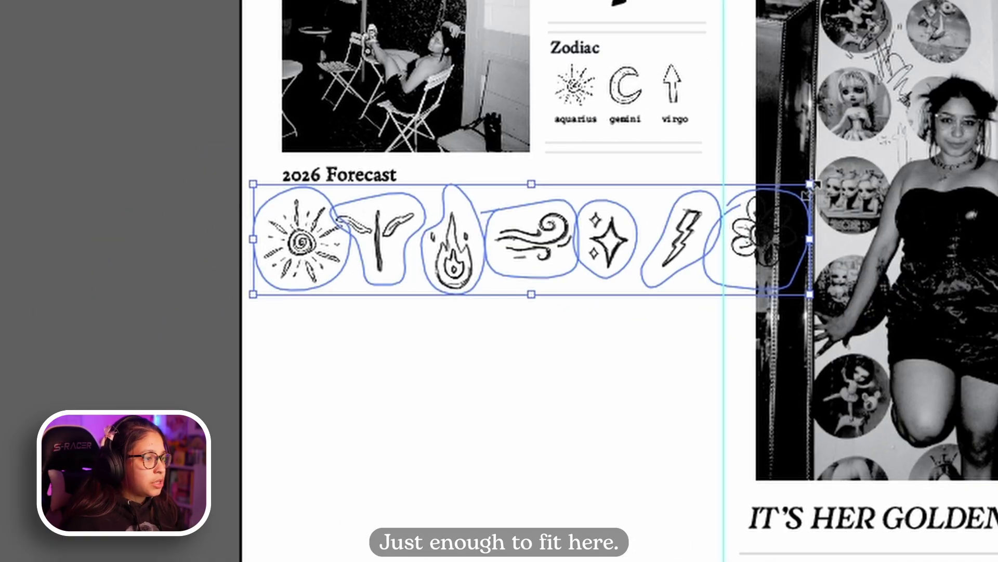
{"action": "left_click_drag", "start_coordinate": [814, 185], "coordinate": [662, 212]}
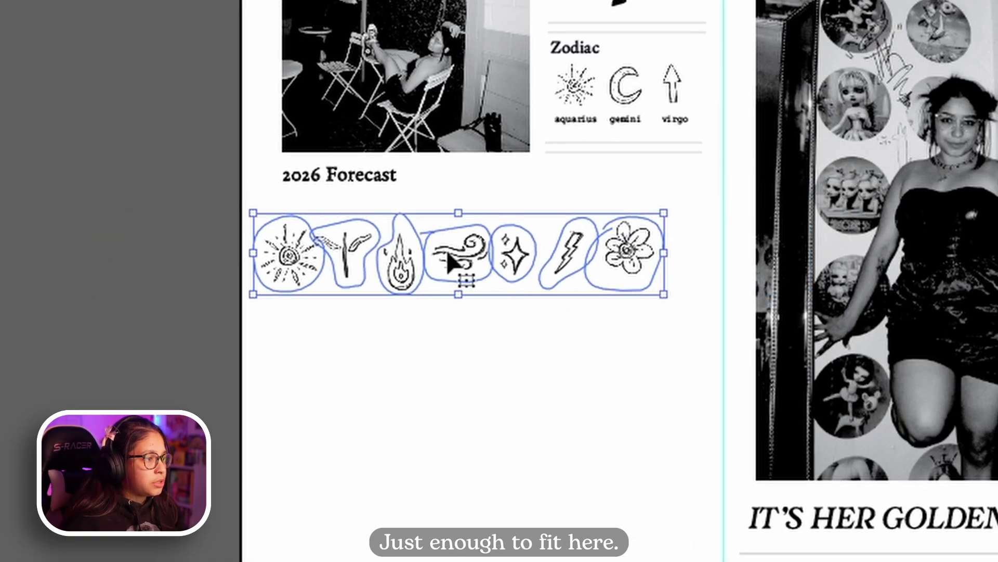
{"action": "key", "text": "Escape"}
Step: Spread the seven forecast doodles farther apart with equal distributed spacing between them
{"action": "left_click", "coordinate": [310, 236]}
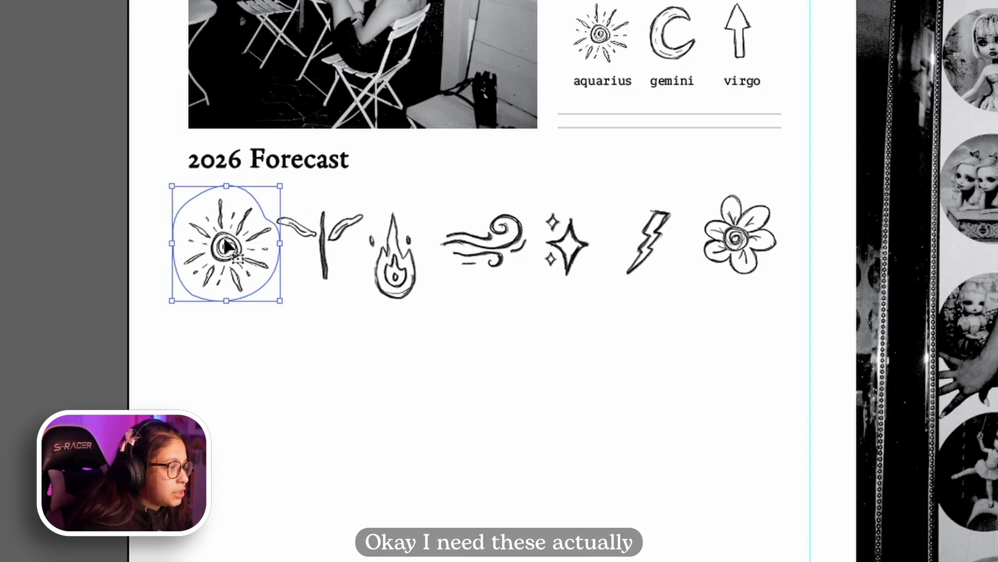
{"action": "key", "text": "shift+Left"}
{"action": "key", "text": "shift+Left"}
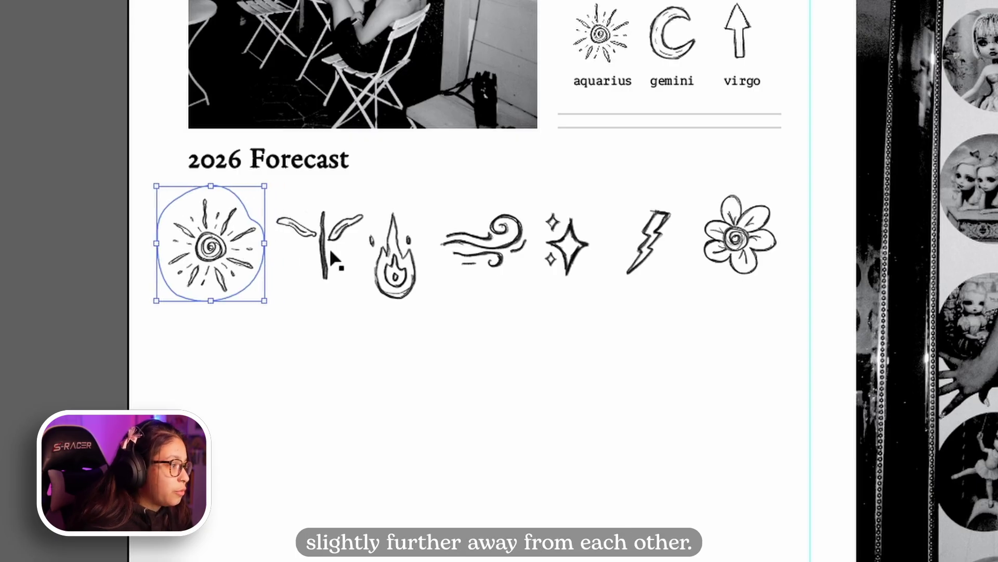
{"action": "left_click", "coordinate": [456, 382]}
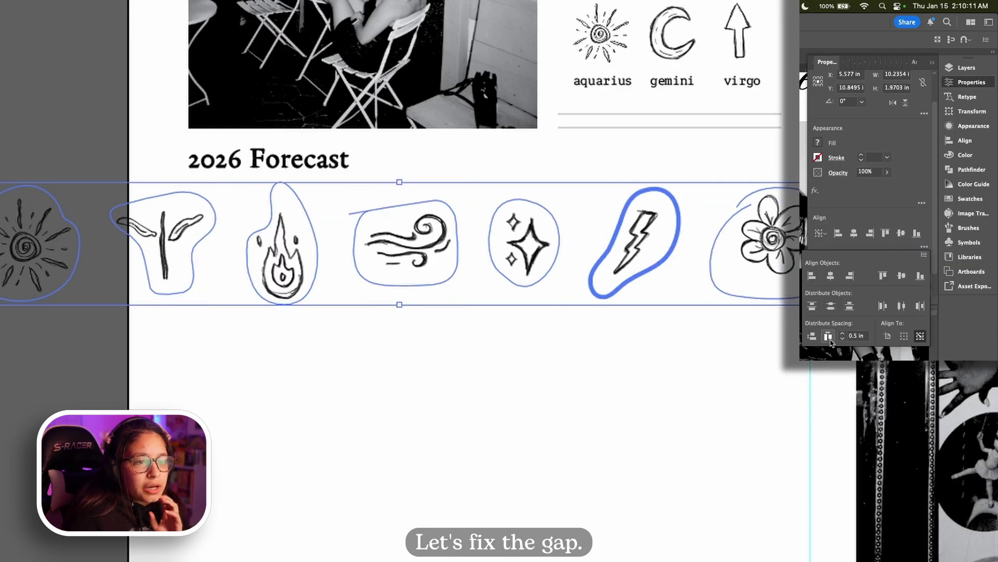
{"action": "mouse_move", "coordinate": [754, 357]}
{"action": "left_mouse_down"}
{"action": "mouse_move", "coordinate": [272, 247]}
{"action": "mouse_move", "coordinate": [151, 240]}
{"action": "left_mouse_up"}
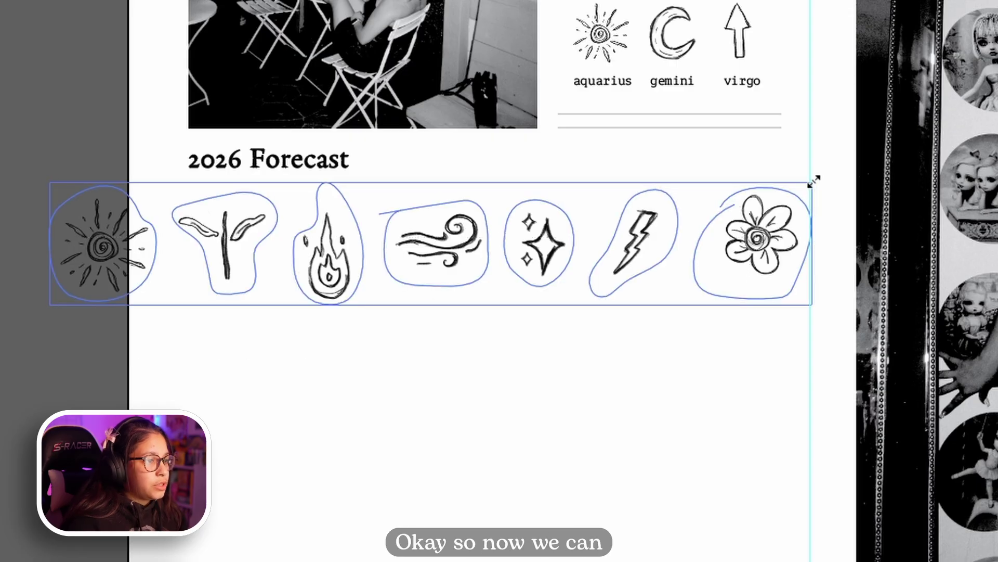
Step: Scale down the spaced doodle row and position it under "2026 Forecast", within the page's left and right content edges
{"action": "left_click_drag", "start_coordinate": [813, 182], "coordinate": [735, 216]}
{"action": "left_click_drag", "start_coordinate": [595, 283], "coordinate": [718, 234]}
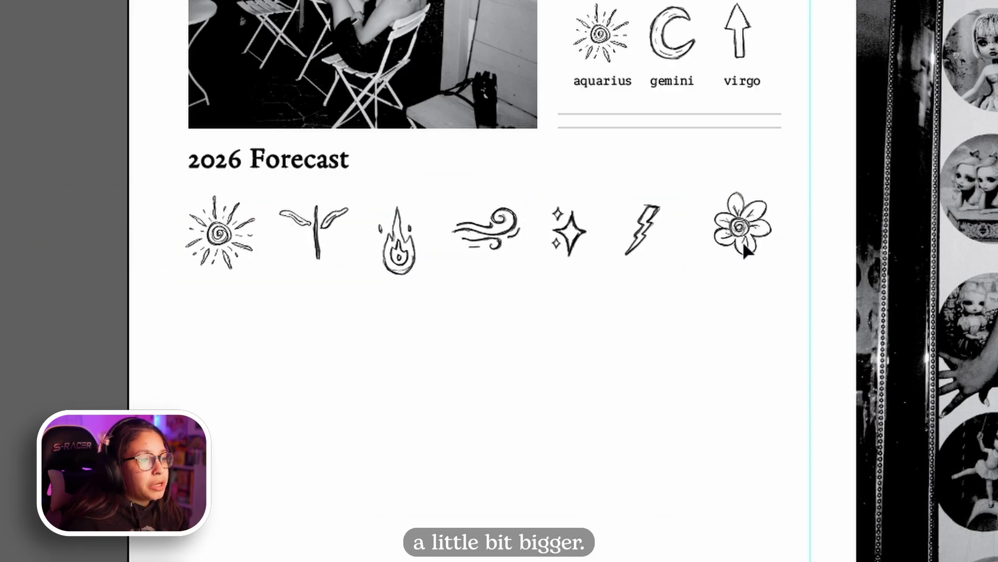
{"action": "left_click_drag", "start_coordinate": [743, 247], "coordinate": [744, 245]}
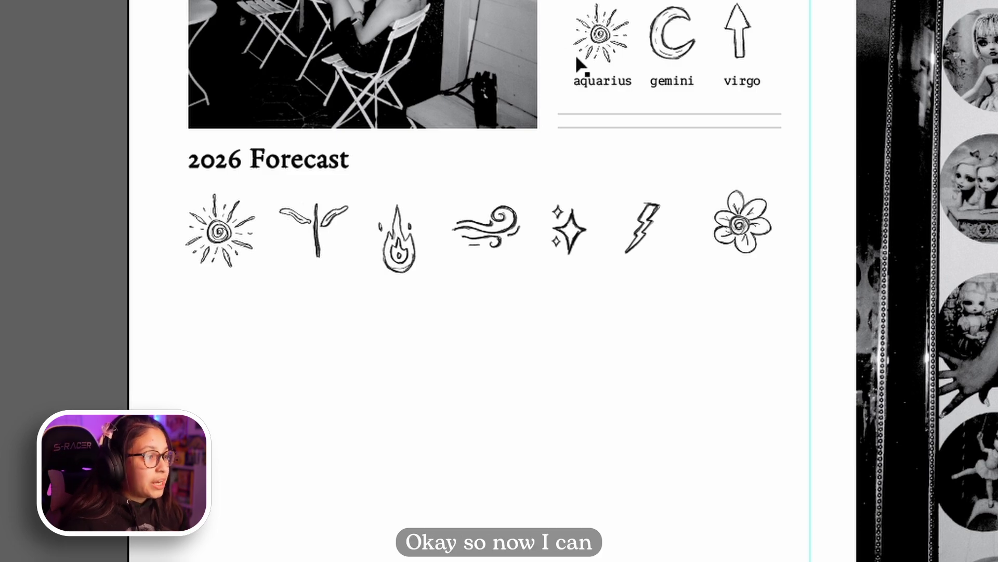
Step: Duplicate the "aquarius" label under all seven forecast doodles and change the first three copies to "intentional", "healthy" and "confident"
{"action": "mouse_move", "coordinate": [611, 89]}
{"action": "left_mouse_down"}
{"action": "mouse_move", "coordinate": [346, 307]}
{"action": "mouse_move", "coordinate": [241, 303]}
{"action": "left_mouse_up"}
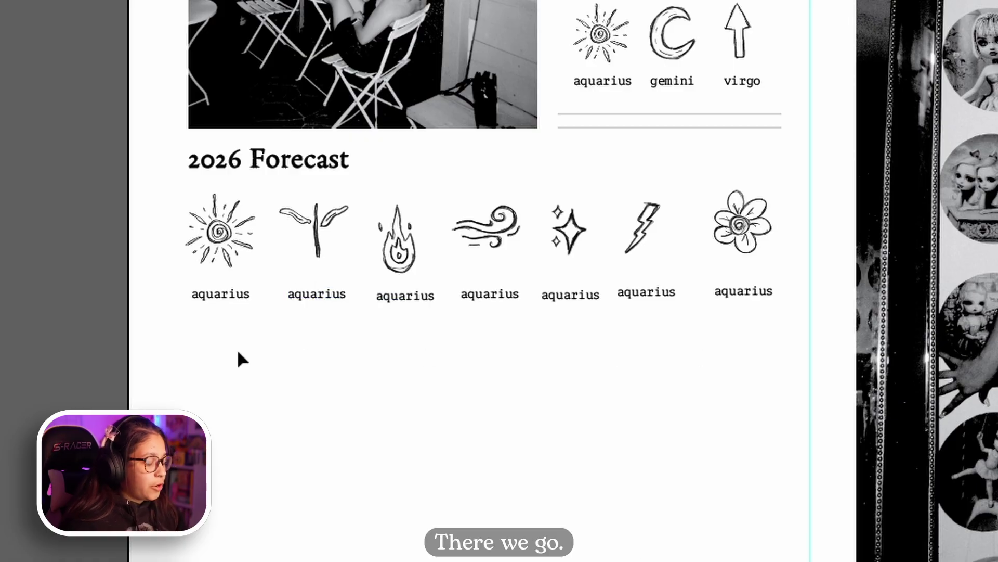
{"action": "double_click", "coordinate": [239, 296]}
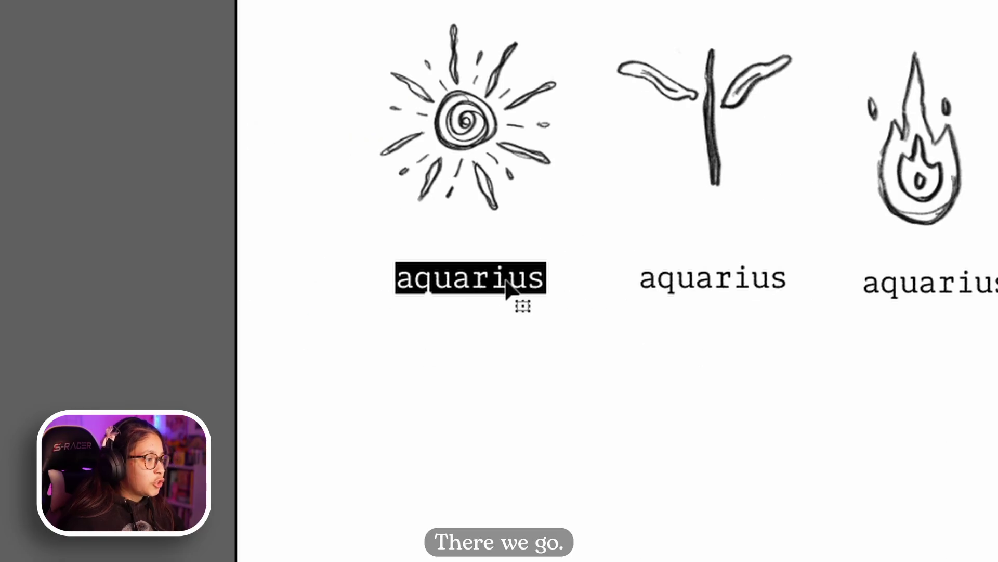
{"action": "type", "text": "intentiona"}
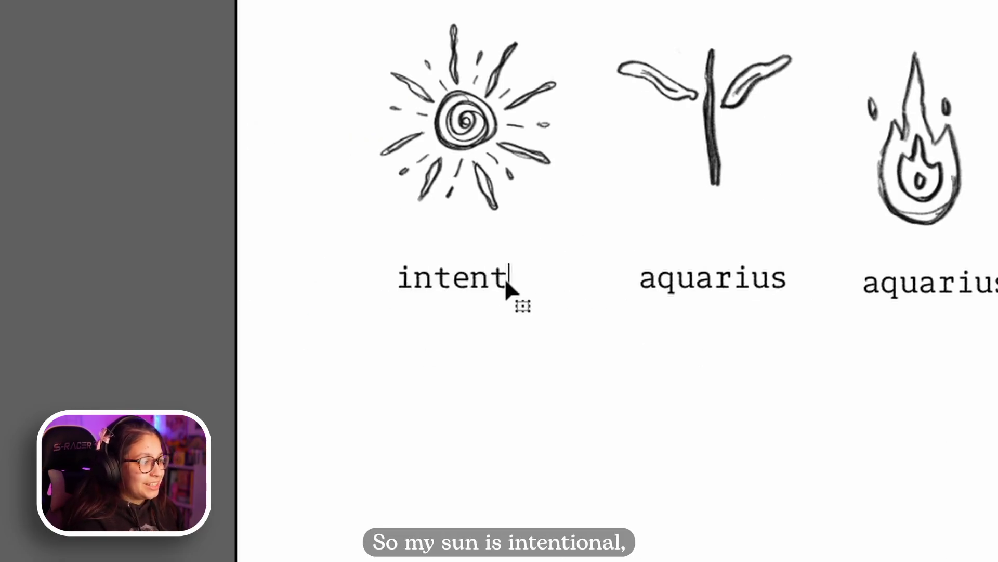
{"action": "type", "text": "l"}
{"action": "double_click", "coordinate": [736, 276]}
{"action": "type", "text": "healthy"}
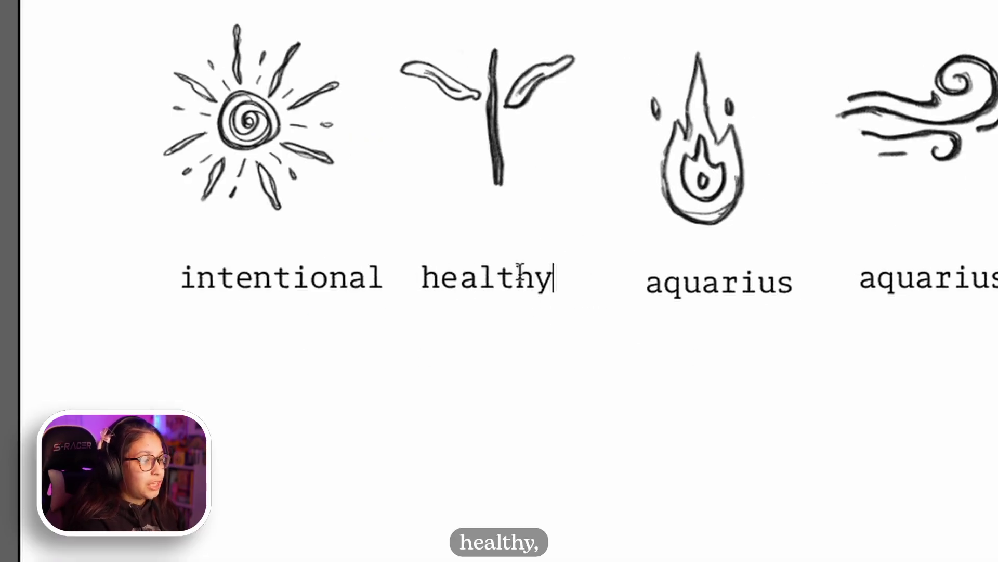
{"action": "double_click", "coordinate": [965, 283]}
{"action": "type", "text": "confident"}
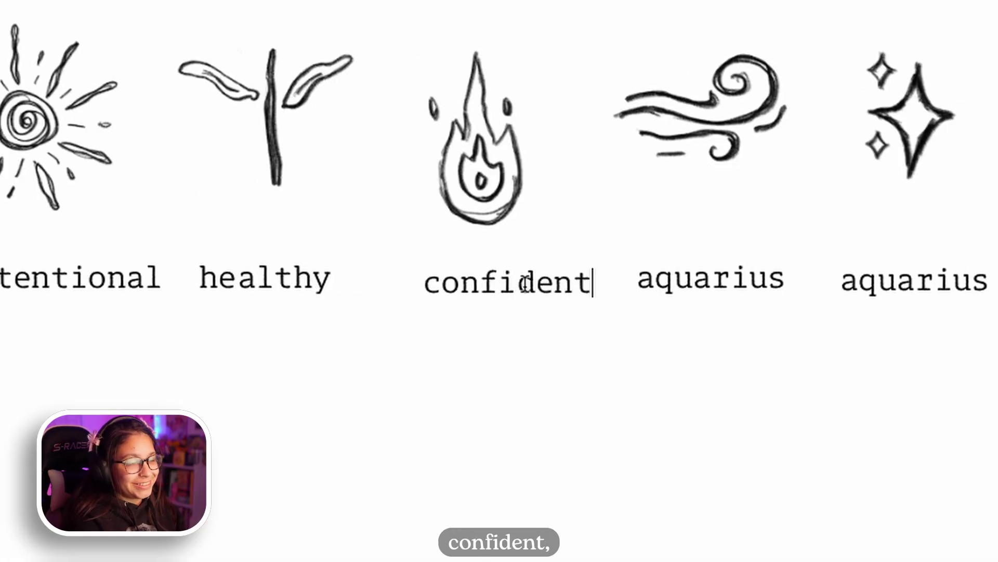
Step: Change the labels under the wind and sparkle doodles to "adventurous" and "creative"
{"action": "double_click", "coordinate": [702, 278]}
{"action": "type", "text": "adventu"}
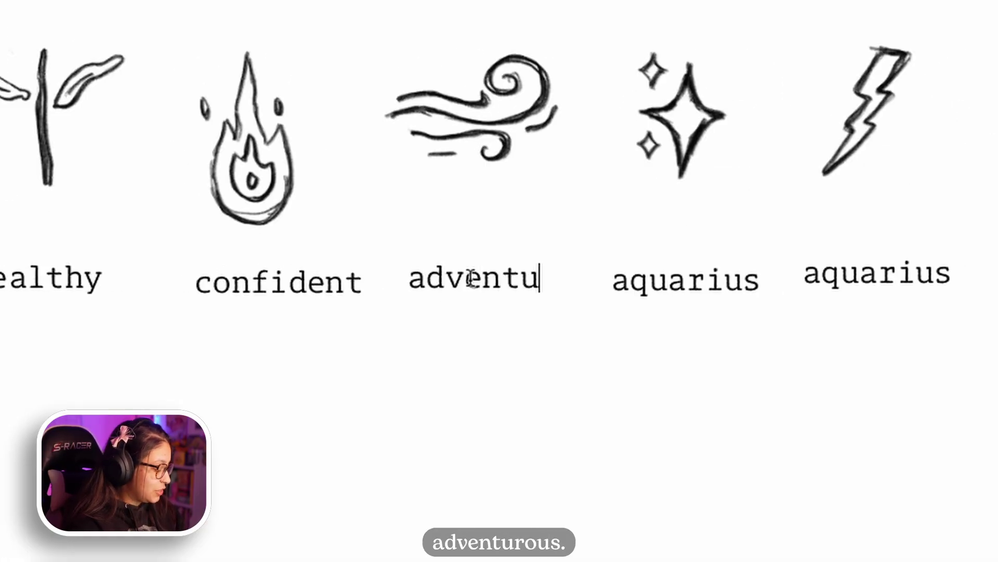
{"action": "type", "text": "rouscrea"}
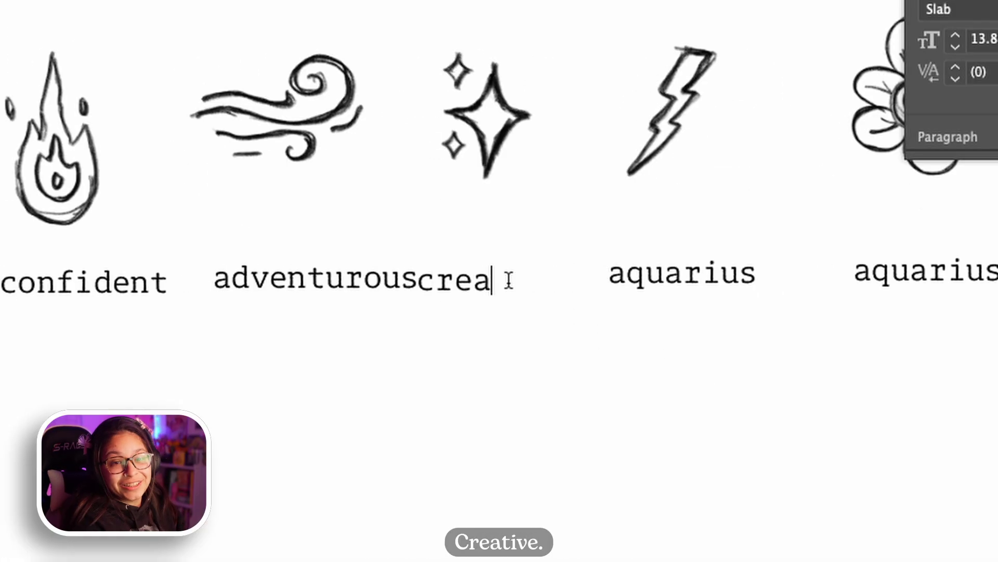
{"action": "type", "text": "tive"}
Step: Label the lightning bolt "main character energy" on two lines and the flower "smell good"
{"action": "double_click", "coordinate": [683, 271]}
{"action": "type", "text": "ma"}
{"action": "type", "text": "in character"}
{"action": "key", "text": "Return"}
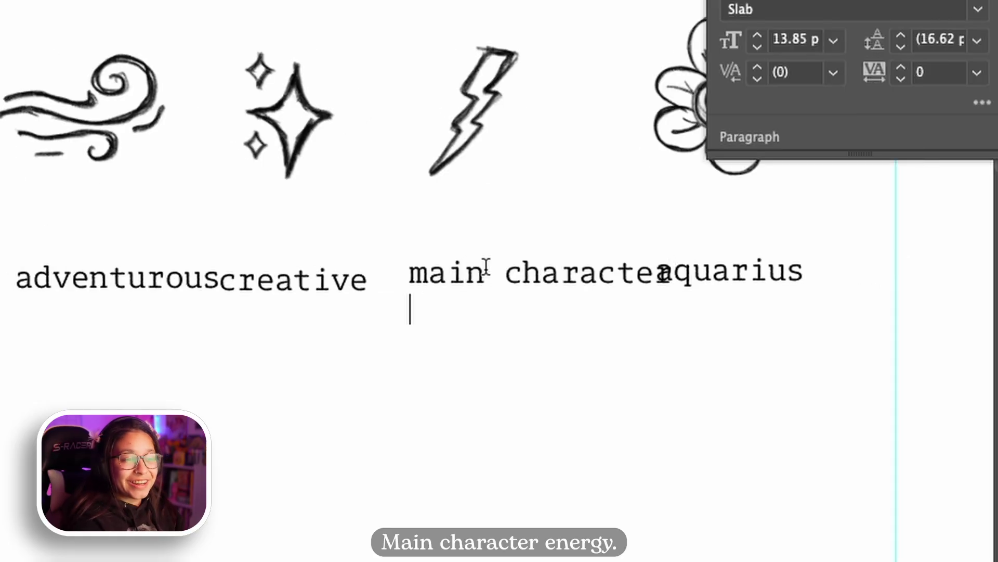
{"action": "type", "text": "energy"}
{"action": "double_click", "coordinate": [782, 273]}
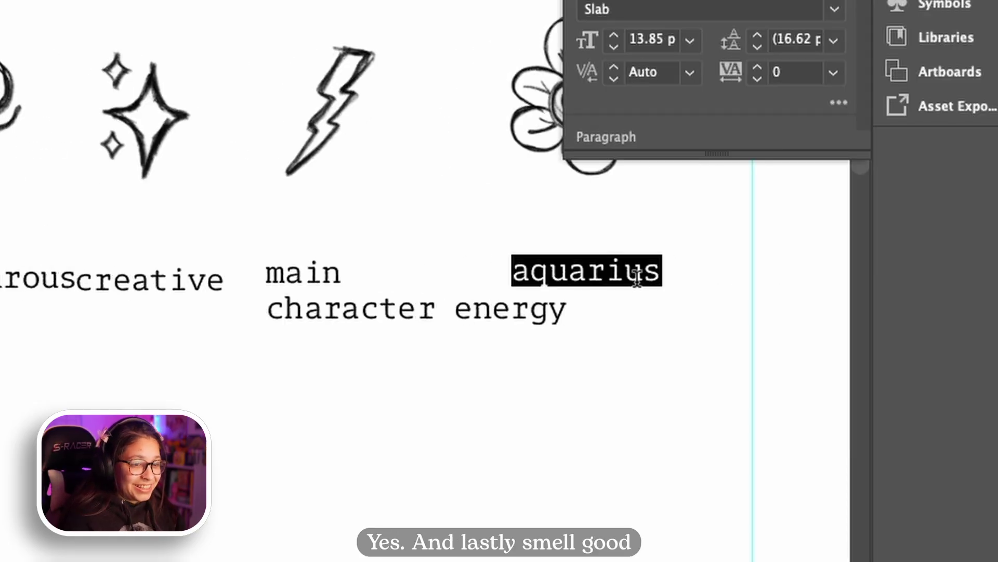
{"action": "type", "text": "smell good"}
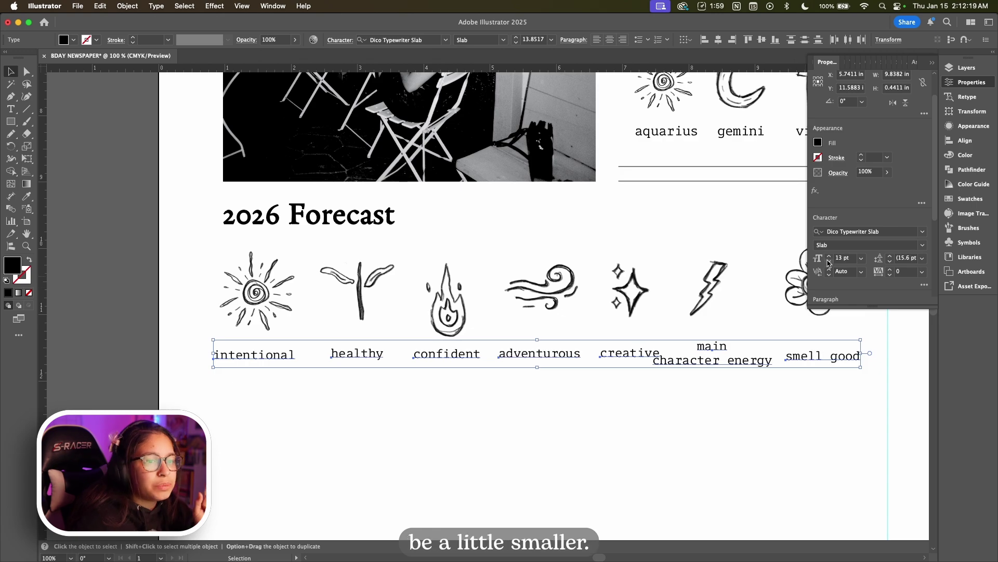
Step: Set the seven forecast labels to 12 pt and shift them into place under their doodles
{"action": "left_click_drag", "start_coordinate": [270, 363], "coordinate": [279, 360]}
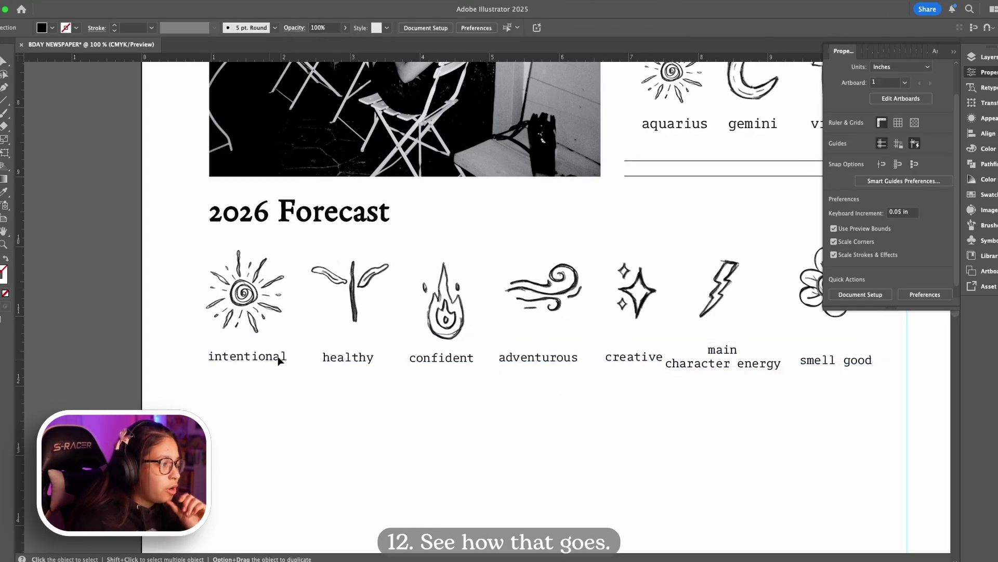
{"action": "left_click", "coordinate": [279, 359]}
{"action": "left_click_drag", "start_coordinate": [348, 360], "coordinate": [348, 359]}
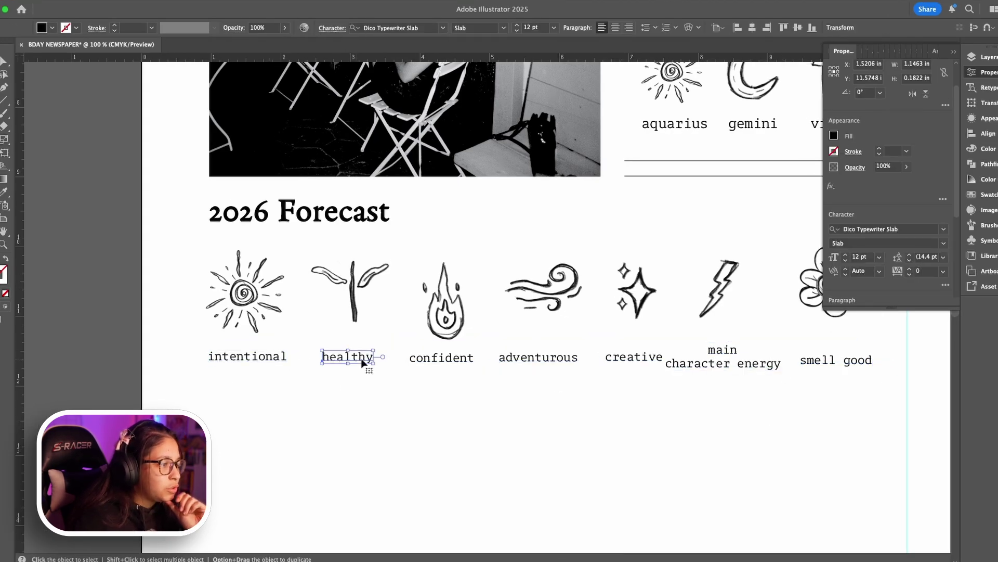
{"action": "left_click", "coordinate": [441, 359]}
{"action": "left_click_drag", "start_coordinate": [538, 363], "coordinate": [542, 365]}
{"action": "left_click_drag", "start_coordinate": [634, 357], "coordinate": [624, 362]}
{"action": "left_click_drag", "start_coordinate": [693, 362], "coordinate": [704, 361]}
{"action": "left_click_drag", "start_coordinate": [820, 363], "coordinate": [831, 363]}
{"action": "left_click_drag", "start_coordinate": [831, 363], "coordinate": [157, 345]}
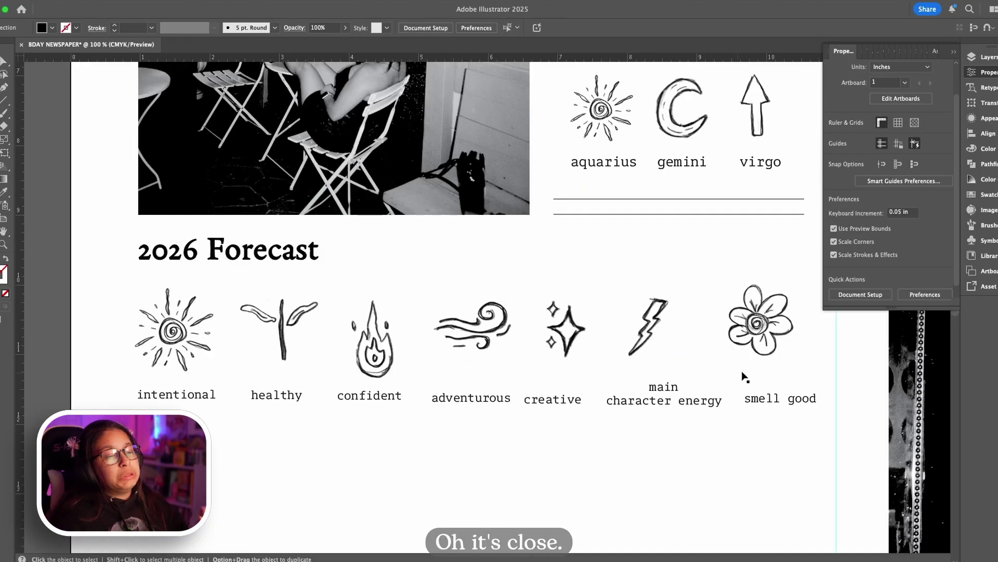
Step: Distribute the seven forecast doodles horizontally with 0.5 in of spacing between them
{"action": "left_click", "coordinate": [801, 330]}
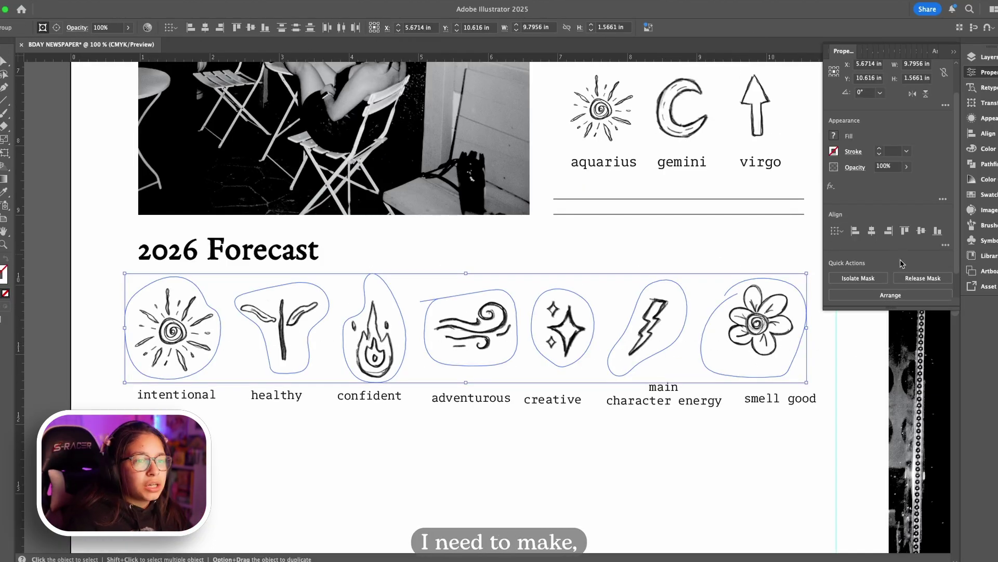
{"action": "scroll", "coordinate": [903, 264], "scroll_direction": "down", "scroll_amount": 1}
{"action": "left_click", "coordinate": [945, 211]}
{"action": "left_click", "coordinate": [941, 305]}
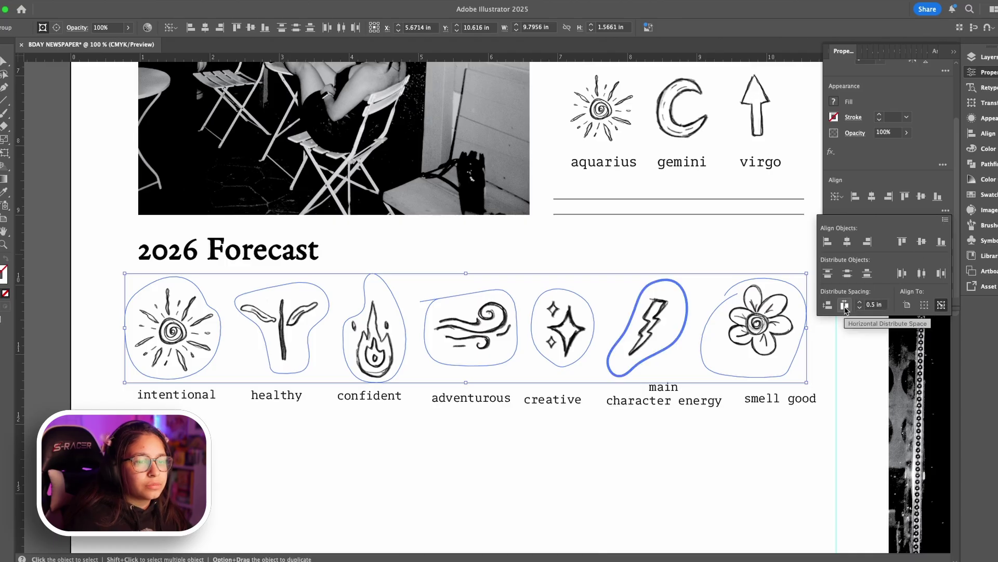
{"action": "left_click", "coordinate": [845, 308]}
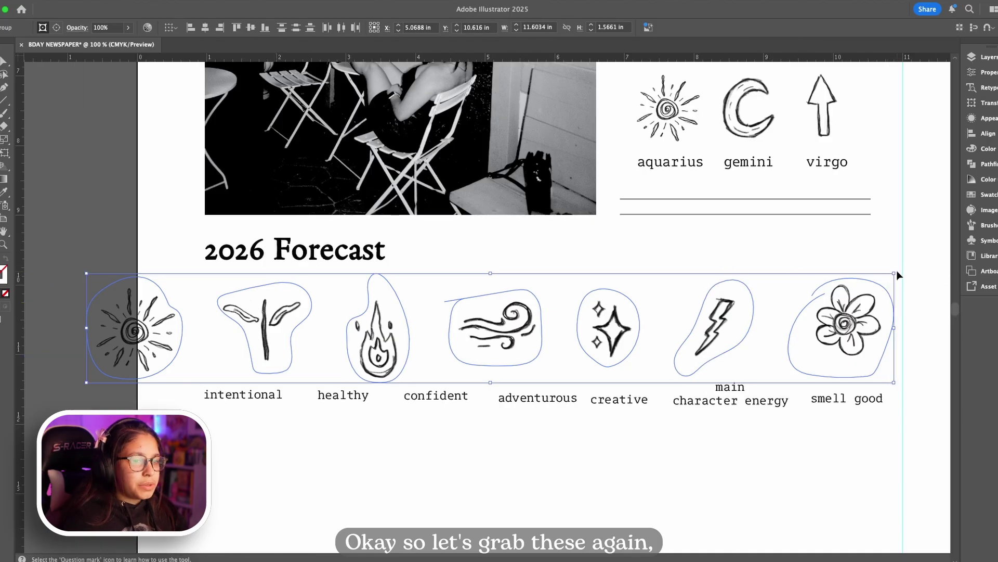
Step: Scale down the doodle row and move it under "2026 Forecast" so it fits within the page's content width
{"action": "left_click_drag", "start_coordinate": [898, 274], "coordinate": [857, 294]}
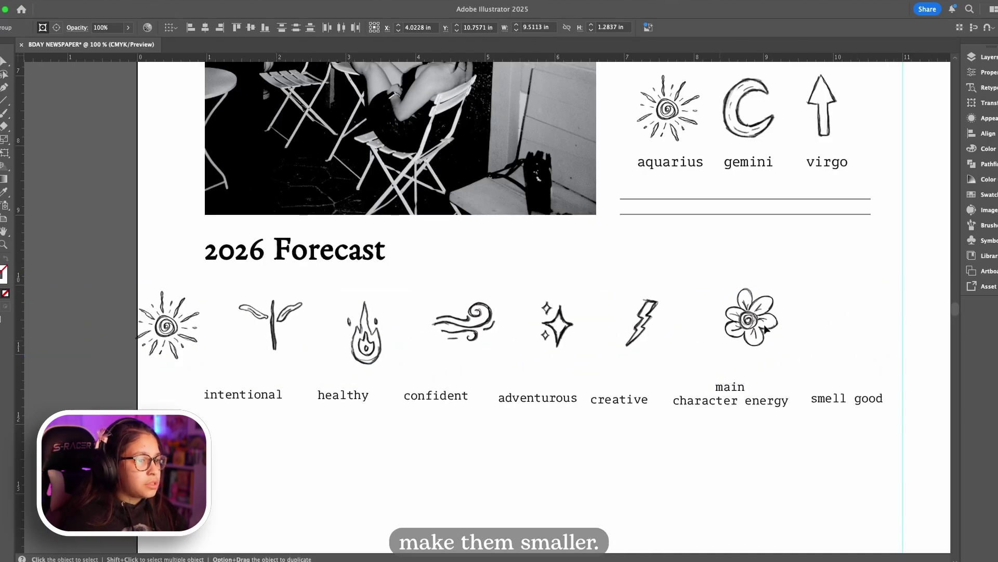
{"action": "left_click", "coordinate": [827, 320]}
{"action": "left_click_drag", "start_coordinate": [863, 364], "coordinate": [883, 367]}
{"action": "left_click", "coordinate": [445, 527]}
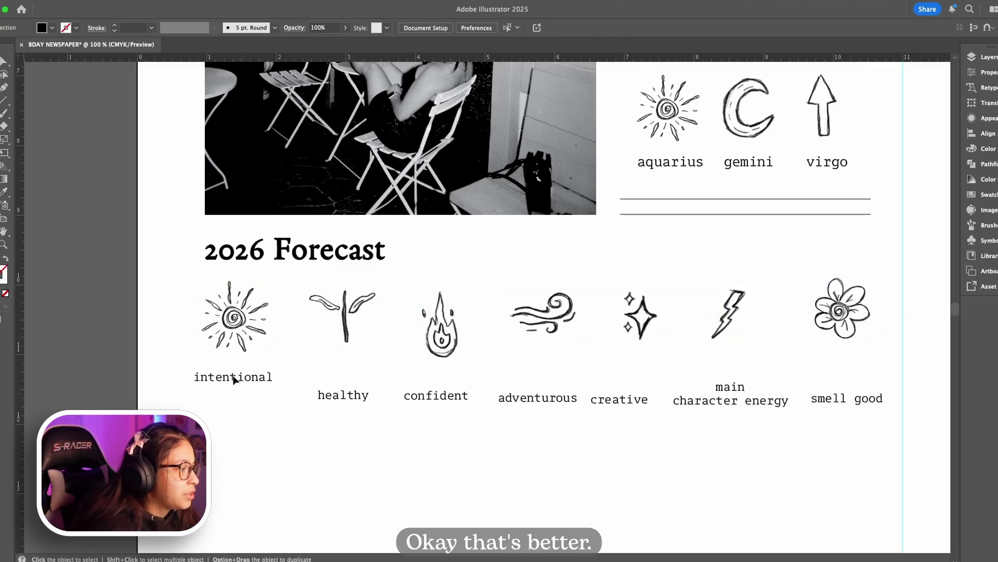
Step: Move the labels up beneath their matching doodles, with "main character energy" split over three lines
{"action": "left_click_drag", "start_coordinate": [234, 380], "coordinate": [237, 387]}
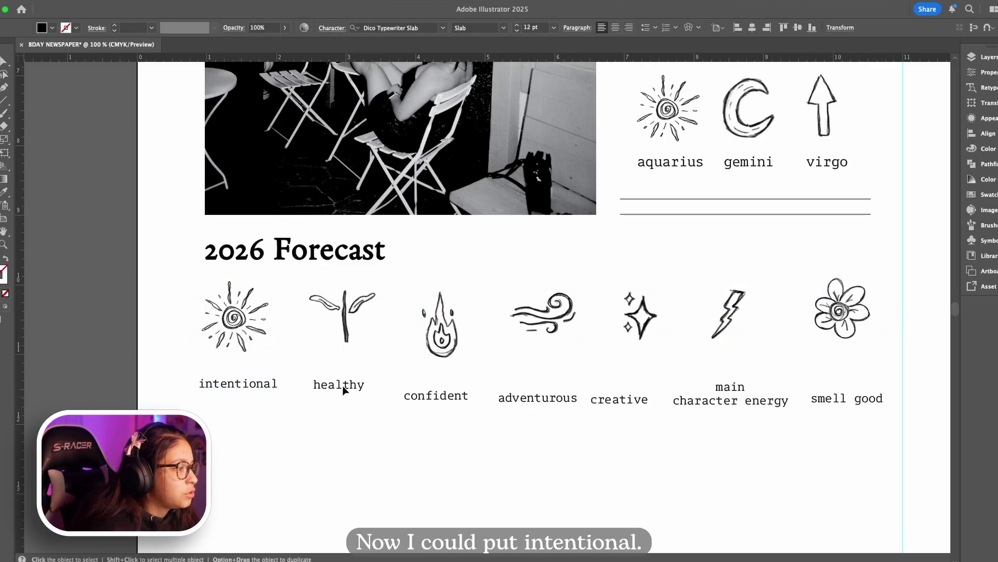
{"action": "left_click_drag", "start_coordinate": [436, 395], "coordinate": [439, 385]}
{"action": "left_click_drag", "start_coordinate": [538, 398], "coordinate": [532, 386]}
{"action": "left_click_drag", "start_coordinate": [619, 399], "coordinate": [638, 384]}
{"action": "left_click_drag", "start_coordinate": [823, 409], "coordinate": [818, 391]}
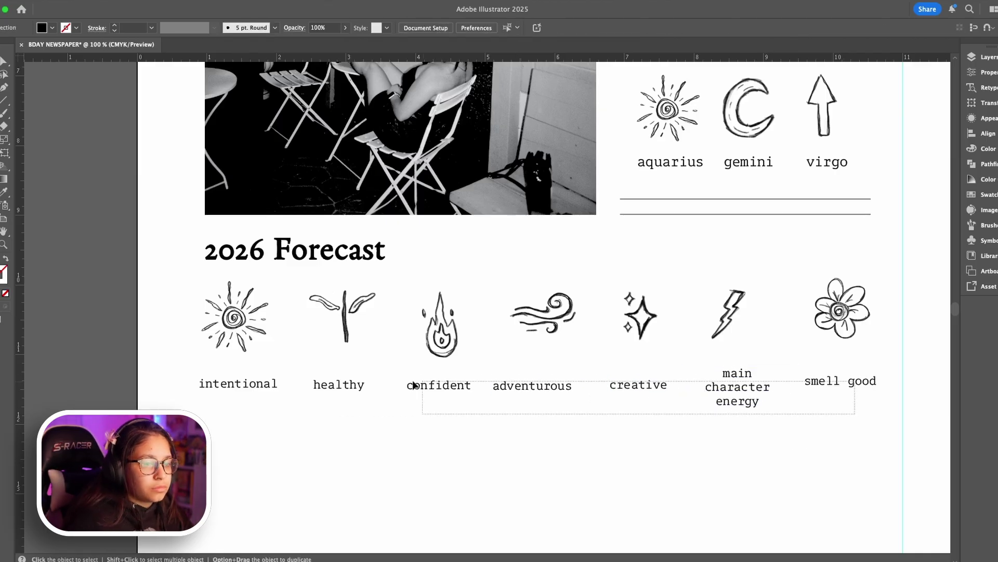
Step: Align the seven labels by their vertical centers and distribute the horizontal spacing between them evenly
{"action": "left_click_drag", "start_coordinate": [413, 385], "coordinate": [247, 395]}
{"action": "left_click", "coordinate": [978, 72]}
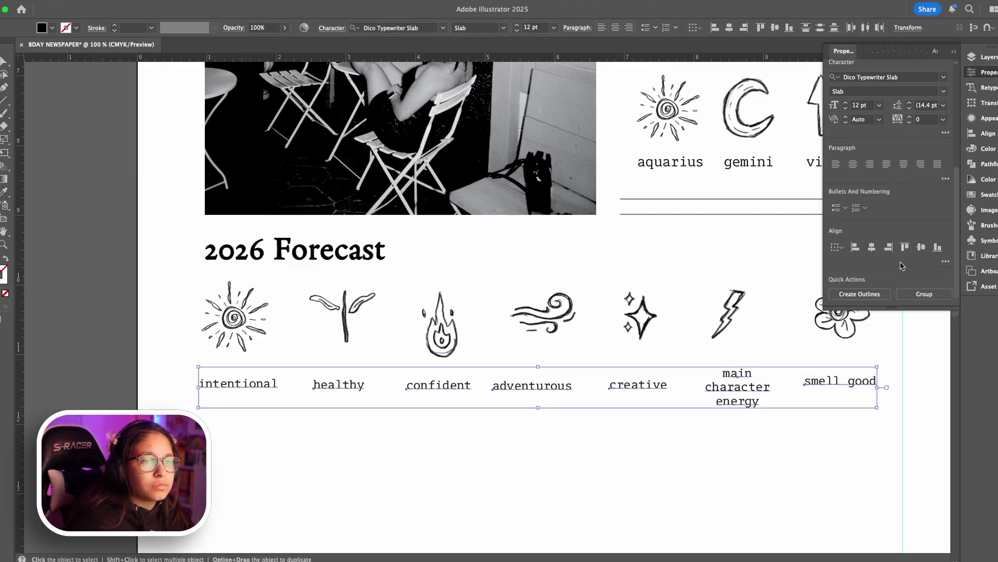
{"action": "left_click", "coordinate": [919, 248]}
{"action": "left_click", "coordinate": [945, 262]}
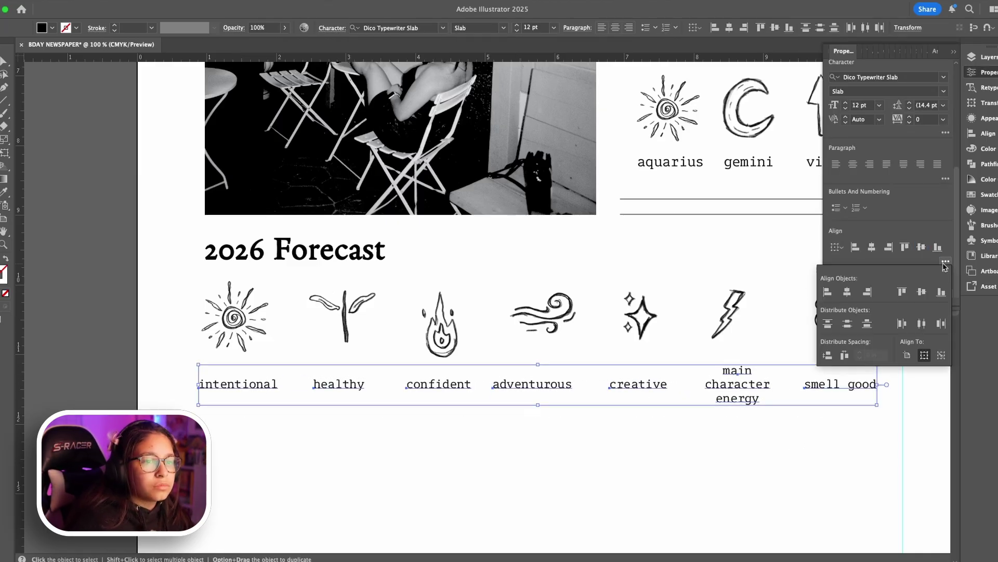
{"action": "left_click", "coordinate": [845, 356]}
{"action": "left_click", "coordinate": [806, 442]}
{"action": "left_click", "coordinate": [849, 364]}
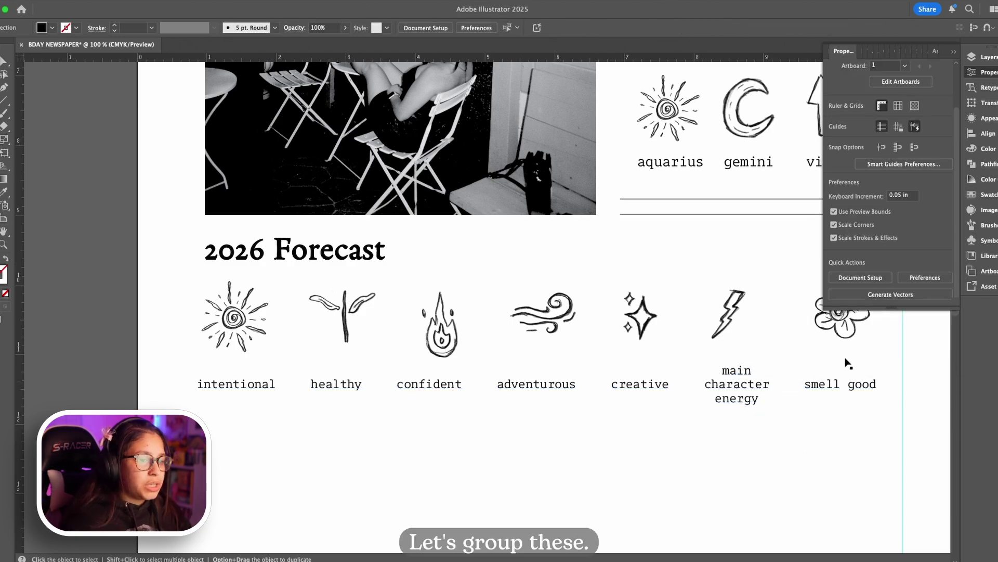
Step: Group the forecast doodles and center their row horizontally with the row of labels
{"action": "left_click_drag", "start_coordinate": [907, 348], "coordinate": [195, 331]}
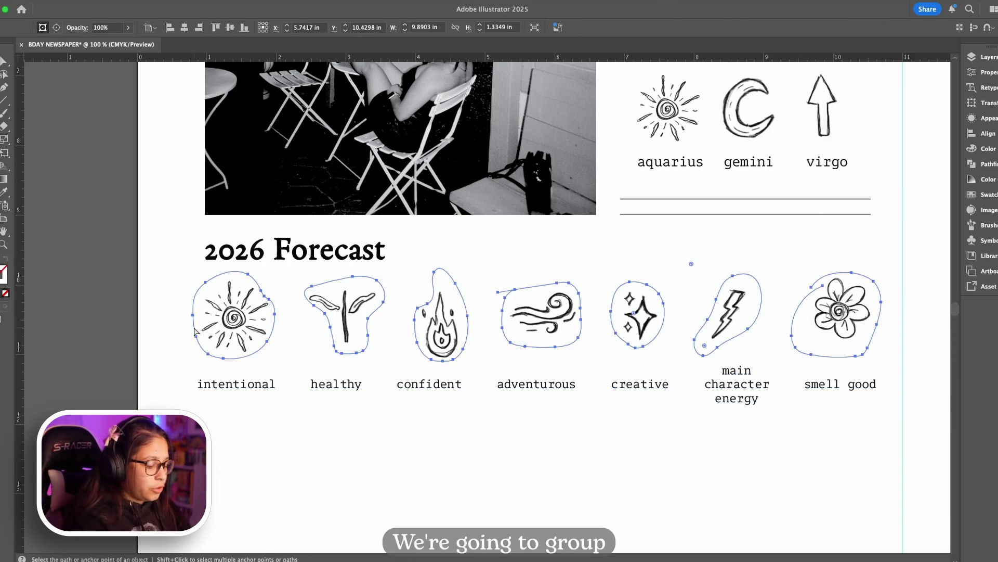
{"action": "scroll", "coordinate": [500, 312], "scroll_direction": "right", "scroll_amount": 3}
{"action": "left_click_drag", "start_coordinate": [842, 416], "coordinate": [104, 364]}
{"action": "left_click", "coordinate": [988, 72]}
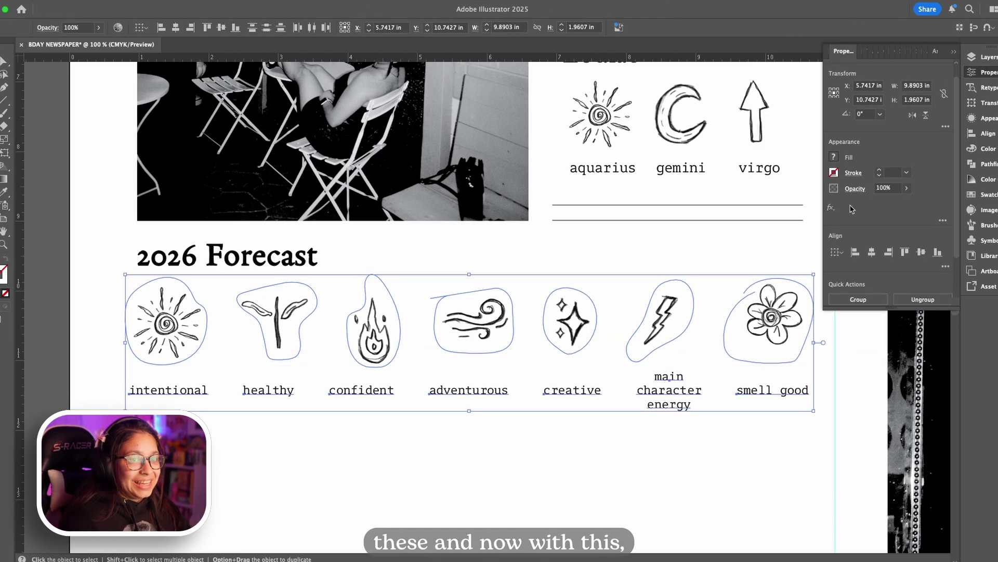
{"action": "left_click", "coordinate": [873, 253]}
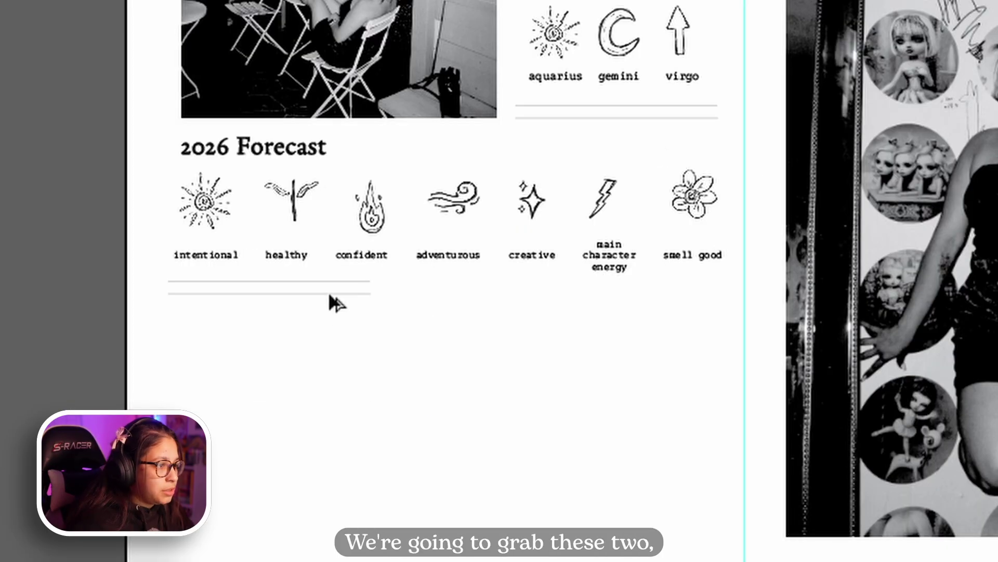
Step: Duplicate the zodiac section's double line below the forecast, stretched to the content width, and draw a rectangular frame beneath it
{"action": "left_click_drag", "start_coordinate": [329, 292], "coordinate": [333, 288]}
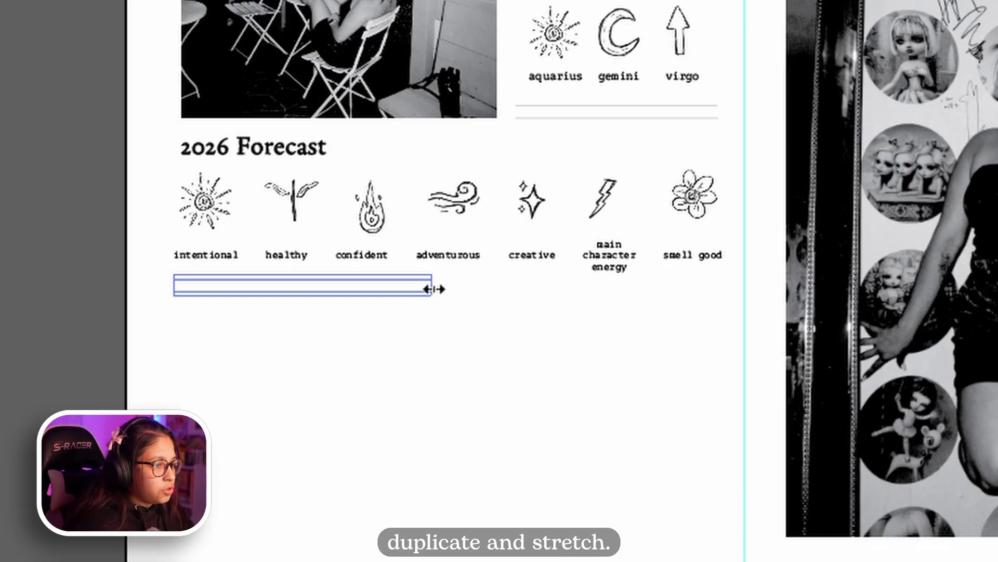
{"action": "left_click_drag", "start_coordinate": [434, 289], "coordinate": [725, 306]}
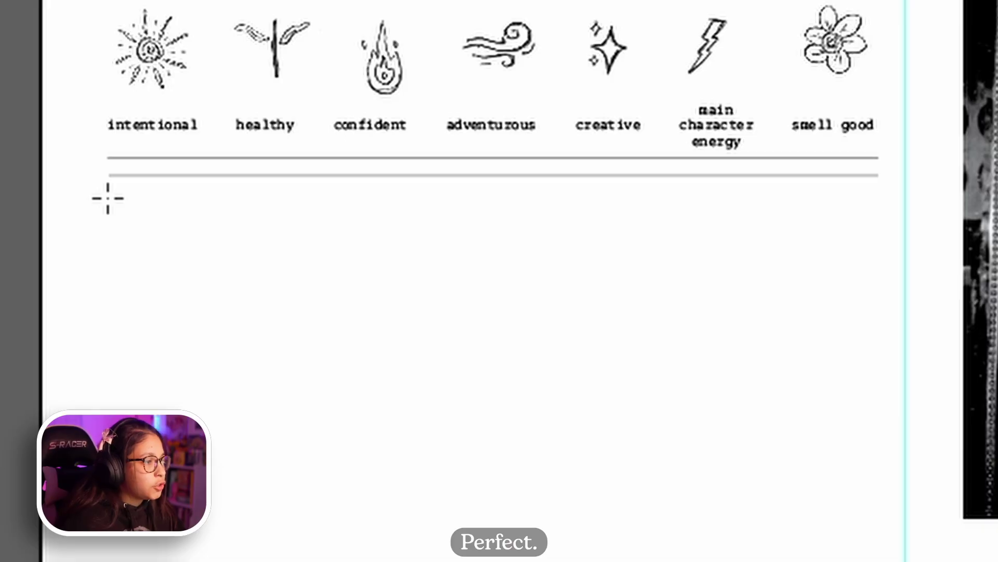
{"action": "left_click_drag", "start_coordinate": [110, 197], "coordinate": [880, 272]}
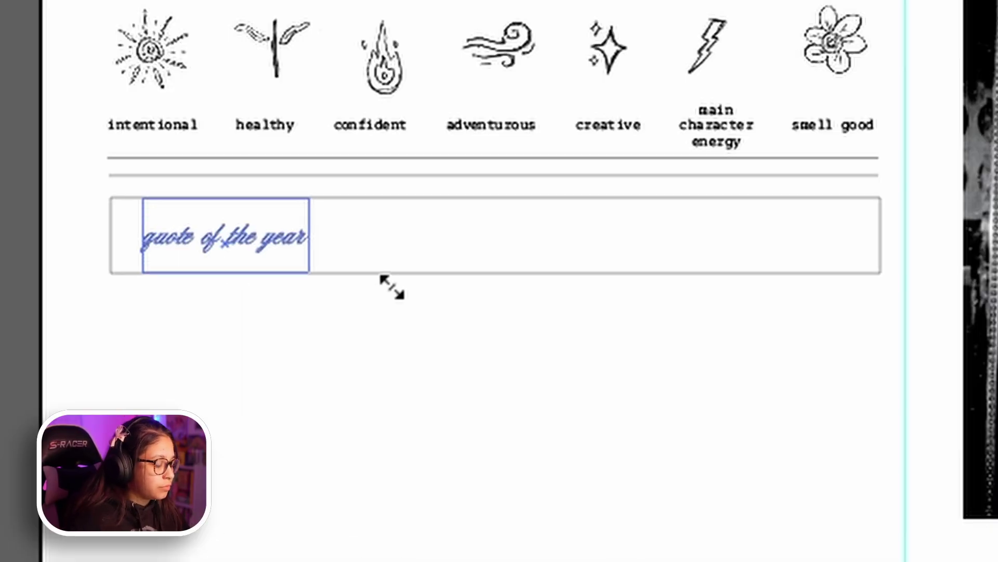
Step: Set the heading "QUOTE OF THE YEAR" in an italic serif font and scale it to fit centered near the frame's upper edge
{"action": "left_click_drag", "start_coordinate": [390, 285], "coordinate": [457, 317]}
{"action": "left_click_drag", "start_coordinate": [324, 265], "coordinate": [556, 248]}
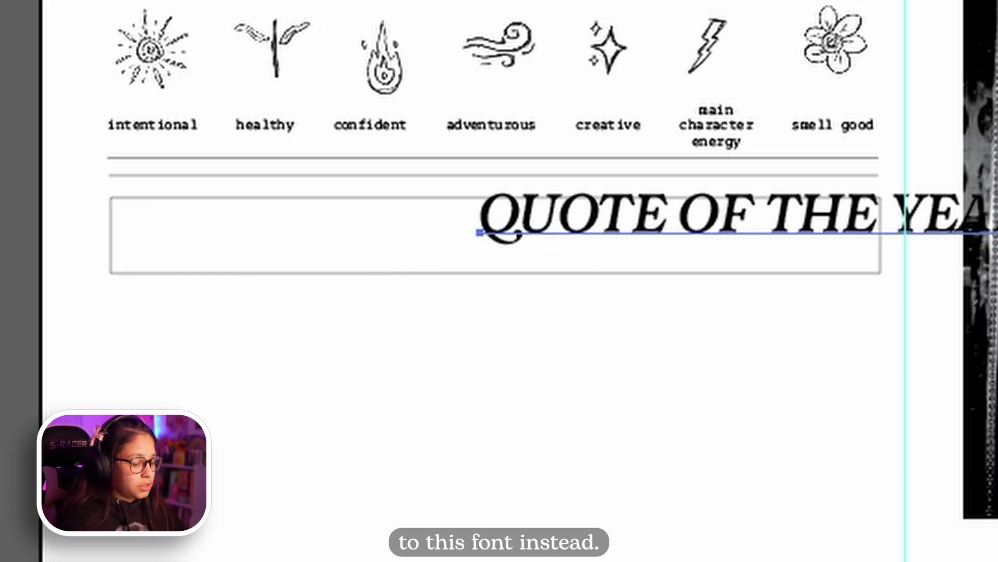
{"action": "key", "text": "v"}
{"action": "left_click_drag", "start_coordinate": [815, 302], "coordinate": [633, 264]}
{"action": "left_click", "coordinate": [609, 240]}
{"action": "left_click", "coordinate": [630, 285]}
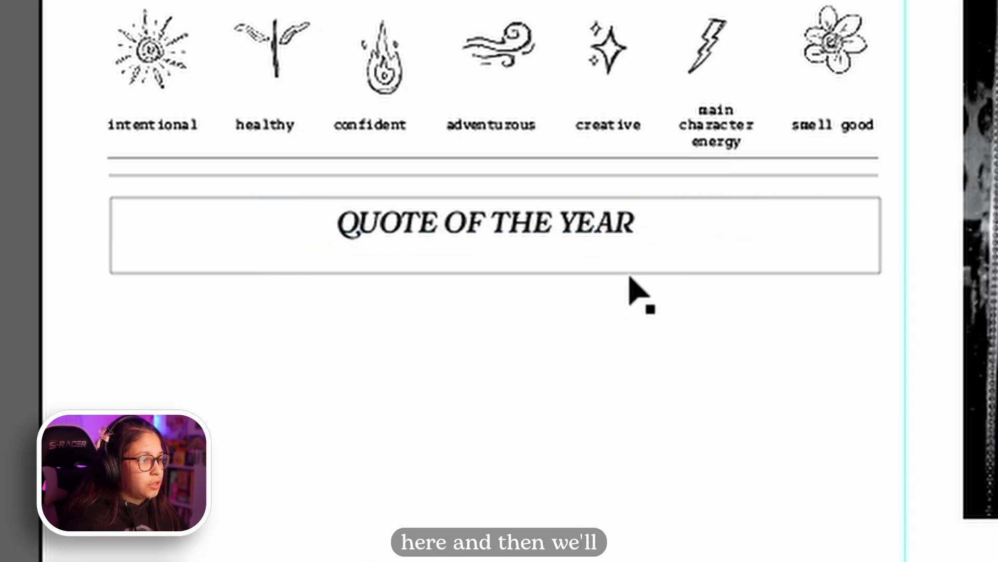
Step: Make the frame taller and add the quote "1% better, everyday" centered below the heading
{"action": "left_click", "coordinate": [497, 273]}
{"action": "left_click_drag", "start_coordinate": [497, 272], "coordinate": [495, 314]}
{"action": "left_click", "coordinate": [515, 380]}
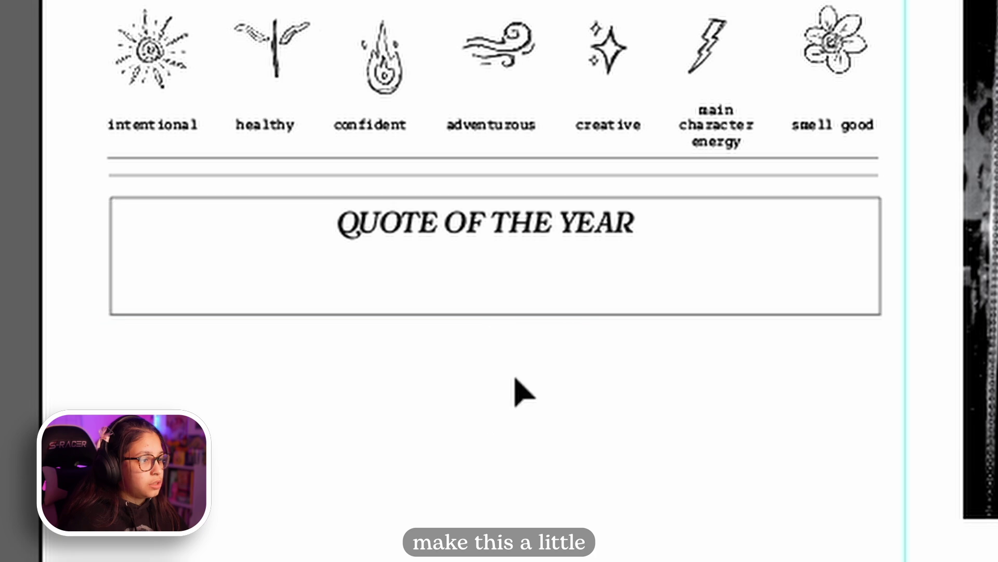
{"action": "left_click", "coordinate": [499, 271]}
{"action": "type", "text": "I"}
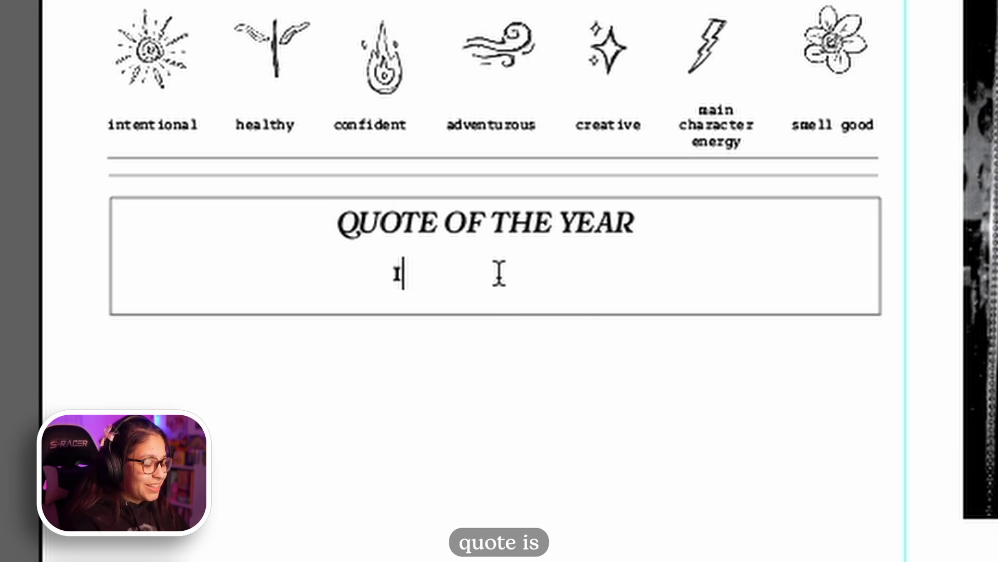
{"action": "type", "text": "% betr"}
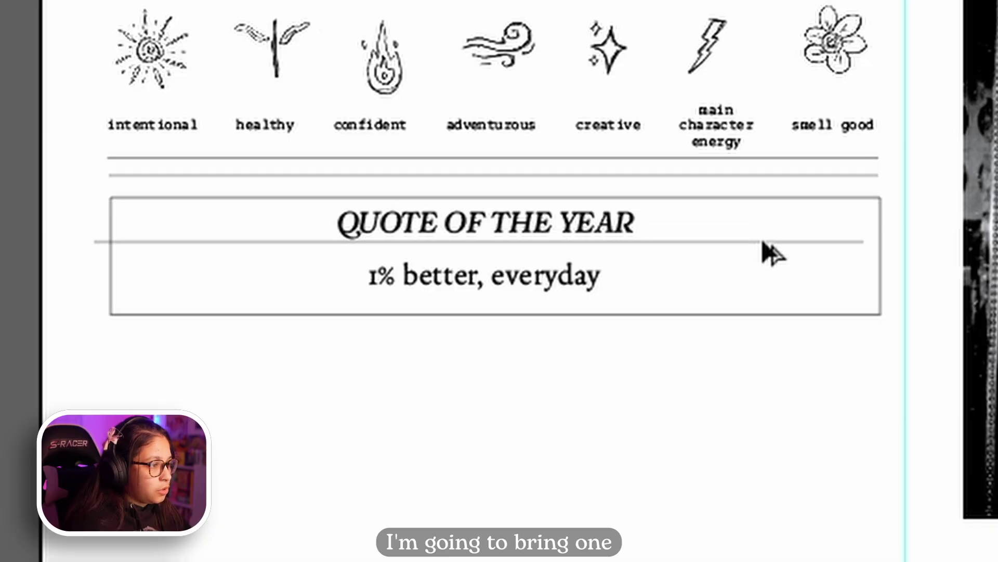
Step: Center a shortened line between the heading and the quote, and duplicate the double line below the frame
{"action": "left_click", "coordinate": [764, 242]}
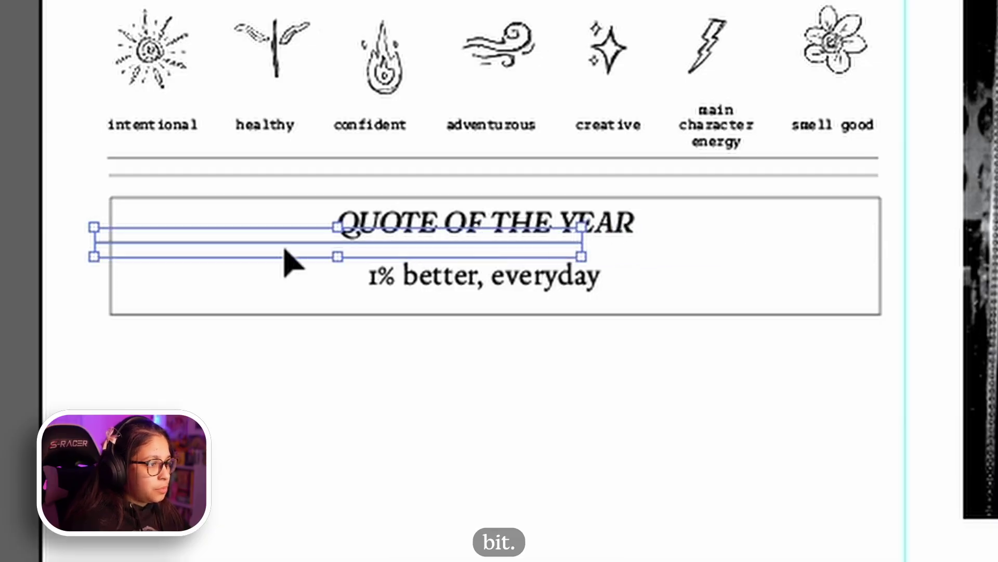
{"action": "left_click_drag", "start_coordinate": [289, 262], "coordinate": [452, 270]}
{"action": "left_click", "coordinate": [514, 175]}
{"action": "left_click_drag", "start_coordinate": [520, 185], "coordinate": [513, 359]}
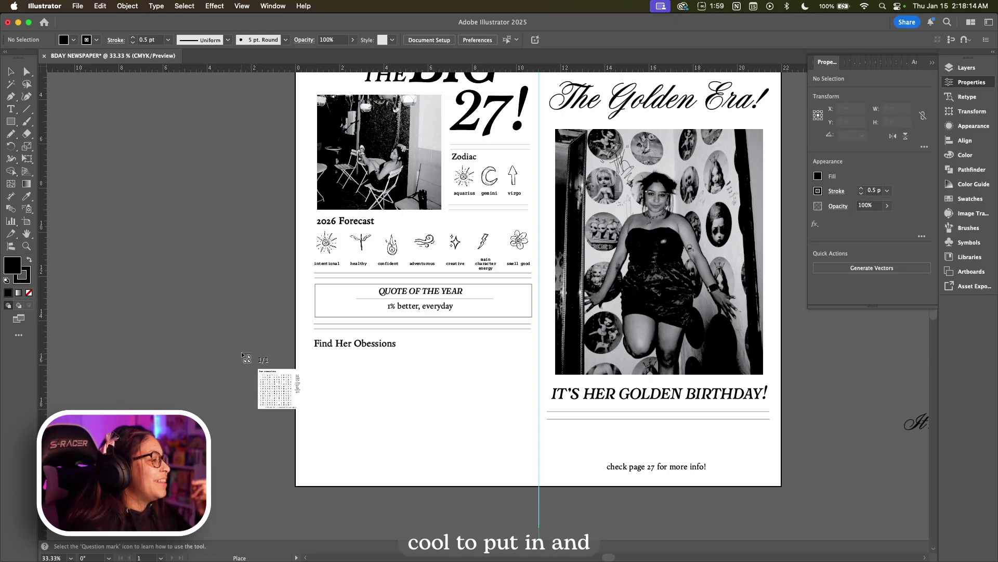
Step: Place the word search image, showing only its letter grid, and scale it to fit beside the "Find Her Obessions" heading
{"action": "left_click", "coordinate": [252, 343]}
{"action": "left_click_drag", "start_coordinate": [260, 396], "coordinate": [110, 258]}
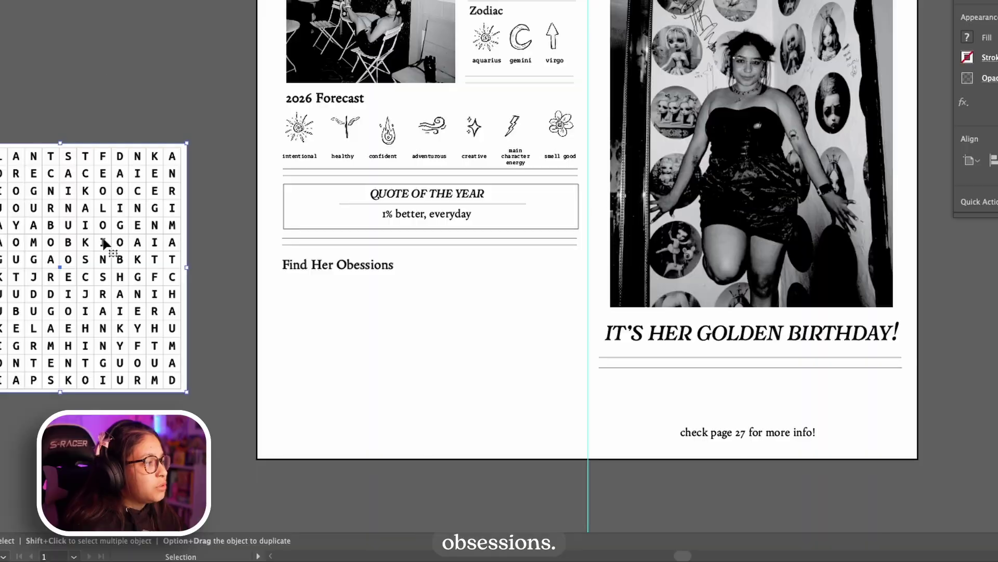
{"action": "left_click_drag", "start_coordinate": [107, 245], "coordinate": [538, 364]}
{"action": "left_click_drag", "start_coordinate": [624, 508], "coordinate": [583, 481]}
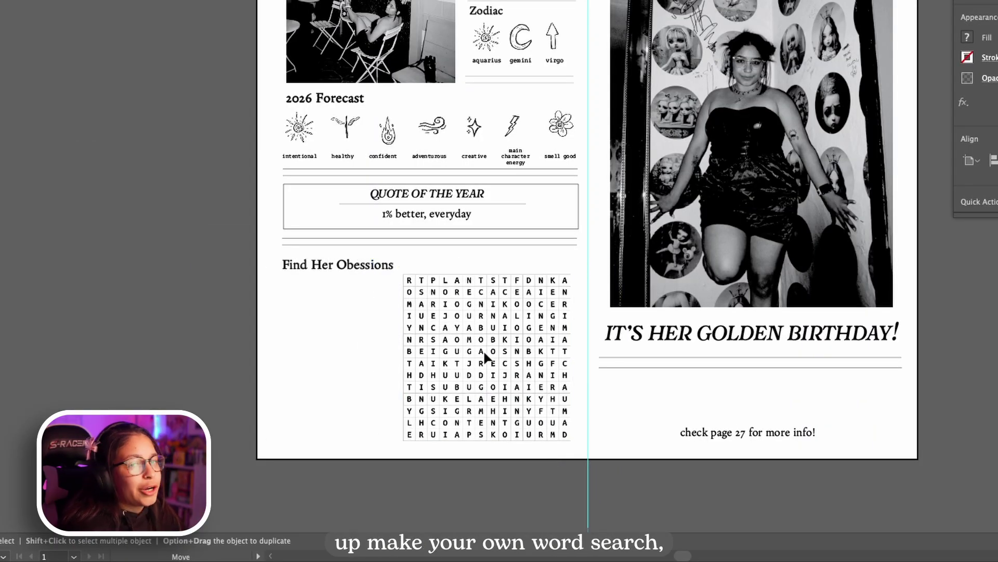
{"action": "left_click_drag", "start_coordinate": [398, 439], "coordinate": [399, 442]}
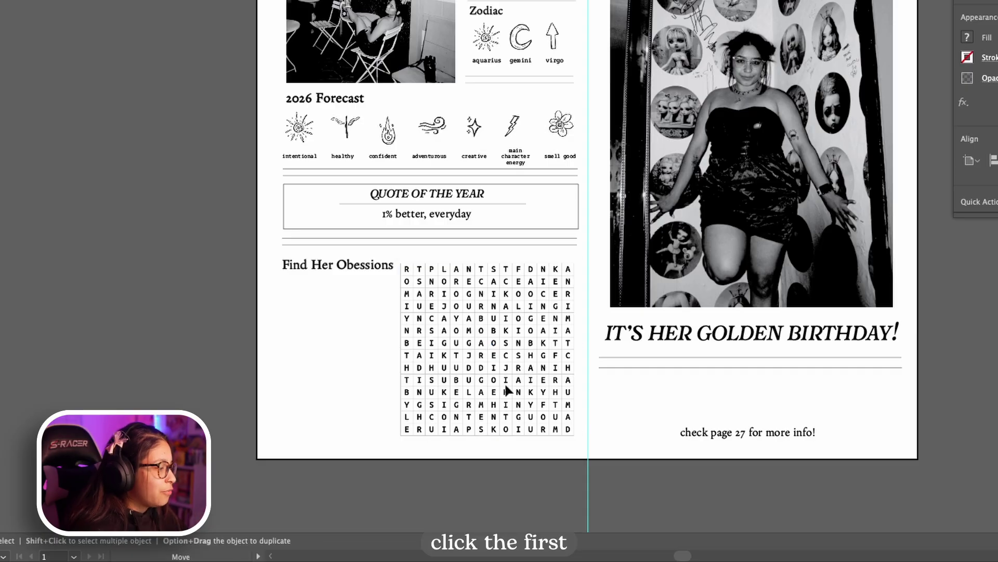
{"action": "left_click", "coordinate": [362, 405]}
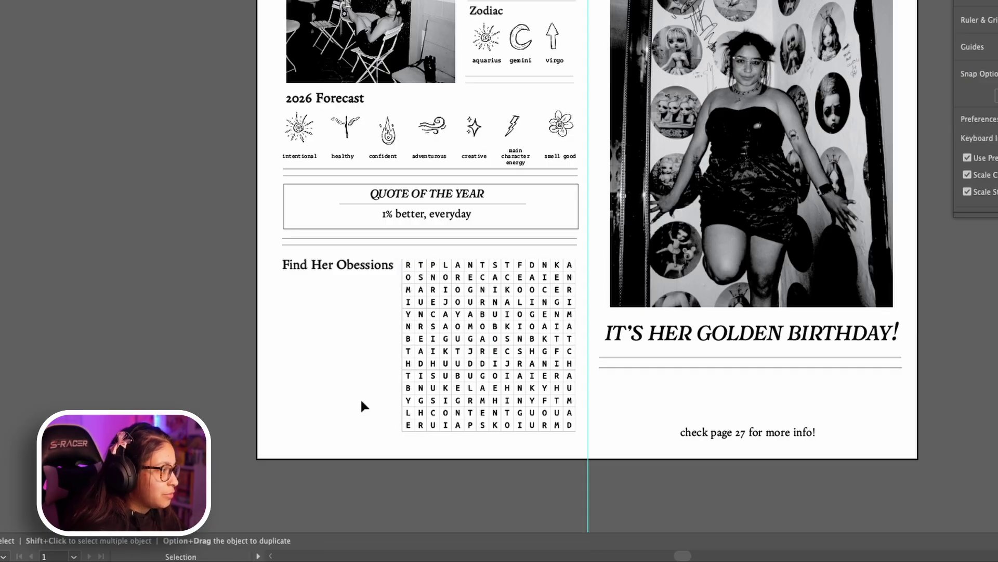
Step: Shrink the "Find Her Obessions" heading and list the puzzle words such as MATCHA, DESIGN and HAIKYUU below it in 12 pt Dico Typewriter Slab
{"action": "left_click", "coordinate": [359, 269]}
{"action": "left_click", "coordinate": [365, 305]}
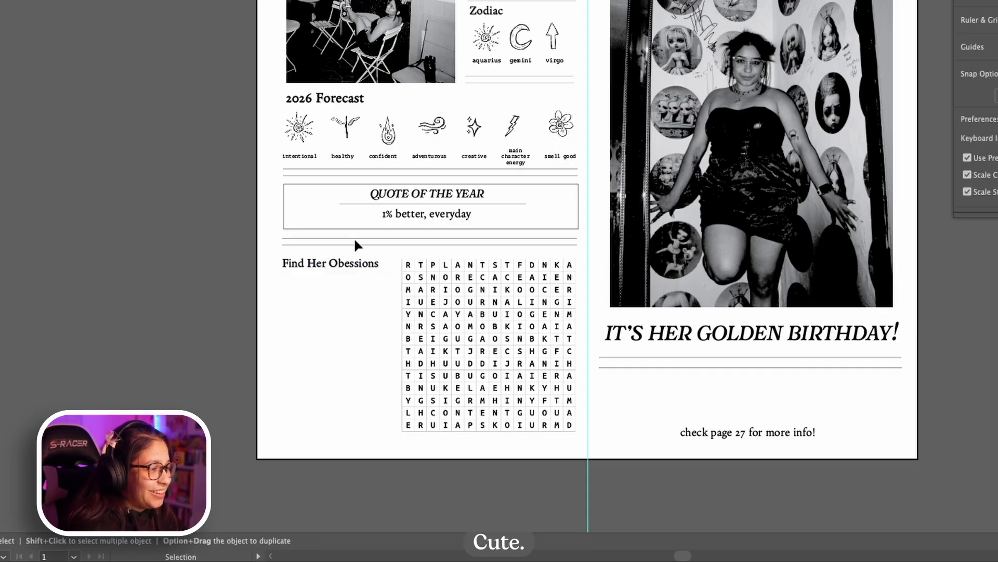
{"action": "scroll", "coordinate": [424, 301], "scroll_direction": "right", "scroll_amount": 2}
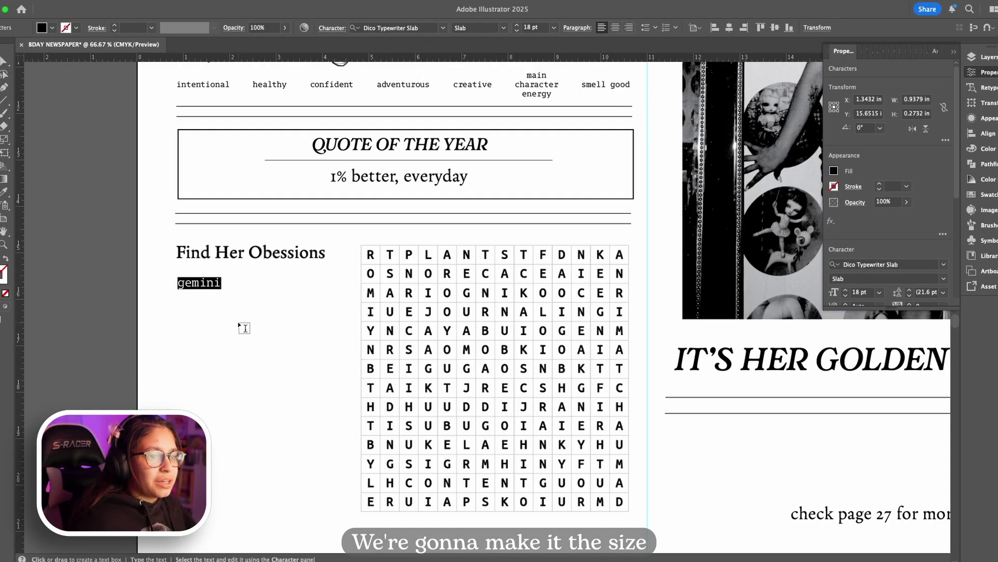
{"action": "type", "text": "gemini"}
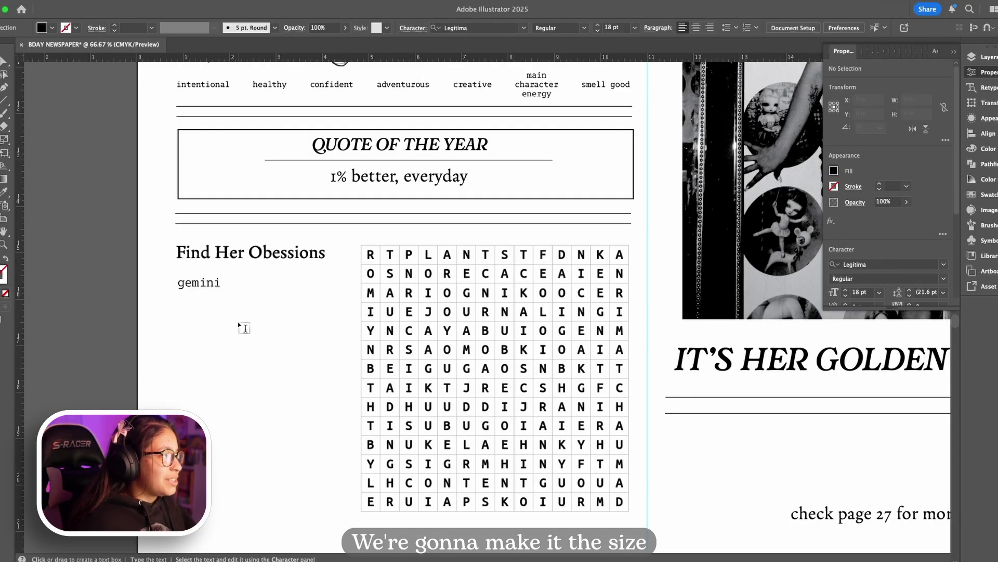
{"action": "left_click", "coordinate": [203, 285]}
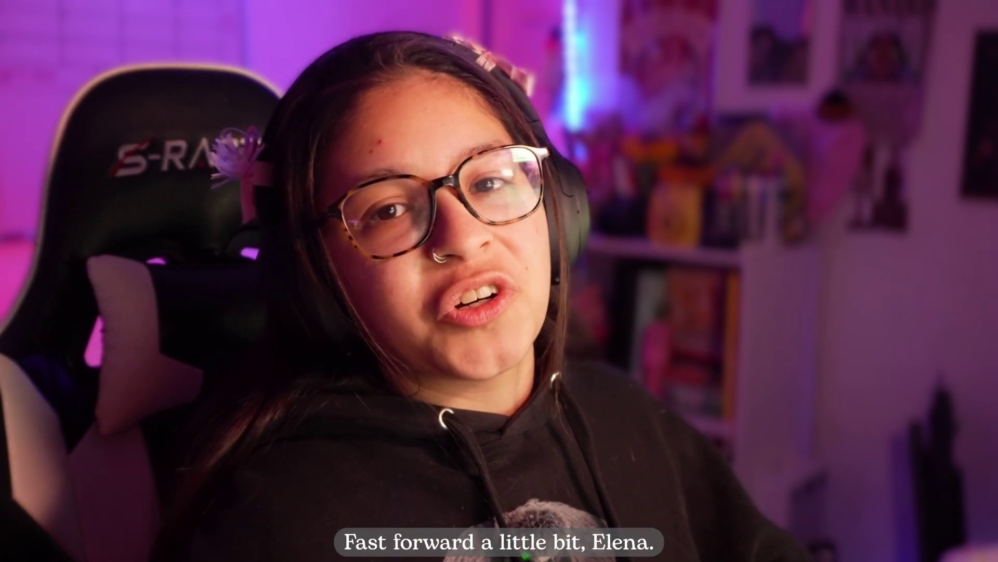
{"action": "double_click", "coordinate": [303, 205]}
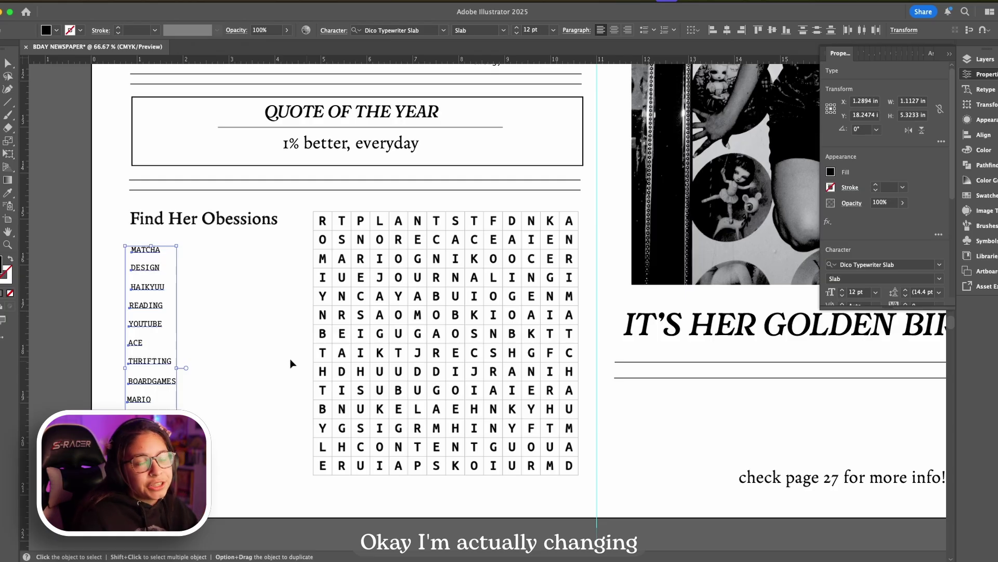
{"action": "left_click", "coordinate": [225, 351]}
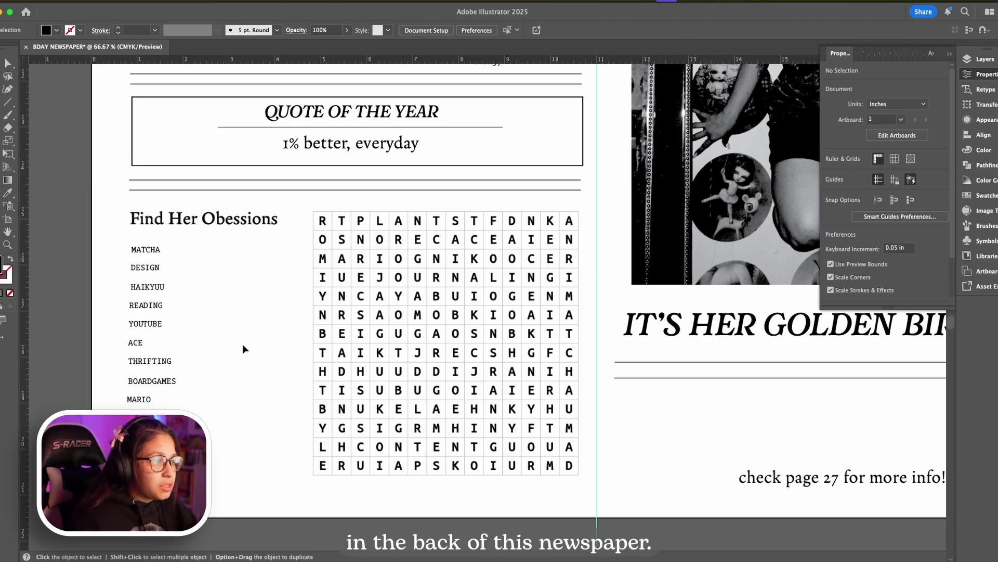
{"action": "key", "text": "super+minus"}
{"action": "key", "text": "super+minus"}
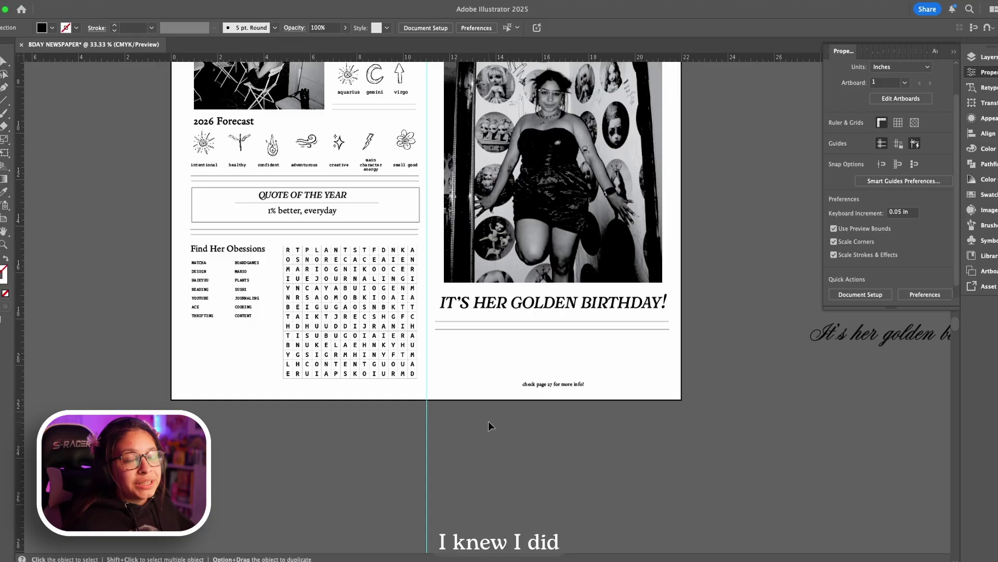
{"action": "scroll", "coordinate": [488, 420], "scroll_direction": "up", "scroll_amount": 5}
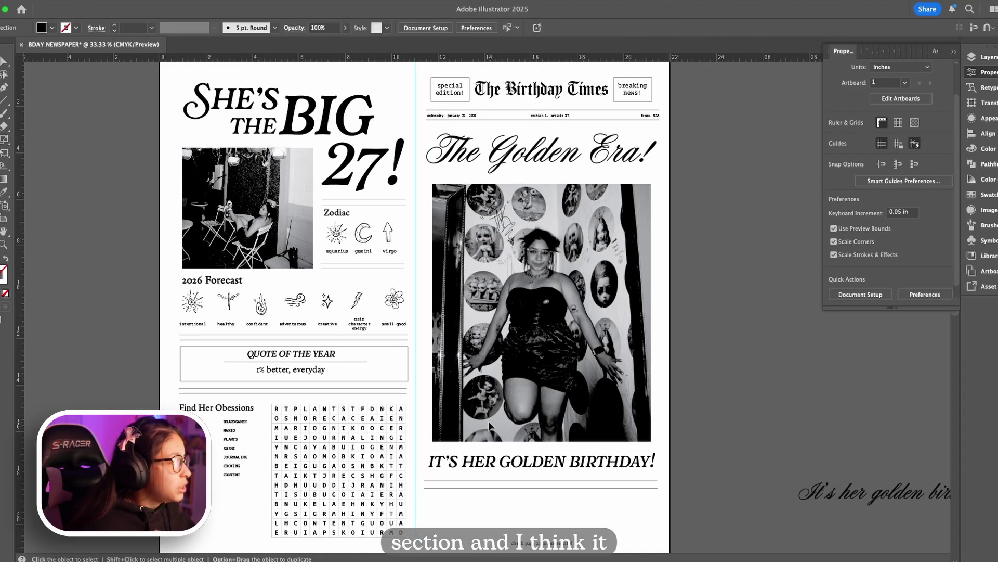
{"action": "scroll", "coordinate": [394, 314], "scroll_direction": "left", "scroll_amount": 2}
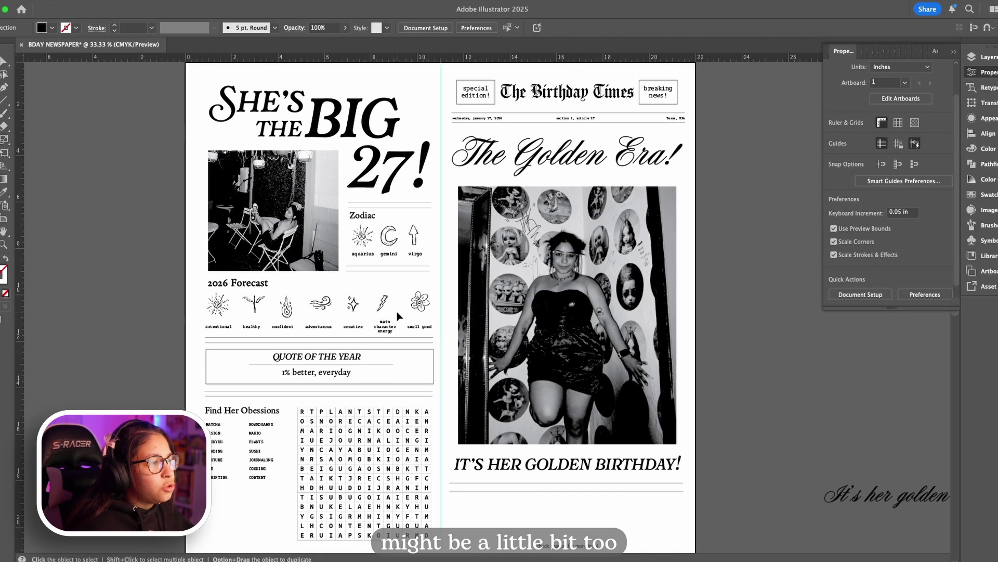
{"action": "key", "text": "super+minus"}
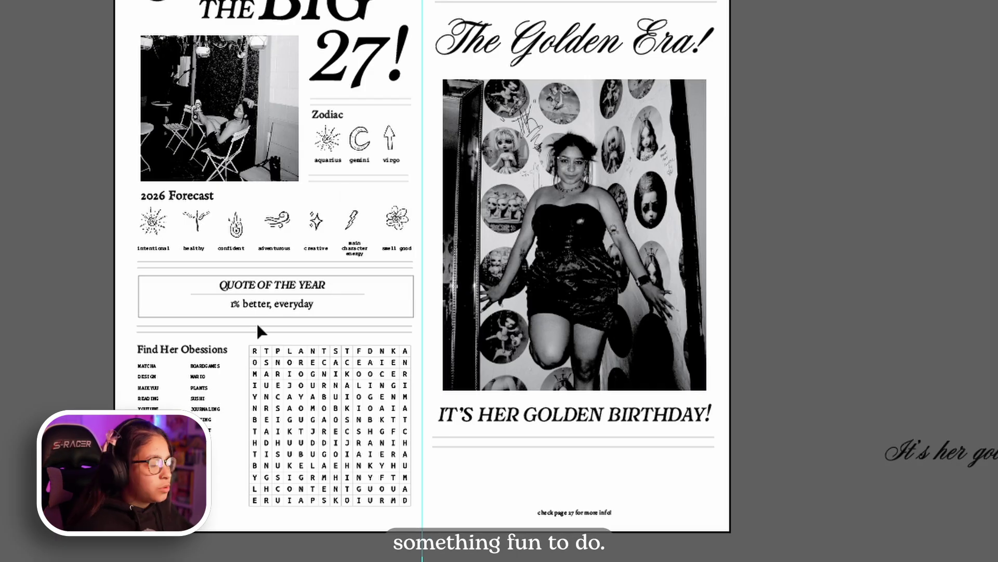
Step: Draw a wide text frame between the double line and "check page 27 for more info!" and replace its placeholder text with the prepared bio paragraph
{"action": "left_click_drag", "start_coordinate": [436, 455], "coordinate": [704, 497]}
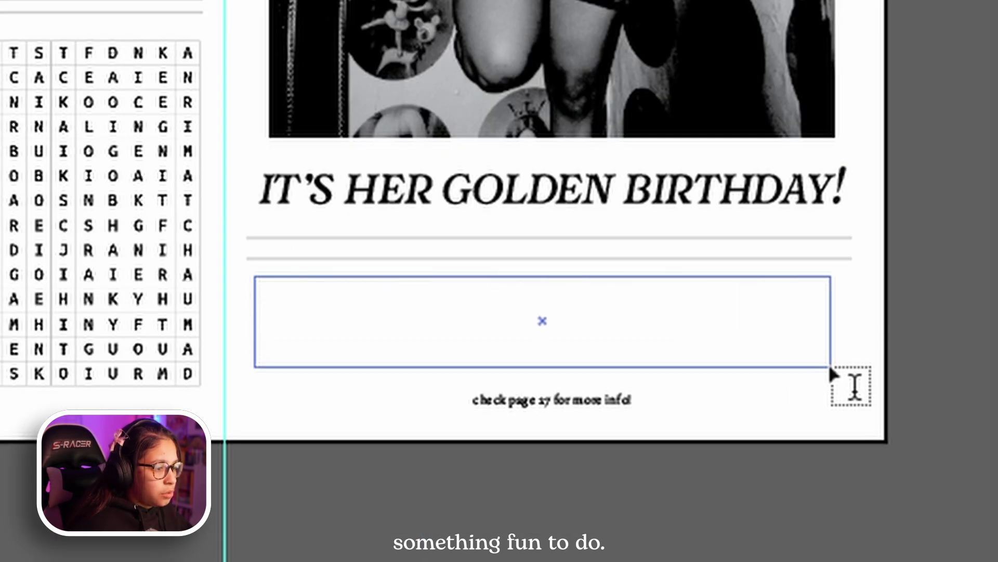
{"action": "left_click_drag", "start_coordinate": [830, 372], "coordinate": [851, 374]}
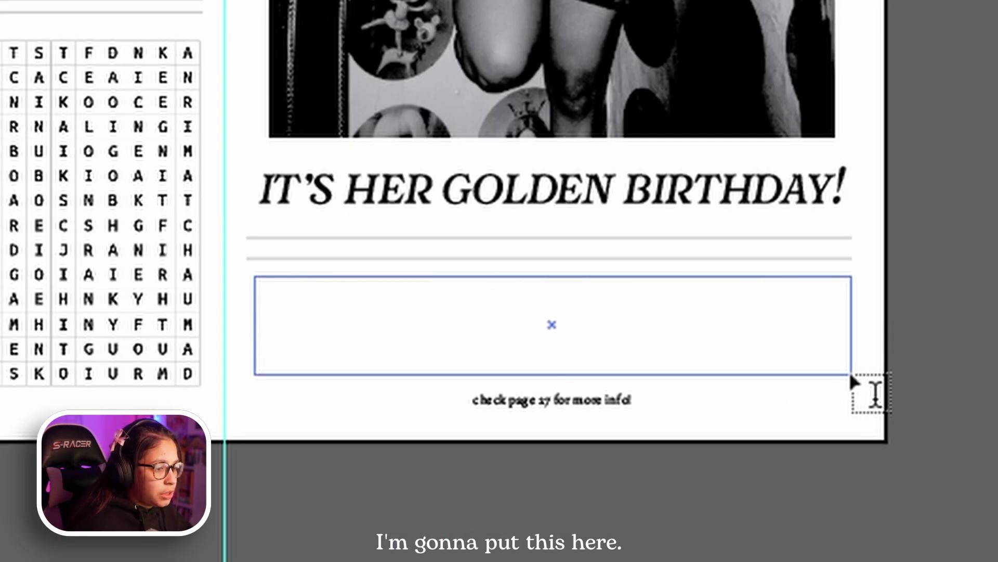
{"action": "key", "text": "ctrl+alt+shift+p"}
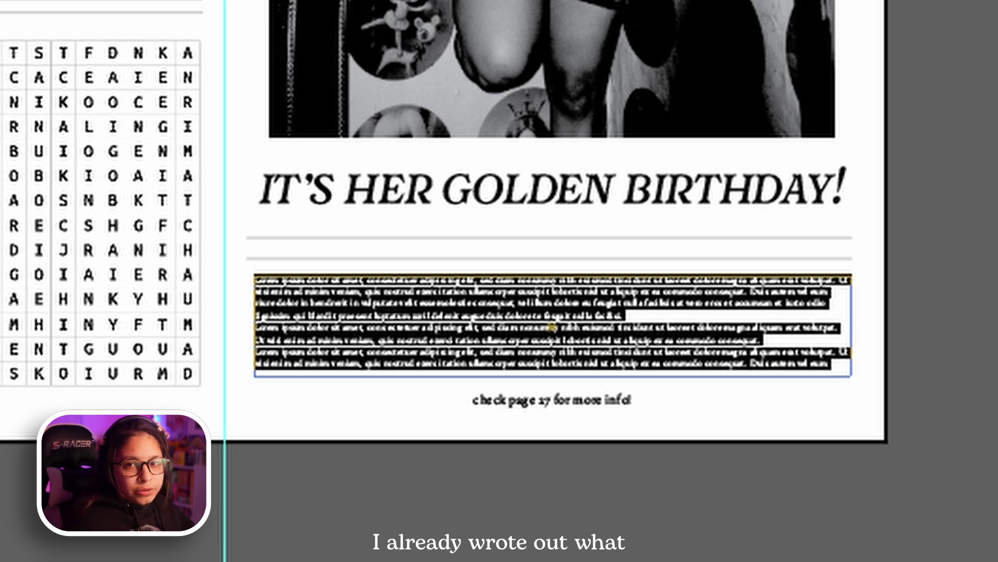
{"action": "left_click", "coordinate": [523, 326]}
{"action": "key", "text": "ctrl+a"}
{"action": "key", "text": "BackSpace"}
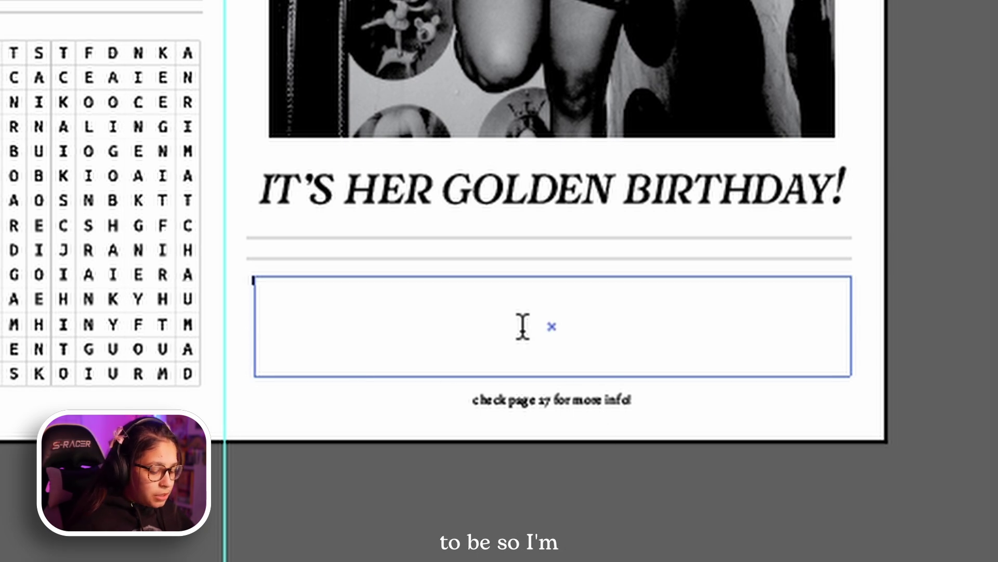
{"action": "key", "text": "ctrl+v"}
{"action": "key", "text": "ctrl+shift+a"}
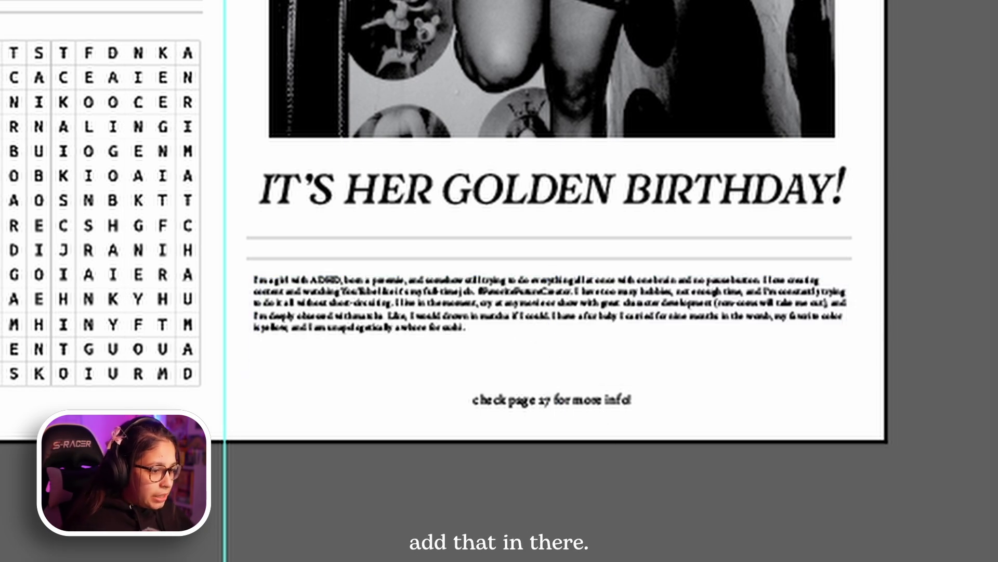
Step: Center-align the bio paragraph and set its font size to 16 pt
{"action": "key", "text": "ctrl+a"}
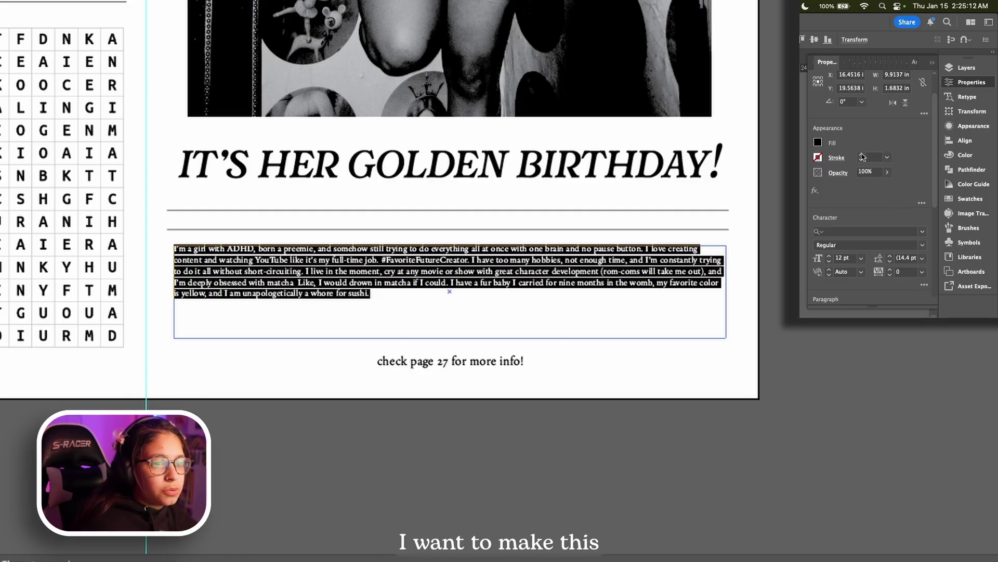
{"action": "scroll", "coordinate": [837, 173], "scroll_direction": "down", "scroll_amount": 5}
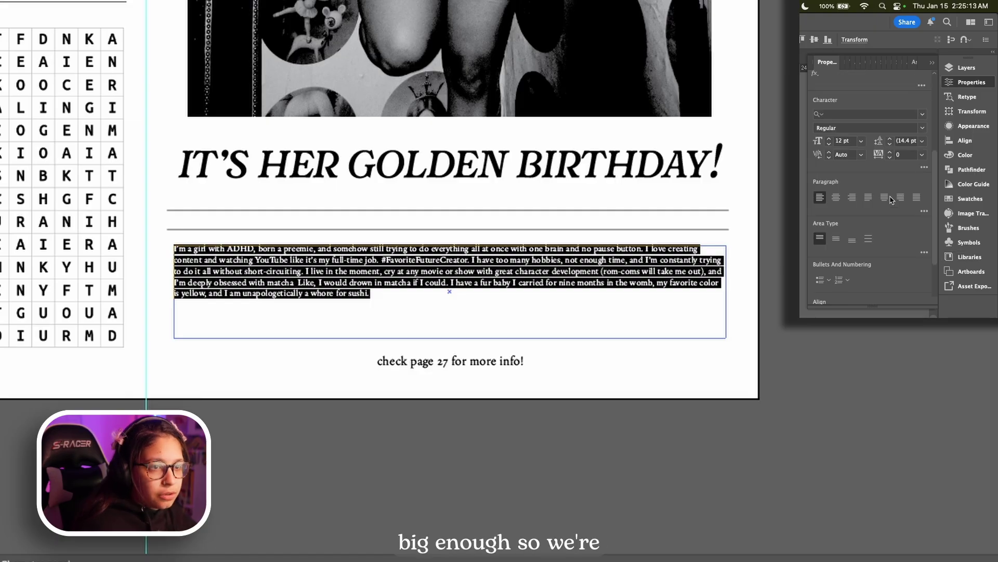
{"action": "left_click", "coordinate": [836, 128]}
{"action": "scroll", "coordinate": [898, 173], "scroll_direction": "up", "scroll_amount": 5}
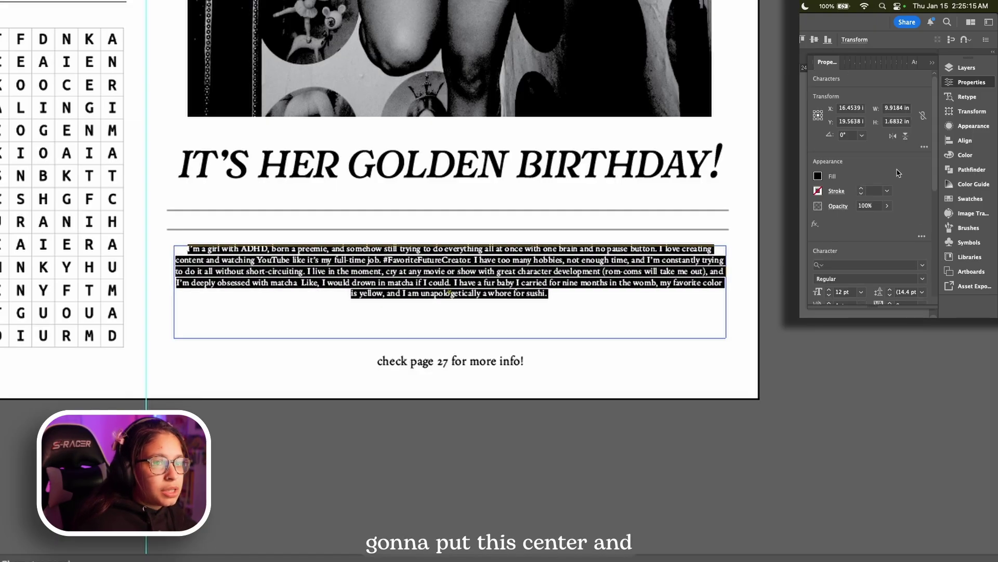
{"action": "left_click", "coordinate": [830, 291]}
{"action": "left_click", "coordinate": [830, 291]}
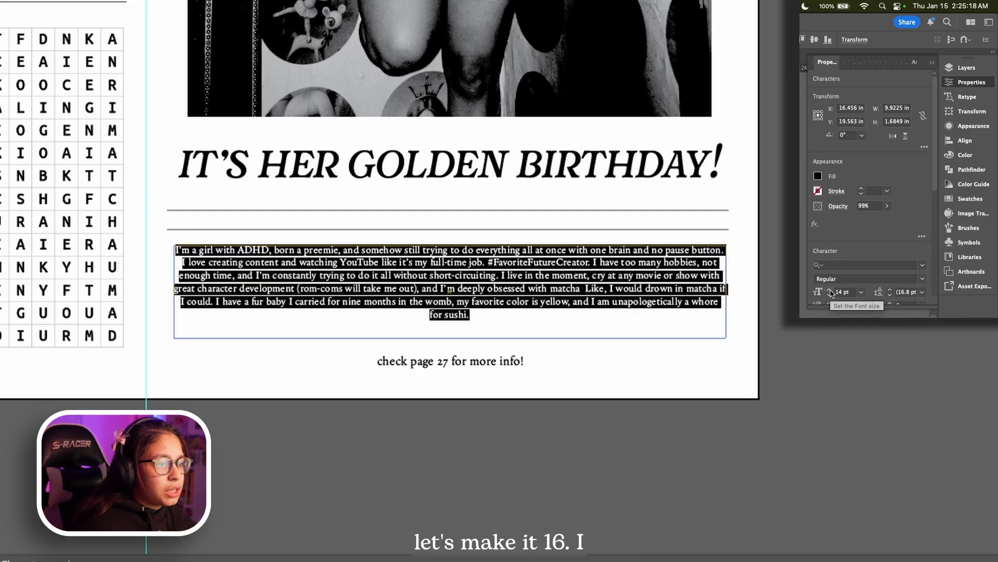
{"action": "left_click", "coordinate": [831, 291]}
{"action": "left_click", "coordinate": [830, 291]}
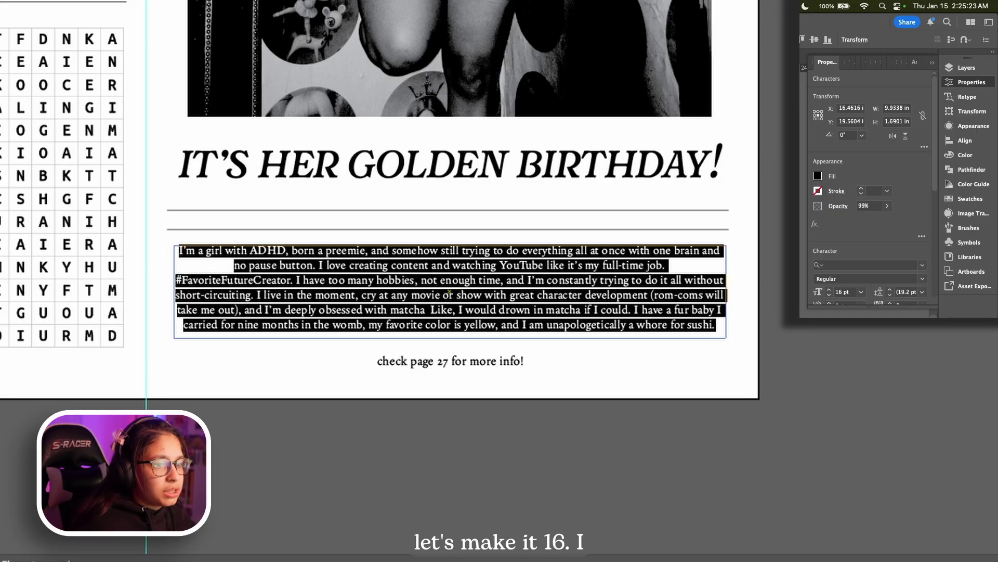
{"action": "left_click", "coordinate": [977, 265]}
{"action": "scroll", "coordinate": [978, 265], "scroll_direction": "down", "scroll_amount": 2}
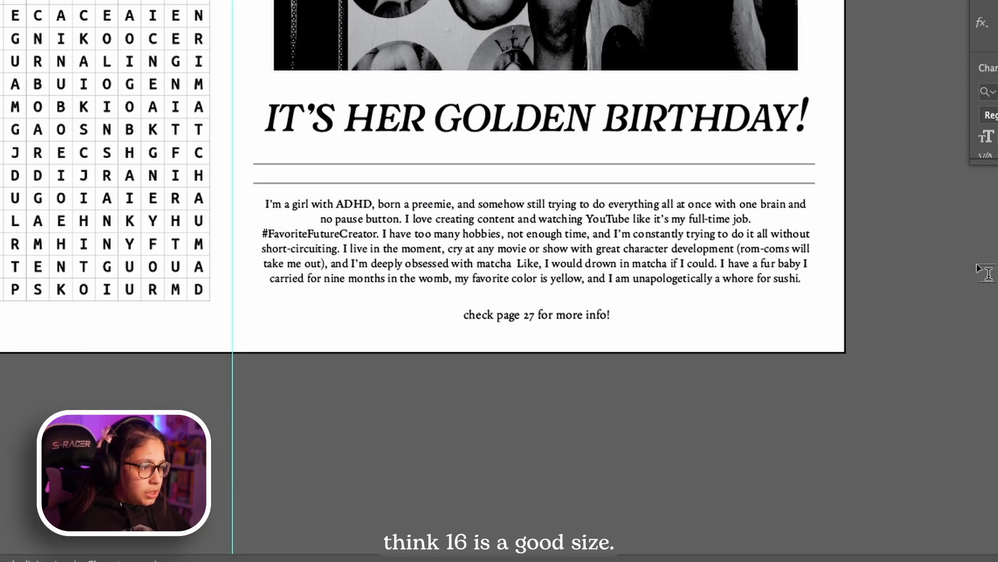
Step: Duplicate a divider line below the bio paragraph and nudge the paragraph up
{"action": "left_click", "coordinate": [638, 236]}
{"action": "left_click_drag", "start_coordinate": [638, 237], "coordinate": [605, 364]}
{"action": "left_click", "coordinate": [653, 288]}
{"action": "key", "text": "Up"}
{"action": "key", "text": "Up"}
{"action": "key", "text": "Up"}
{"action": "key", "text": "Up"}
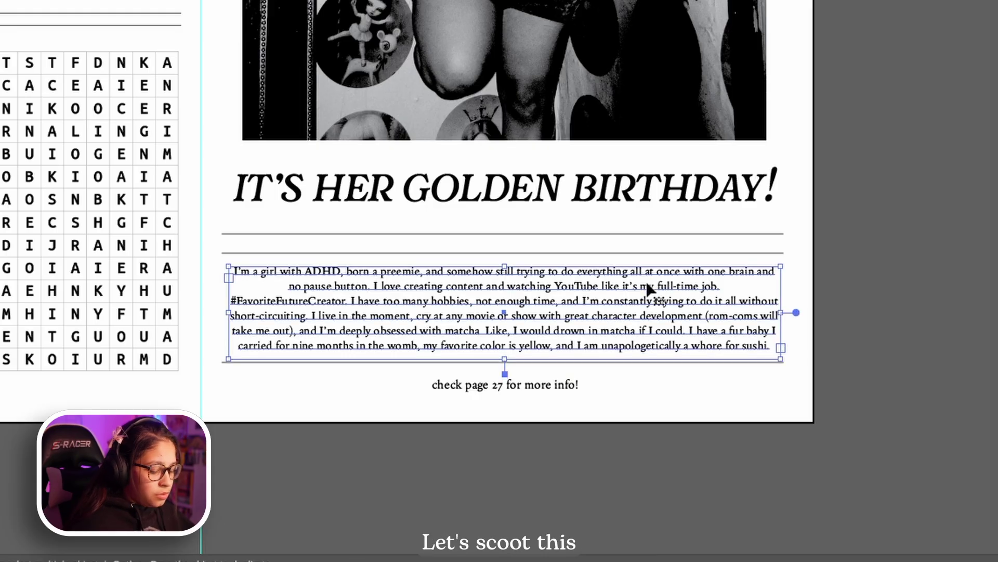
Step: Move the second divider line above the bio to below it, and shift the paragraph and the lower line pair up
{"action": "left_click_drag", "start_coordinate": [702, 253], "coordinate": [701, 372]}
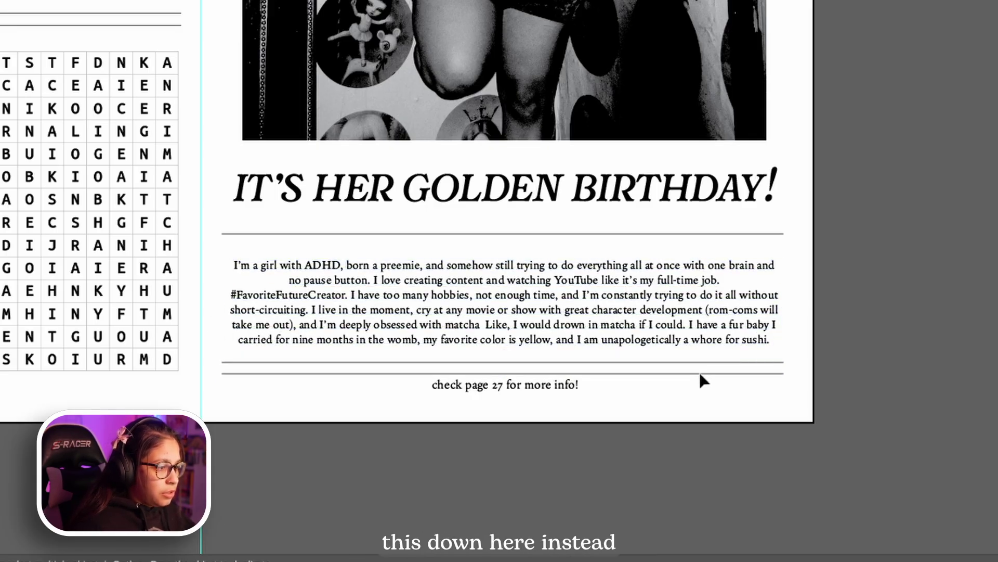
{"action": "left_click_drag", "start_coordinate": [700, 319], "coordinate": [703, 307]}
{"action": "left_click_drag", "start_coordinate": [756, 369], "coordinate": [753, 345]}
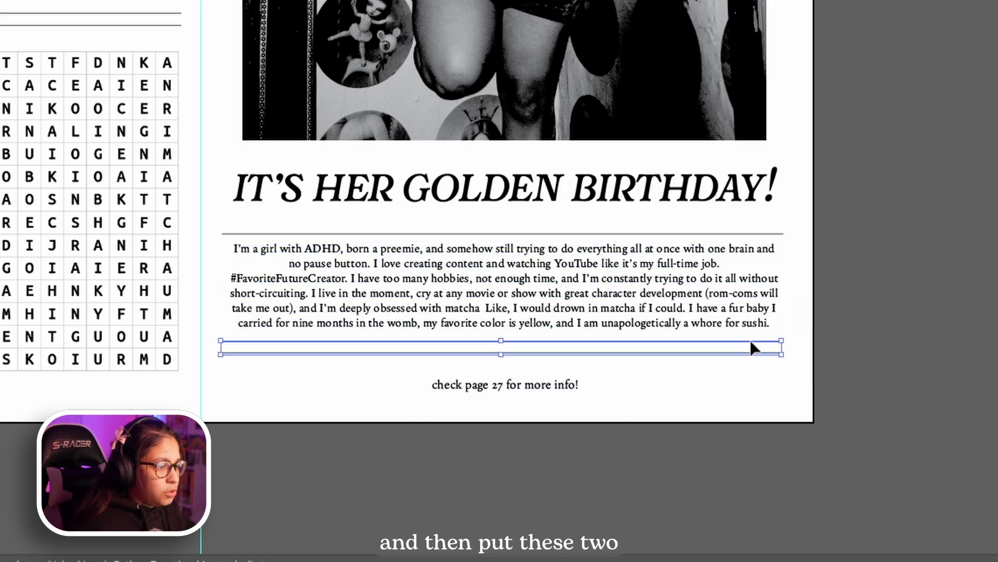
{"action": "left_click", "coordinate": [641, 408]}
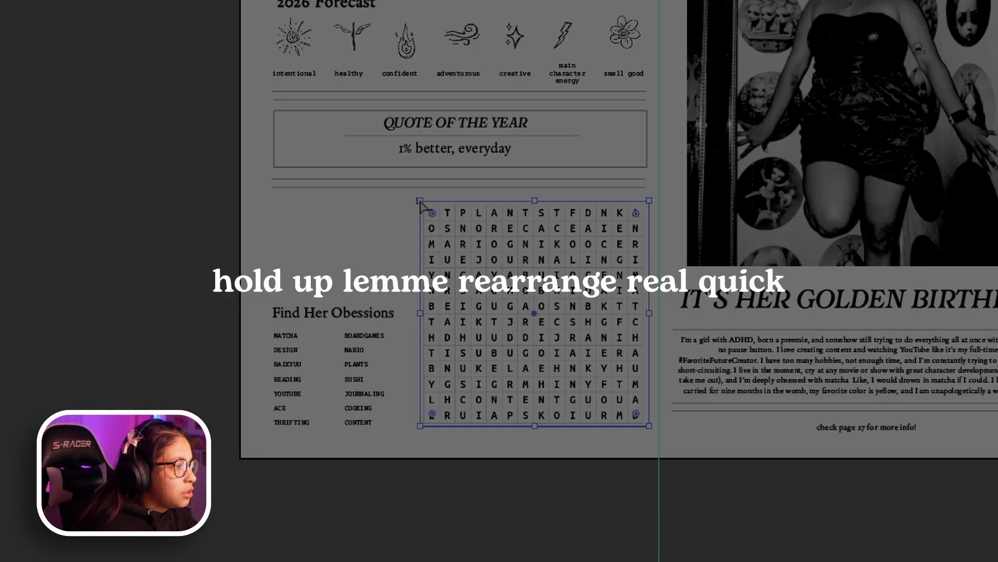
Step: Scale down the word search grid and reposition it and the "Find Her Obessions" word list toward the page's outer half
{"action": "left_click_drag", "start_coordinate": [420, 201], "coordinate": [457, 251]}
{"action": "left_click_drag", "start_coordinate": [355, 322], "coordinate": [383, 298]}
{"action": "left_click_drag", "start_coordinate": [457, 251], "coordinate": [485, 271]}
{"action": "left_click_drag", "start_coordinate": [384, 298], "coordinate": [368, 290]}
{"action": "left_click_drag", "start_coordinate": [561, 348], "coordinate": [501, 348]}
Step: Narrow the quote frame, its inner line and the double line below to half width, with the quote centered beside the word list
{"action": "left_click_drag", "start_coordinate": [274, 139], "coordinate": [409, 139]}
{"action": "left_click_drag", "start_coordinate": [395, 130], "coordinate": [419, 139]}
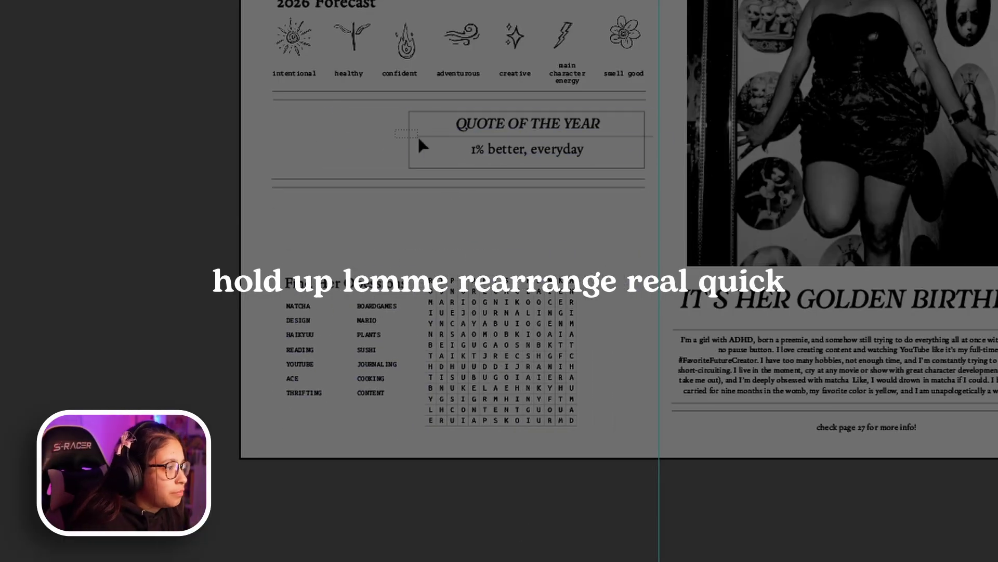
{"action": "left_click_drag", "start_coordinate": [503, 151], "coordinate": [533, 151]}
{"action": "left_click_drag", "start_coordinate": [364, 198], "coordinate": [374, 172]}
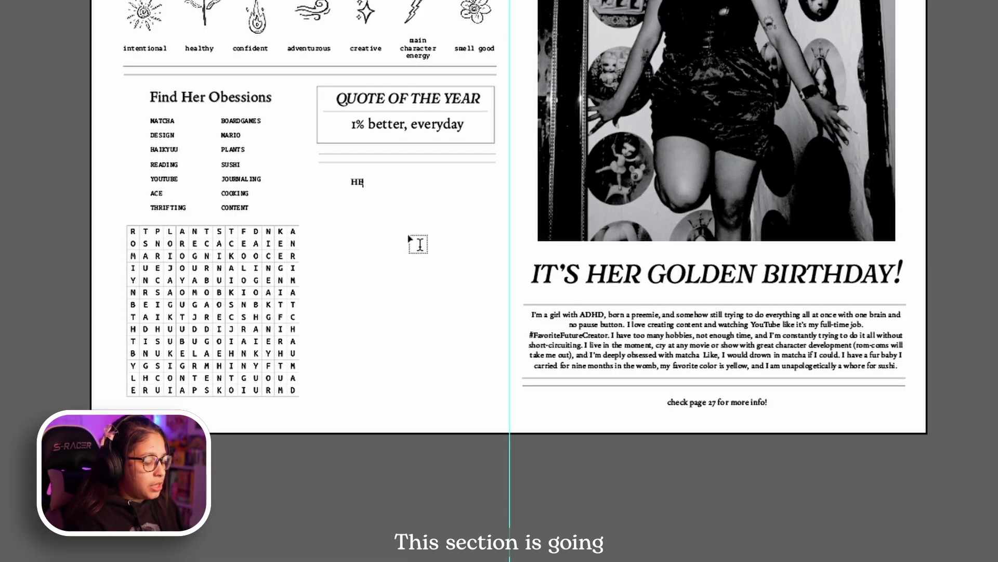
Step: Add the heading "HER GOALS" below the double line under the quote frame
{"action": "type", "text": "r Goals"}
{"action": "scroll", "coordinate": [418, 244], "scroll_direction": "up", "scroll_amount": 3}
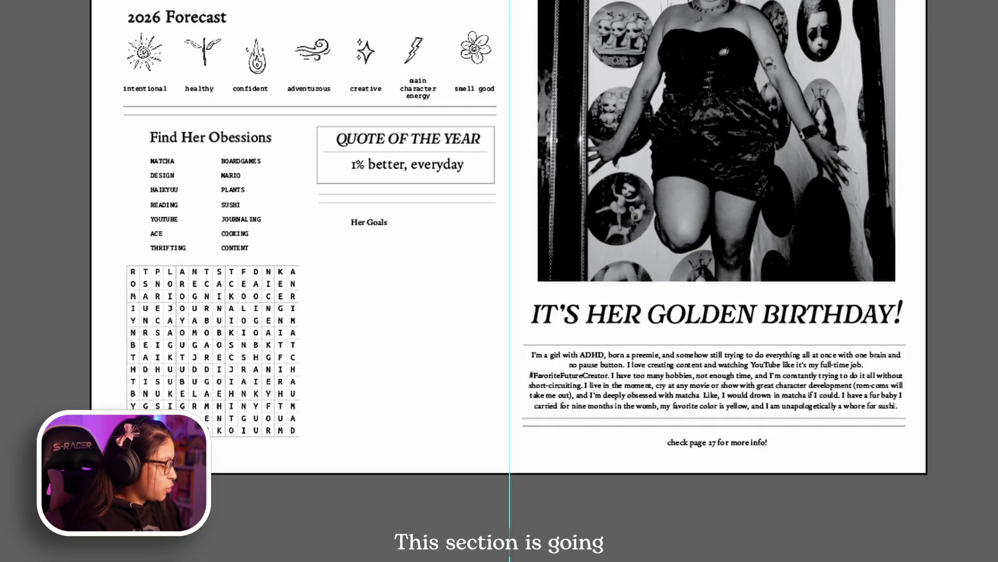
{"action": "key", "text": "Escape"}
{"action": "scroll", "coordinate": [366, 299], "scroll_direction": "up", "scroll_amount": 2}
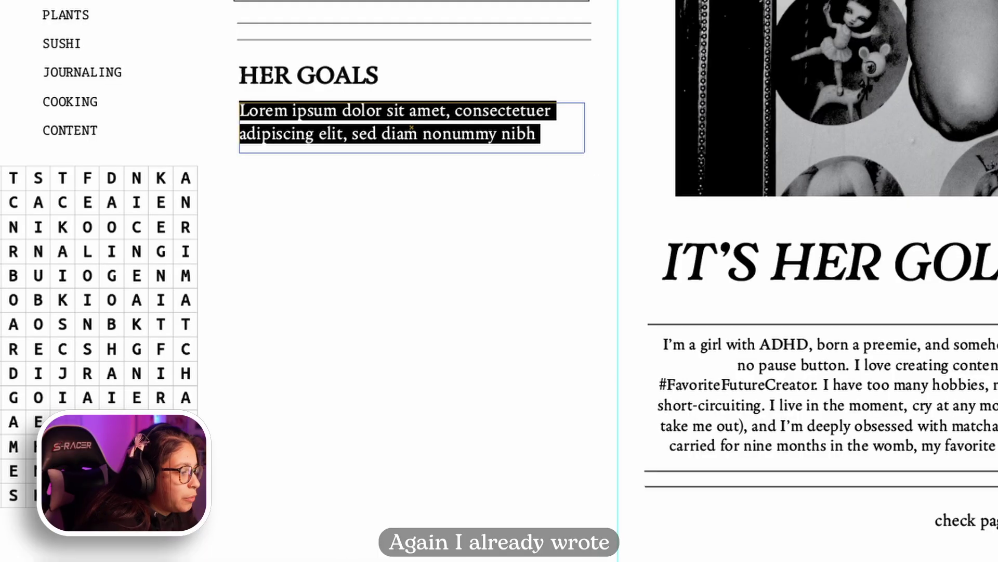
Step: Add the bulleted goal "Grow long-form content and hit 1K on Youtube & 1k on TikTok" under the heading and duplicate it downward four times
{"action": "key", "text": "ctrl+shift+8"}
{"action": "type", "text": "Grow long-form content and hit 1K on Youtube & 1k on TikTok"}
{"action": "key", "text": "Escape"}
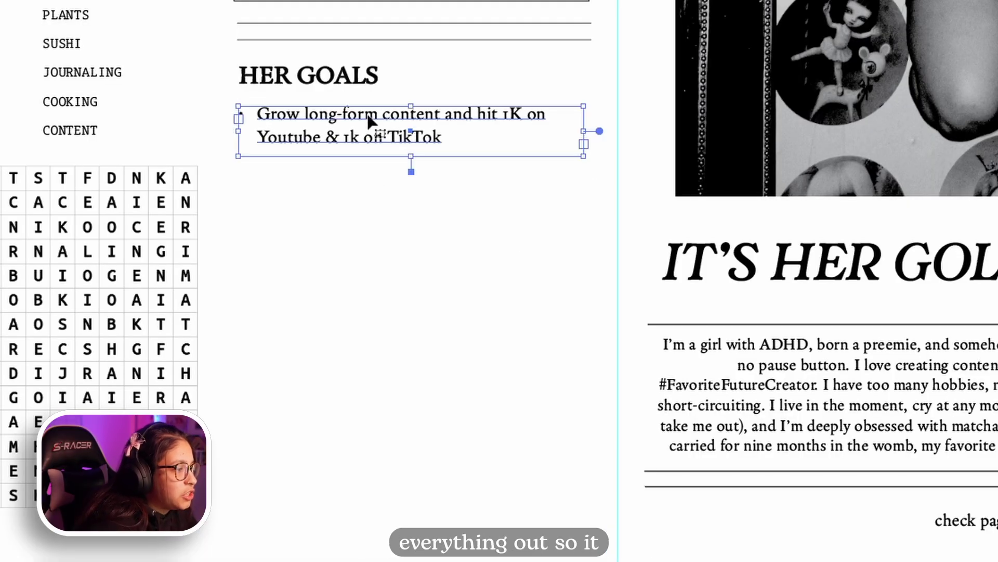
{"action": "left_click_drag", "start_coordinate": [370, 120], "coordinate": [364, 430]}
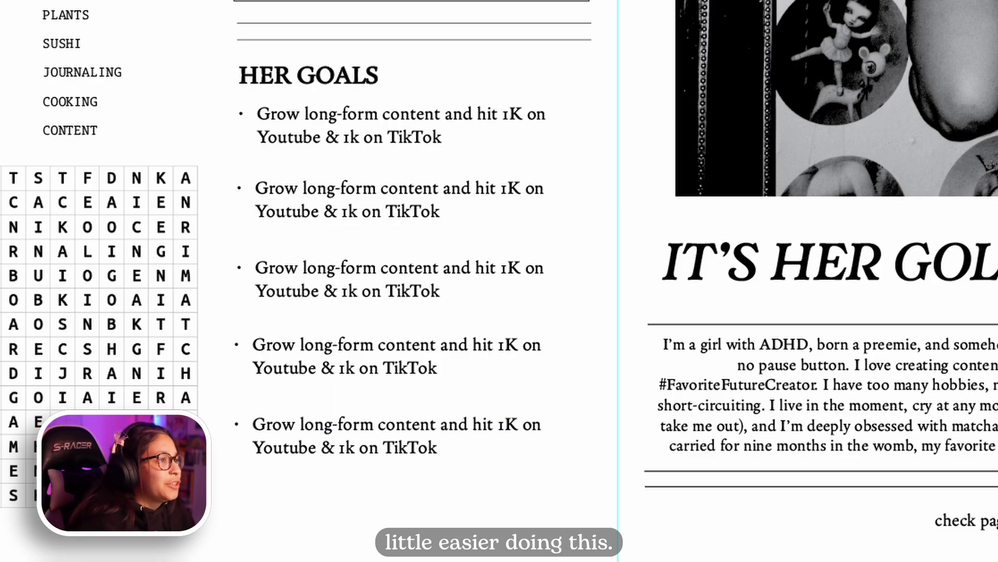
Step: Replace the second goal with "Build sustainable systems and review progress quarterly" and the third with "Maintain consistent health and fitness habits"
{"action": "double_click", "coordinate": [395, 209]}
{"action": "key", "text": "ctrl+a"}
{"action": "type", "text": "Build sustainable systems and review progress quarterly"}
{"action": "double_click", "coordinate": [372, 290]}
{"action": "key", "text": "ctrl+a"}
{"action": "key", "text": "ctrl+v"}
{"action": "key", "text": "Escape"}
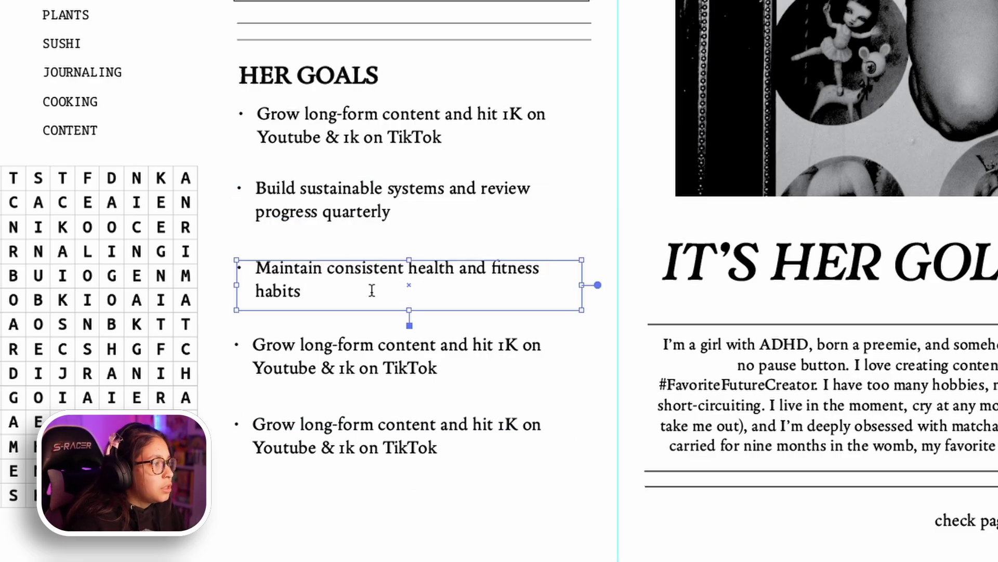
Step: Replace the fourth goal with "Strengthen storytelling and creative independence" and the fifth with "Show up intentionally for relationships and daily life"
{"action": "double_click", "coordinate": [385, 364]}
{"action": "key", "text": "ctrl+a"}
{"action": "type", "text": "Strengthen storytelling and creative independence"}
{"action": "key", "text": "Escape"}
{"action": "double_click", "coordinate": [390, 440]}
{"action": "key", "text": "ctrl+a"}
{"action": "key", "text": "ctrl+v"}
{"action": "key", "text": "Escape"}
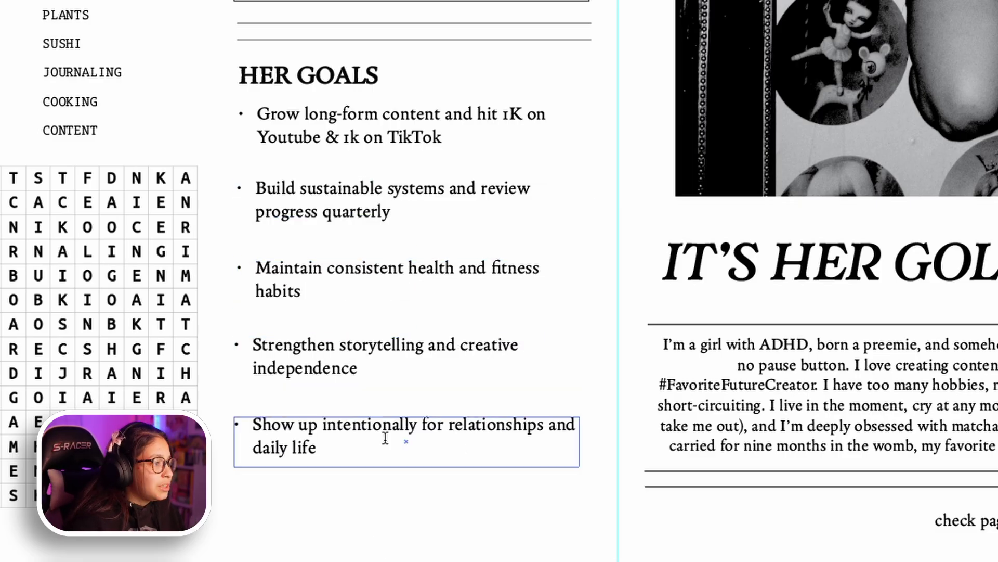
Step: Left-align and evenly space the five goals, and nudge them down slightly below the heading
{"action": "key", "text": "ctrl+a"}
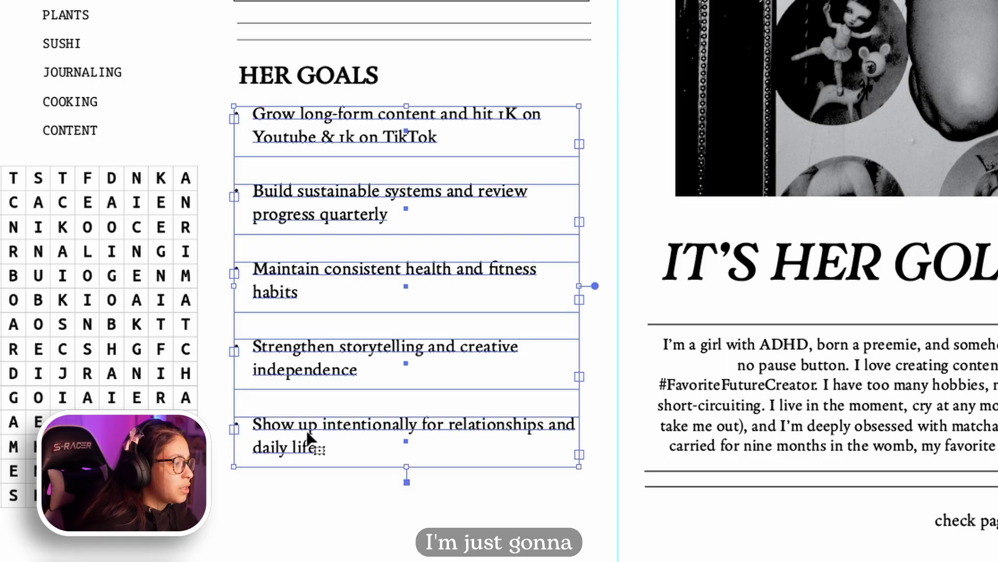
{"action": "key", "text": "Down"}
{"action": "key", "text": "Down"}
{"action": "key", "text": "Down"}
{"action": "key", "text": "Down"}
{"action": "left_click", "coordinate": [339, 554]}
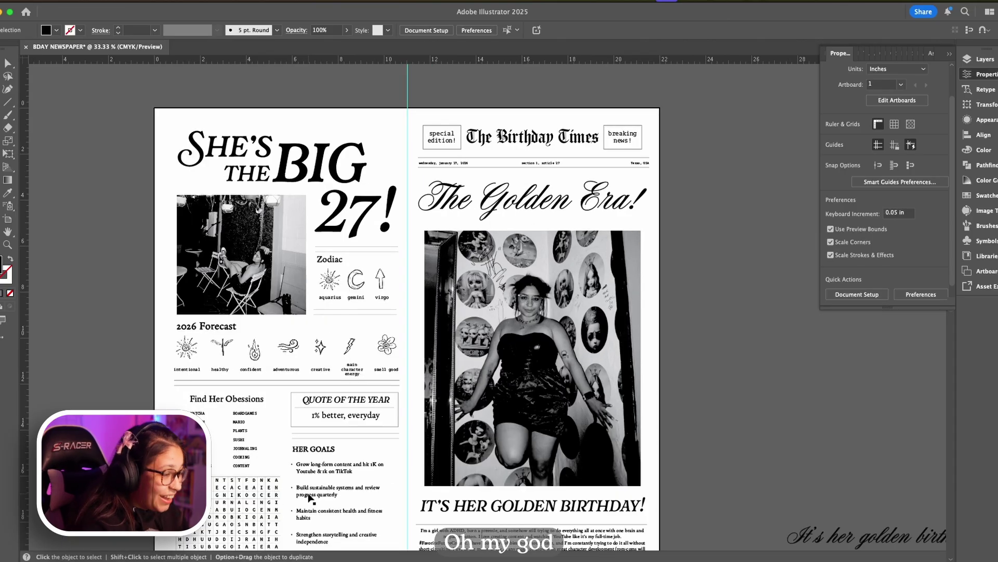
Step: Duplicate the black four-point star beside "BIG" twice, shrinking the copies and clustering them above and below the large star
{"action": "scroll", "coordinate": [310, 497], "scroll_direction": "down", "scroll_amount": 2}
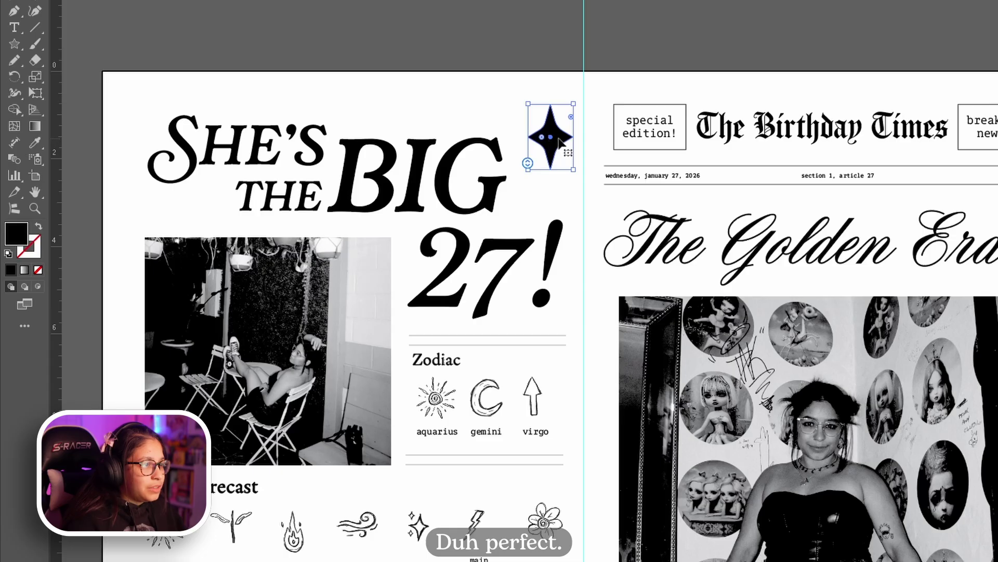
{"action": "left_click_drag", "start_coordinate": [559, 140], "coordinate": [540, 184], "text": "alt"}
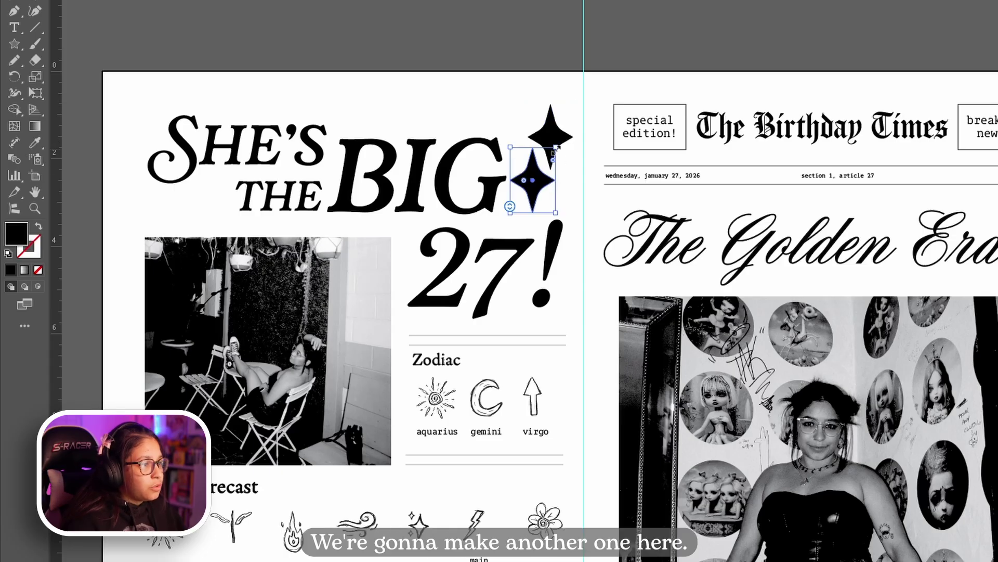
{"action": "left_click_drag", "start_coordinate": [553, 150], "coordinate": [572, 207]}
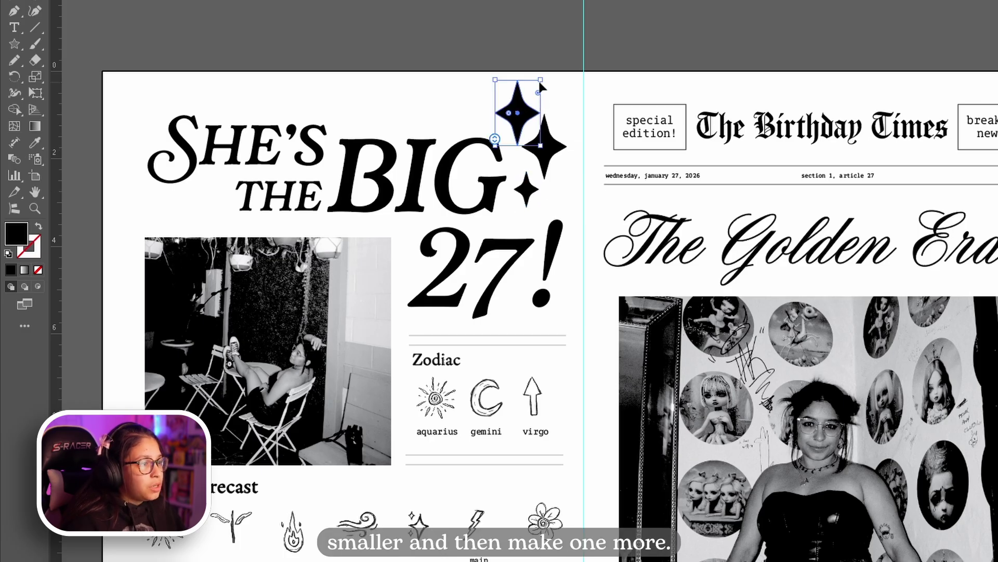
{"action": "left_click_drag", "start_coordinate": [541, 86], "coordinate": [520, 123]}
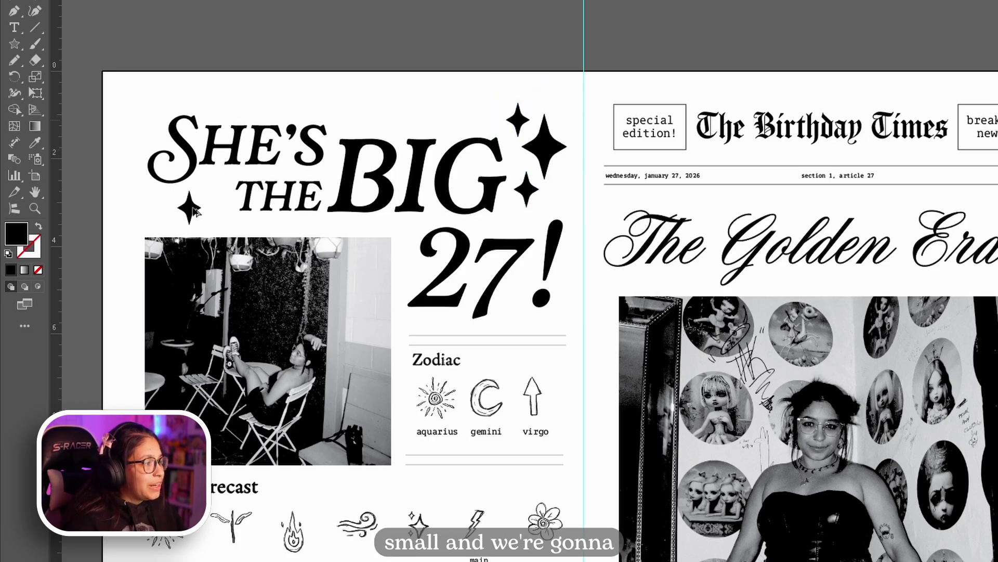
Step: Arrange more stars around the headline: a small one above "SHE'S", a larger one before "THE" and a small one by "27!"
{"action": "mouse_move", "coordinate": [195, 210]}
{"action": "left_mouse_down"}
{"action": "mouse_move", "coordinate": [216, 202]}
{"action": "mouse_move", "coordinate": [178, 208]}
{"action": "mouse_move", "coordinate": [191, 227]}
{"action": "left_mouse_up"}
{"action": "left_click_drag", "start_coordinate": [128, 214], "coordinate": [114, 210]}
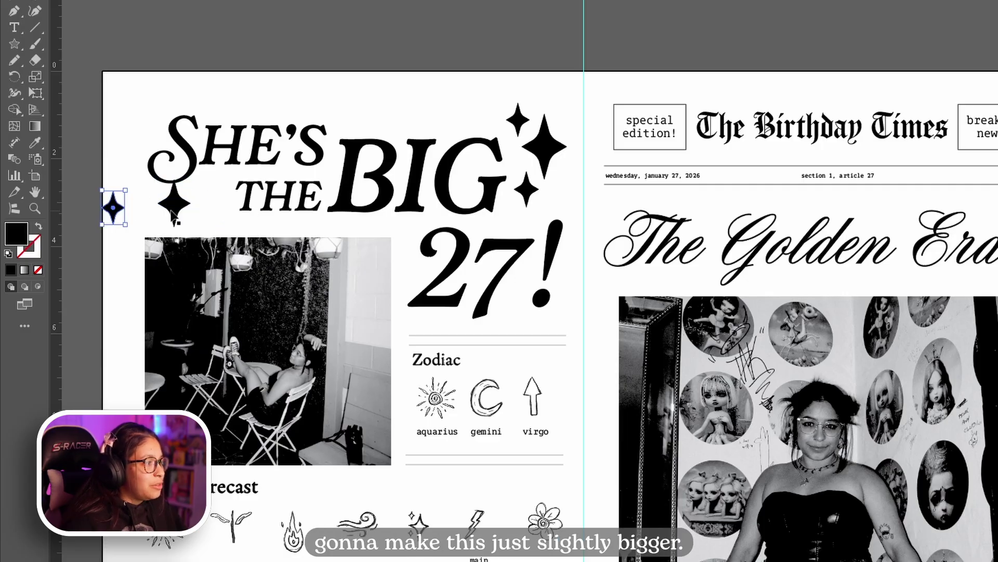
{"action": "left_click_drag", "start_coordinate": [175, 208], "coordinate": [213, 208]}
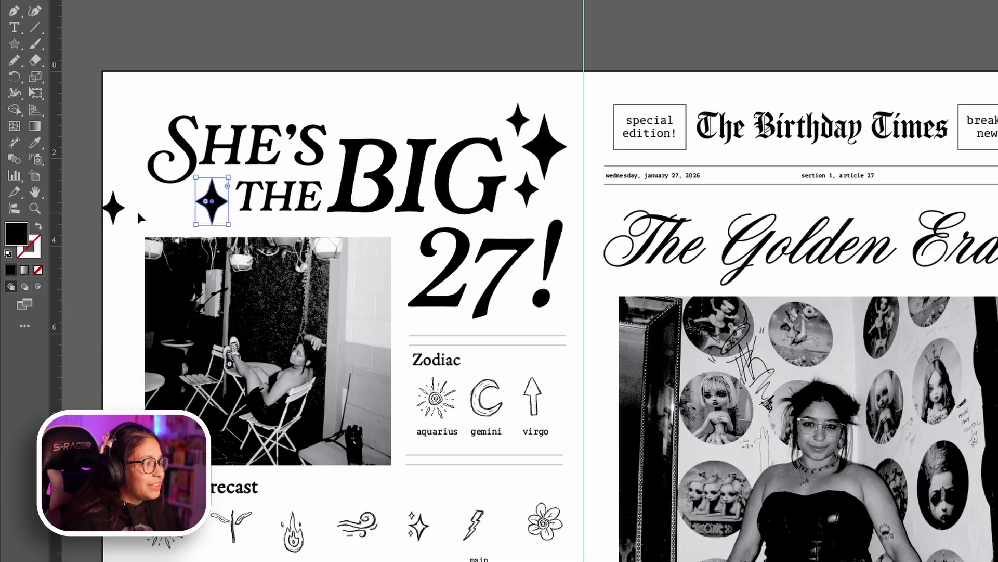
{"action": "left_click_drag", "start_coordinate": [117, 211], "coordinate": [155, 115]}
{"action": "left_click", "coordinate": [183, 214]}
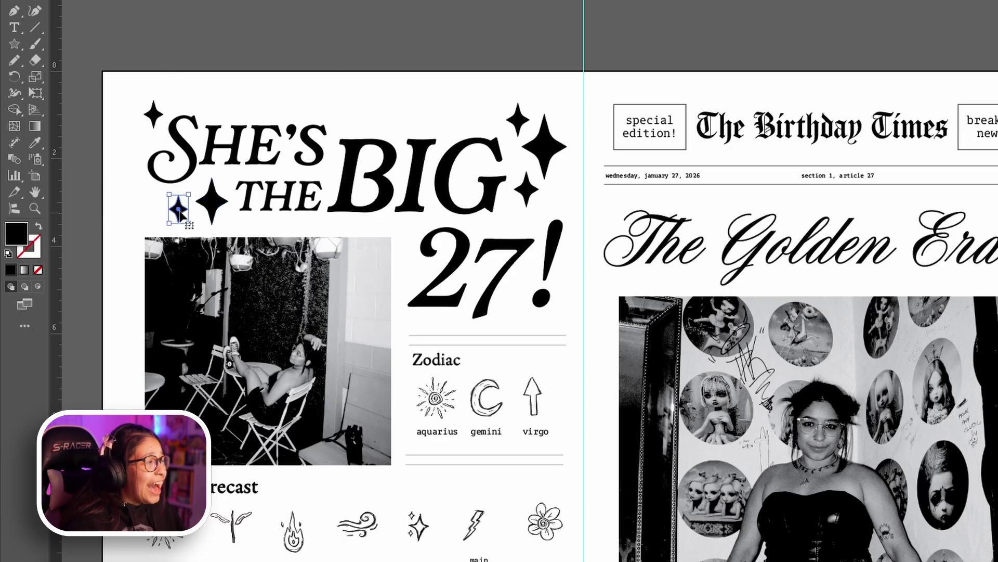
{"action": "left_click_drag", "start_coordinate": [185, 209], "coordinate": [523, 307]}
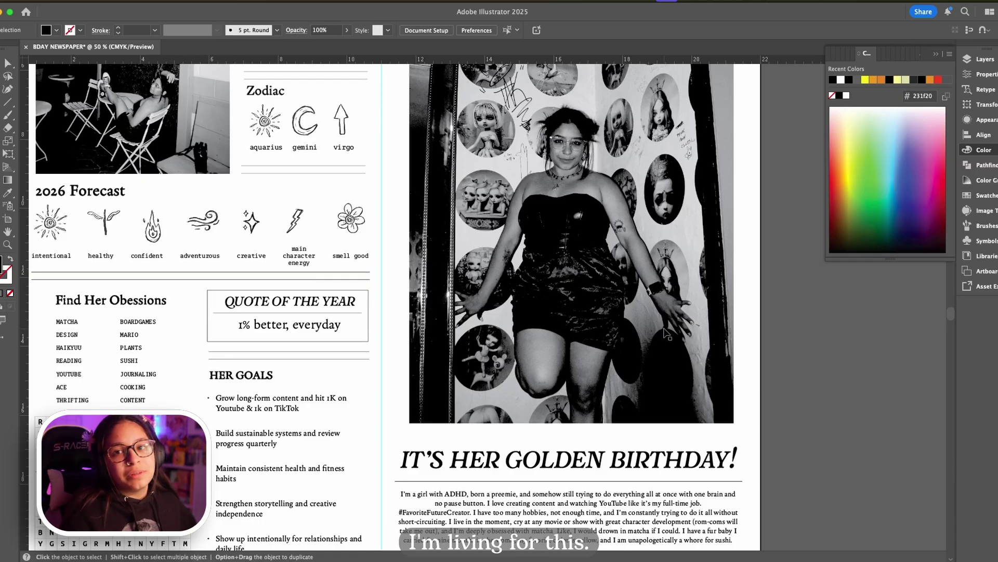
{"action": "scroll", "coordinate": [666, 333], "scroll_direction": "down", "scroll_amount": 3}
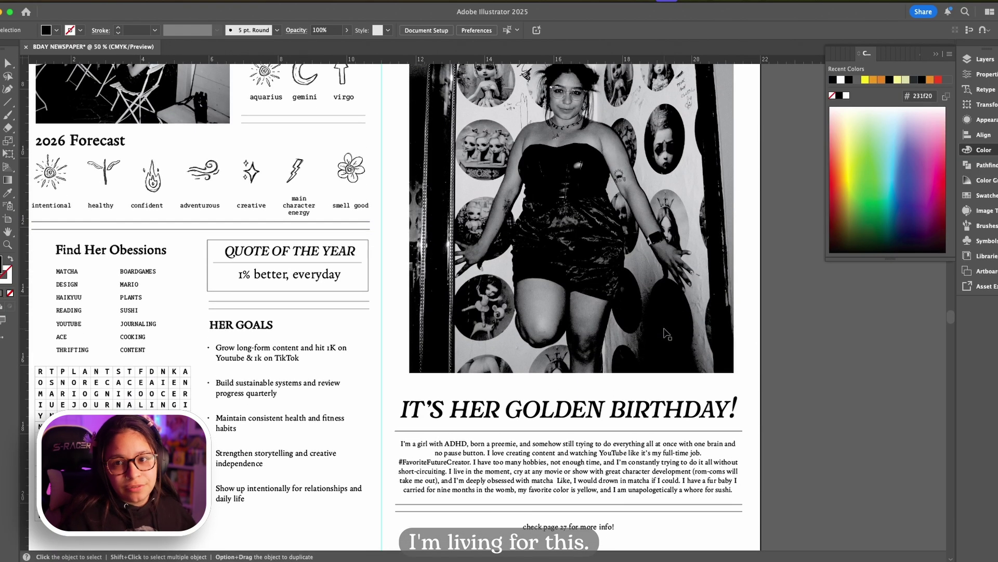
{"action": "scroll", "coordinate": [510, 337], "scroll_direction": "down", "scroll_amount": 2}
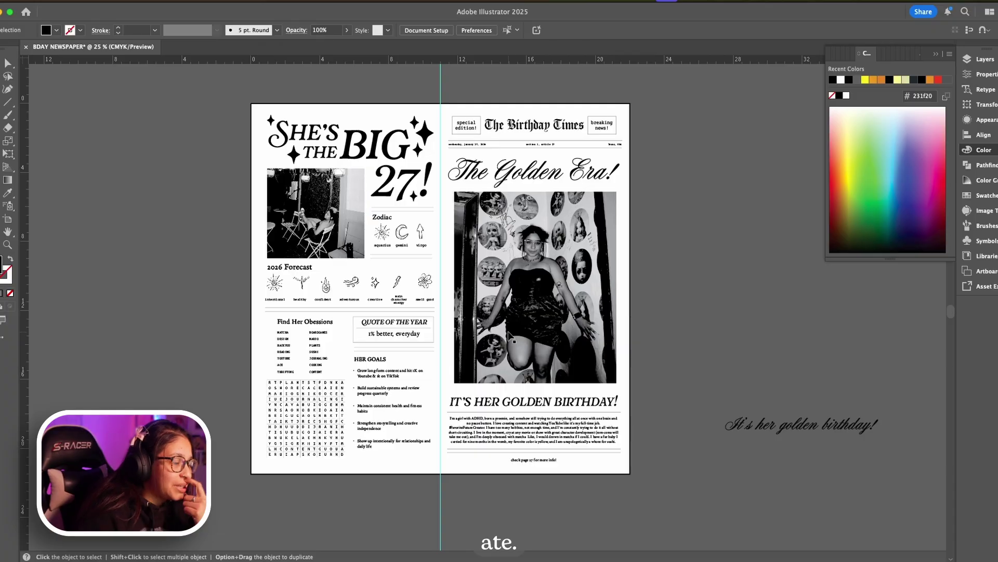